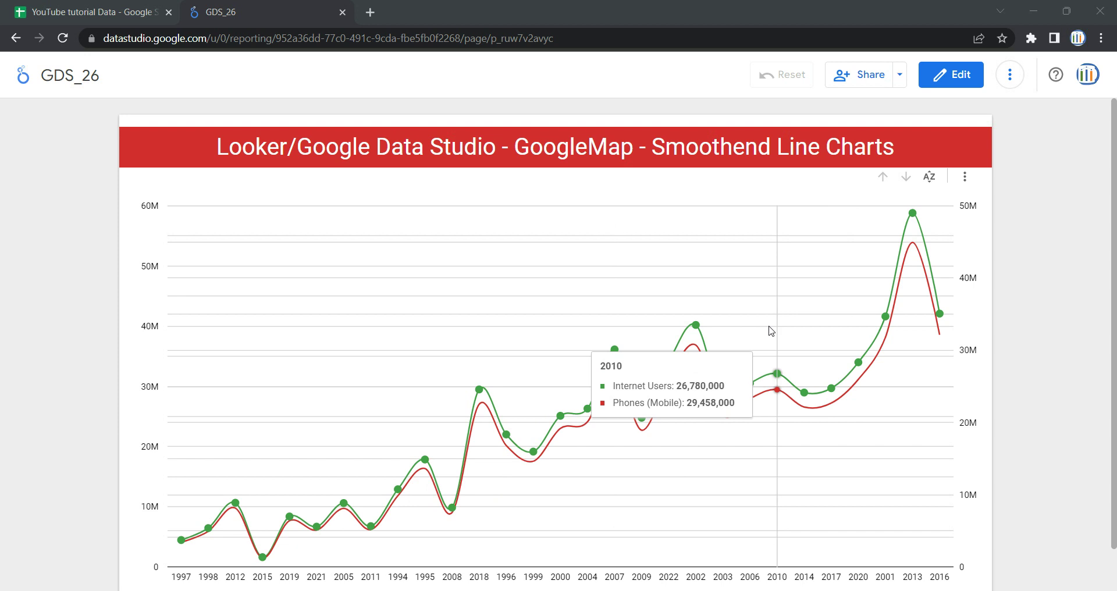
- Open the GDS_26 report for editing and add a new blank page to it
{"action": "mouse_move", "coordinate": [700, 351]}
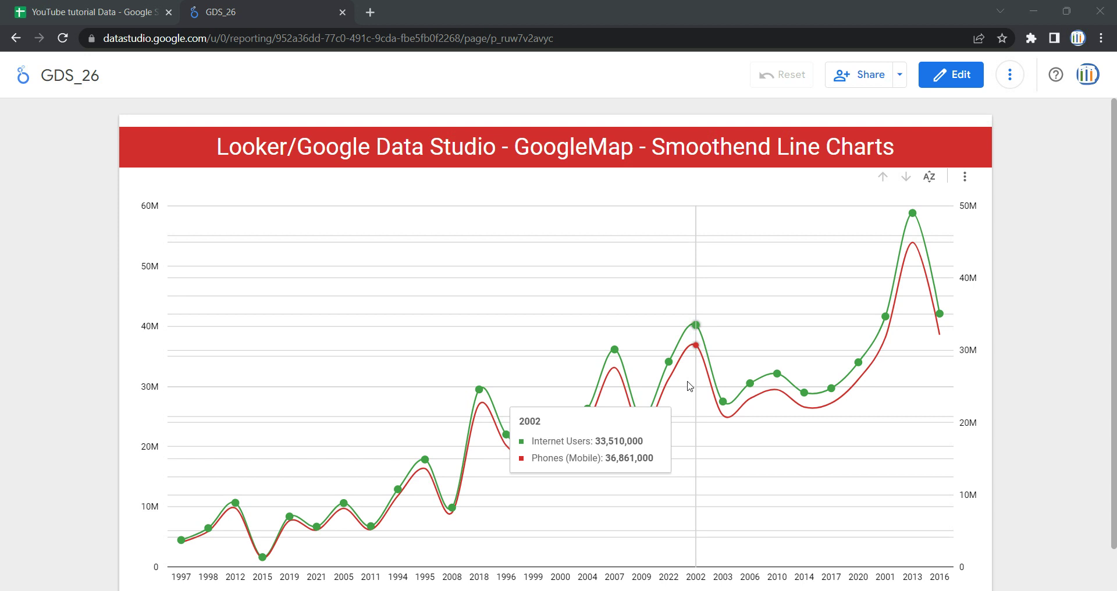
{"action": "left_click", "coordinate": [955, 75]}
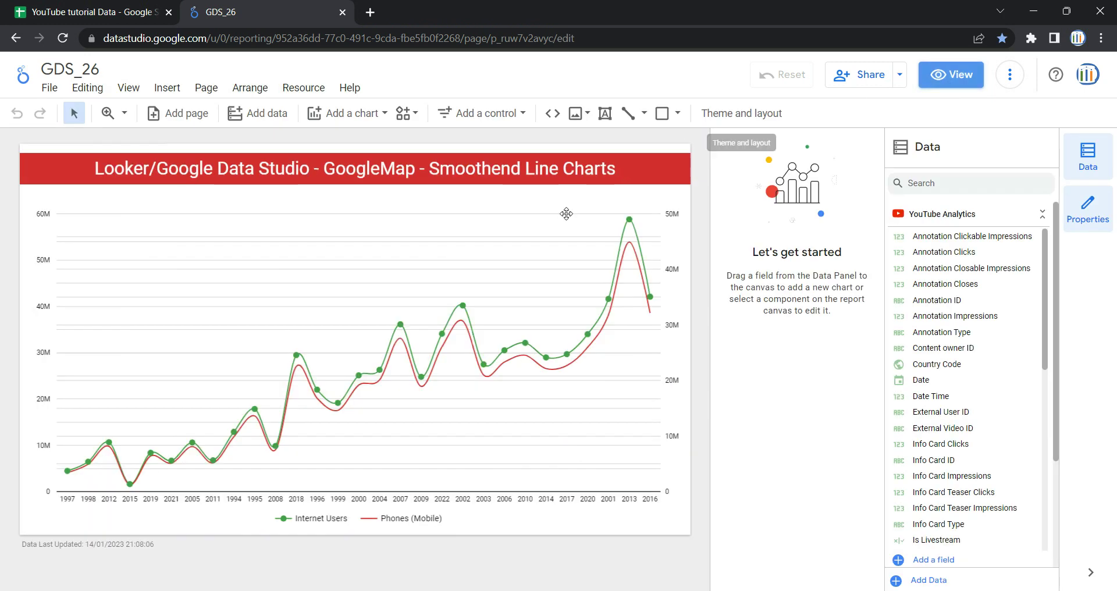
{"action": "left_click", "coordinate": [206, 93]}
{"action": "left_click", "coordinate": [224, 112]}
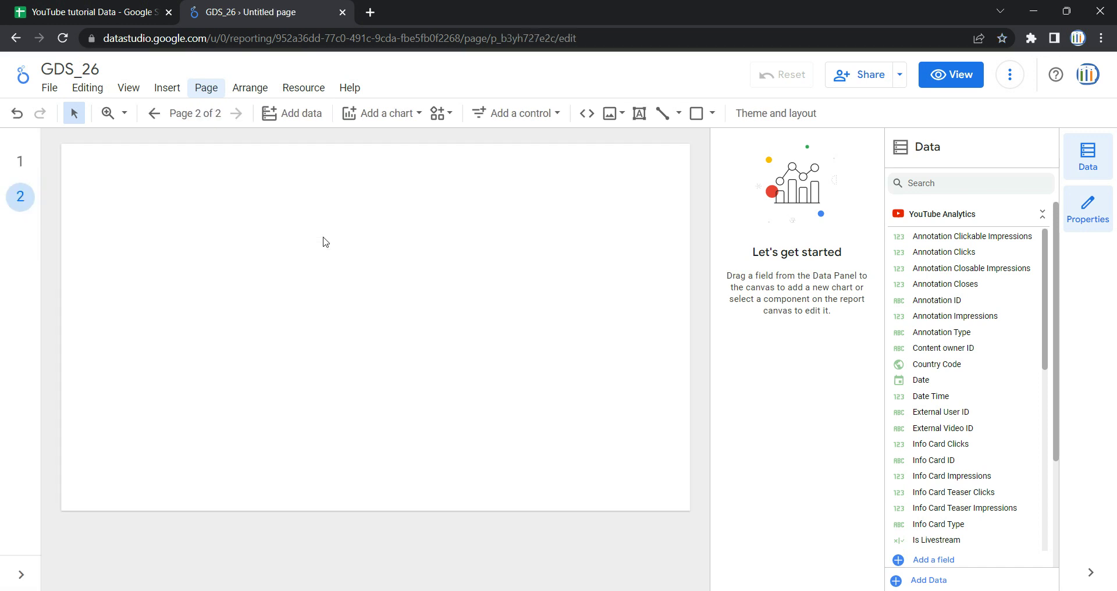
- Copy the red title banner from page 1 to the same spot on page 2
{"action": "left_click", "coordinate": [20, 162]}
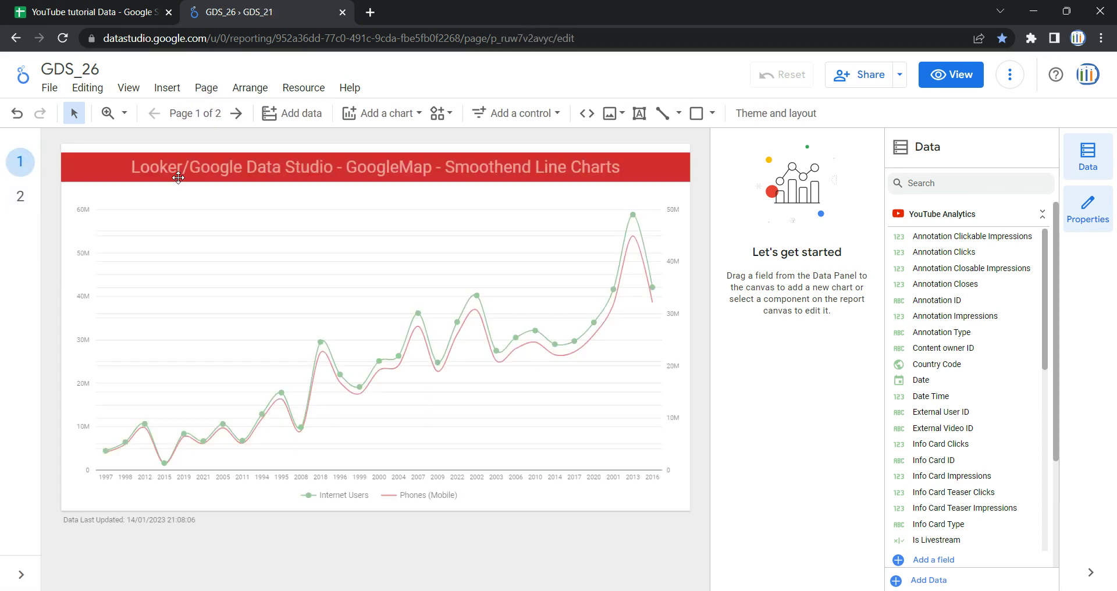
{"action": "left_click", "coordinate": [178, 177]}
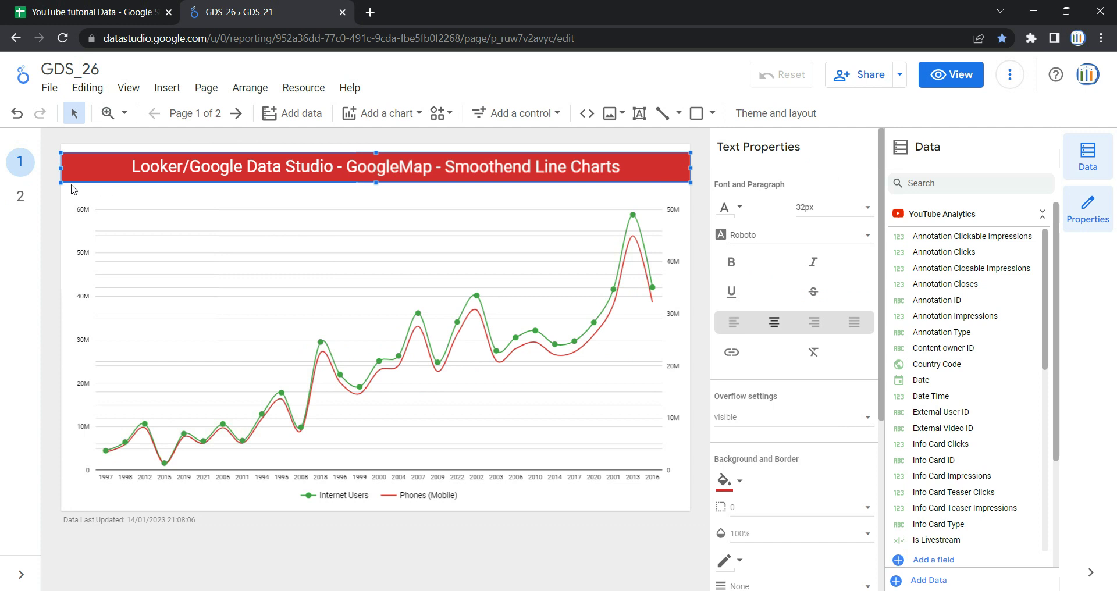
{"action": "left_click", "coordinate": [20, 197]}
{"action": "key", "text": "ctrl+v"}
{"action": "left_click", "coordinate": [357, 227]}
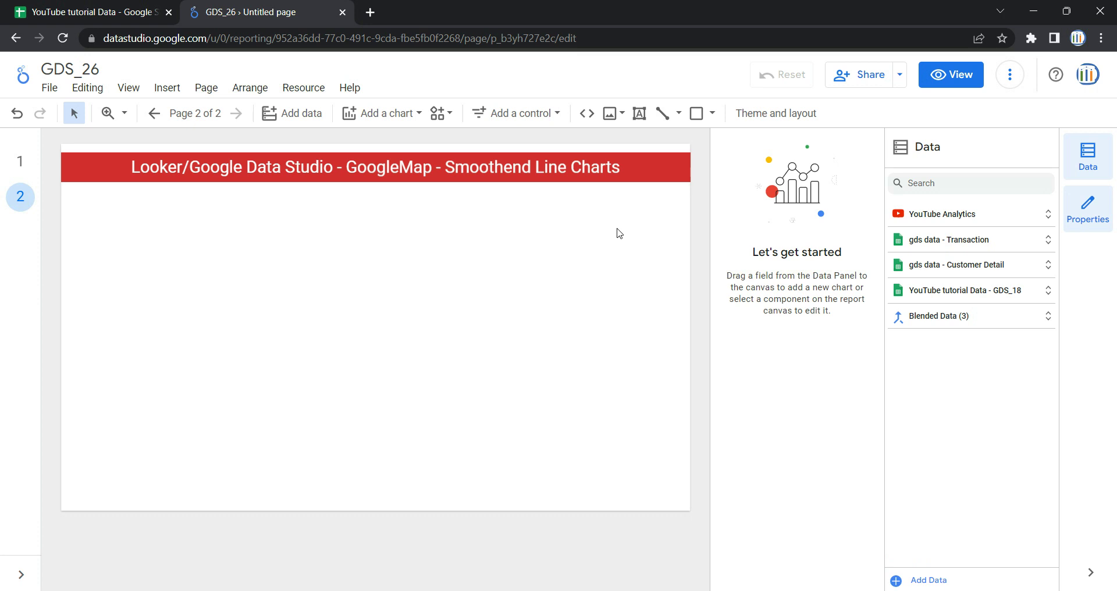
- Inspect the report's added data sources and the connectors offered for adding another one, then return to page 2
{"action": "left_click", "coordinate": [314, 87]}
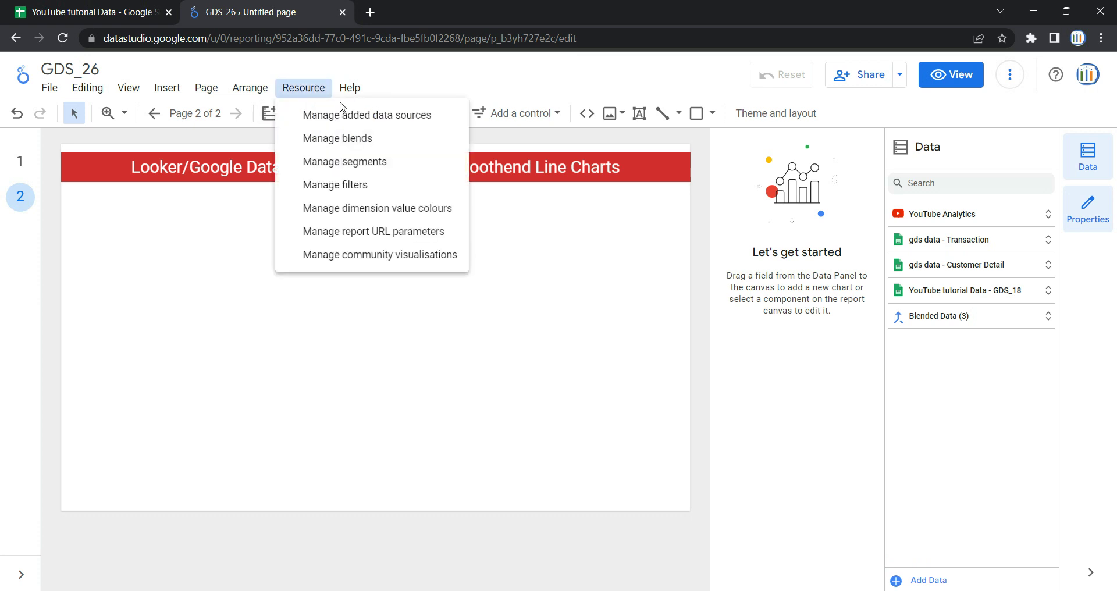
{"action": "left_click", "coordinate": [372, 123]}
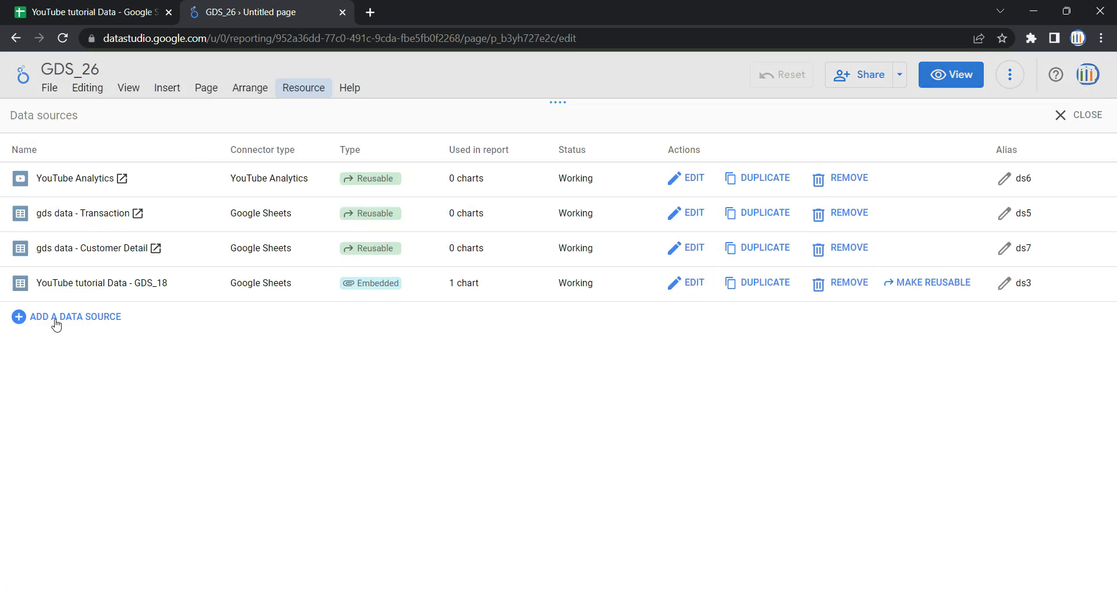
{"action": "left_click", "coordinate": [50, 320]}
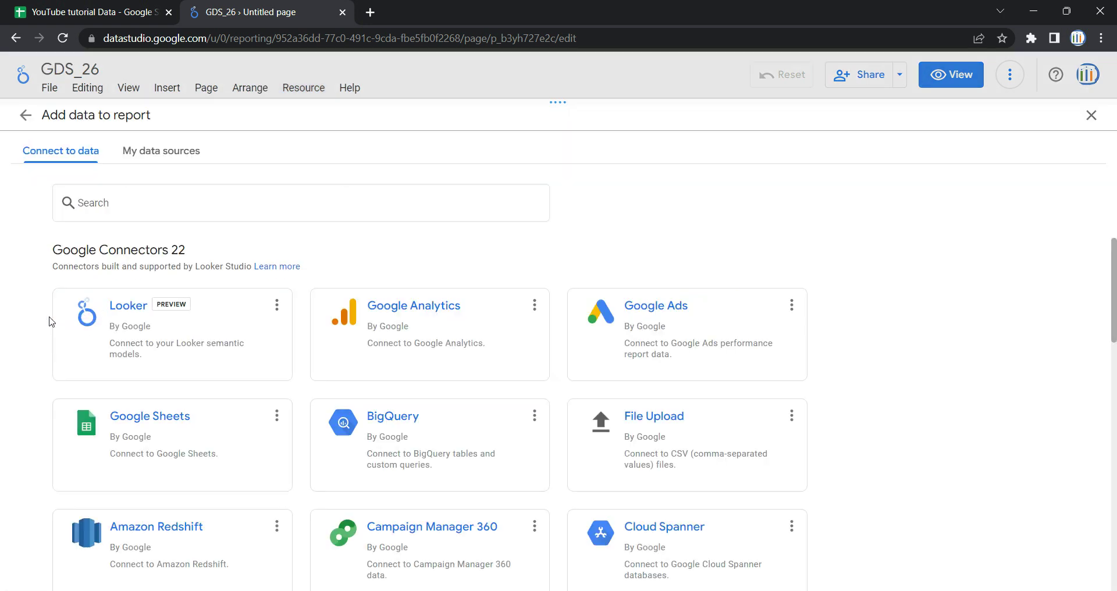
{"action": "left_click", "coordinate": [1092, 115]}
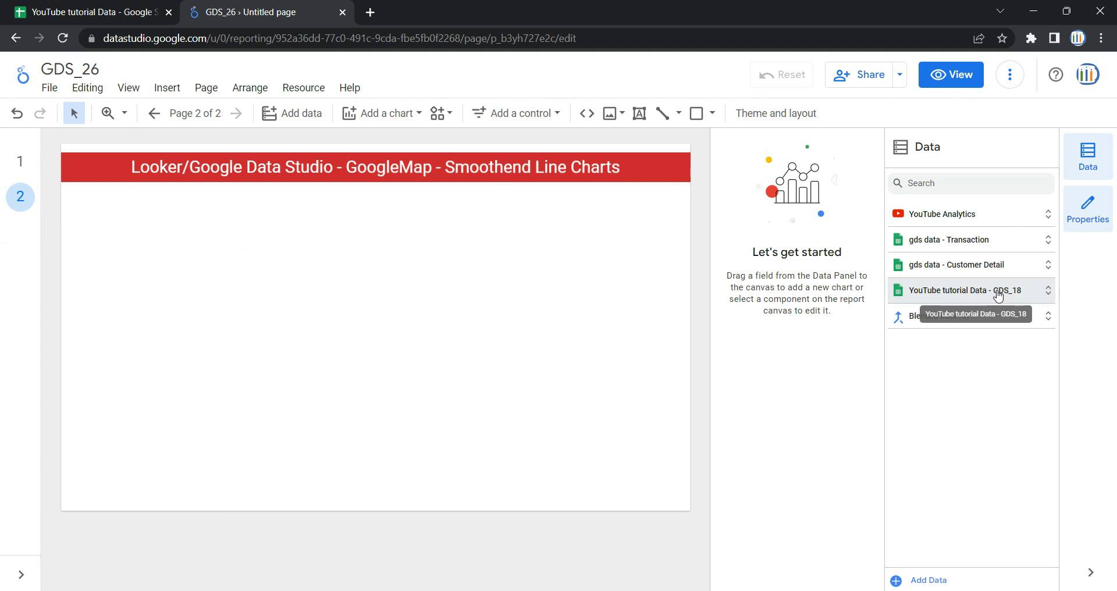
- Examine page 1's chart and the Country Name, Internet Hosts, Internet Users and Phones (Mobile) columns in the YouTube tutorial Data spreadsheet, then return to the report
{"action": "left_click", "coordinate": [19, 163]}
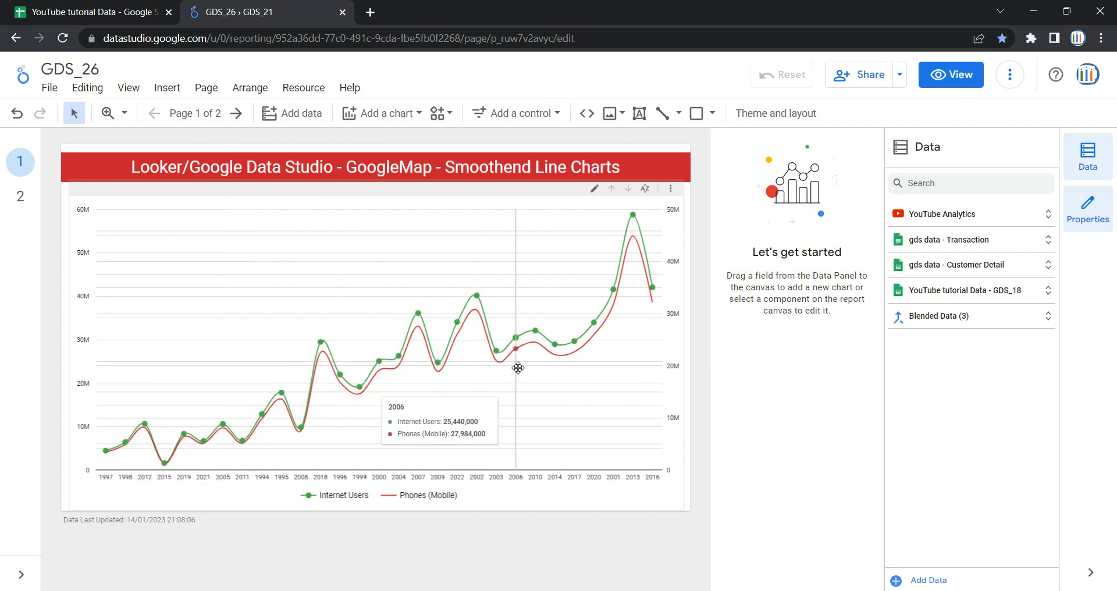
{"action": "left_click", "coordinate": [20, 196]}
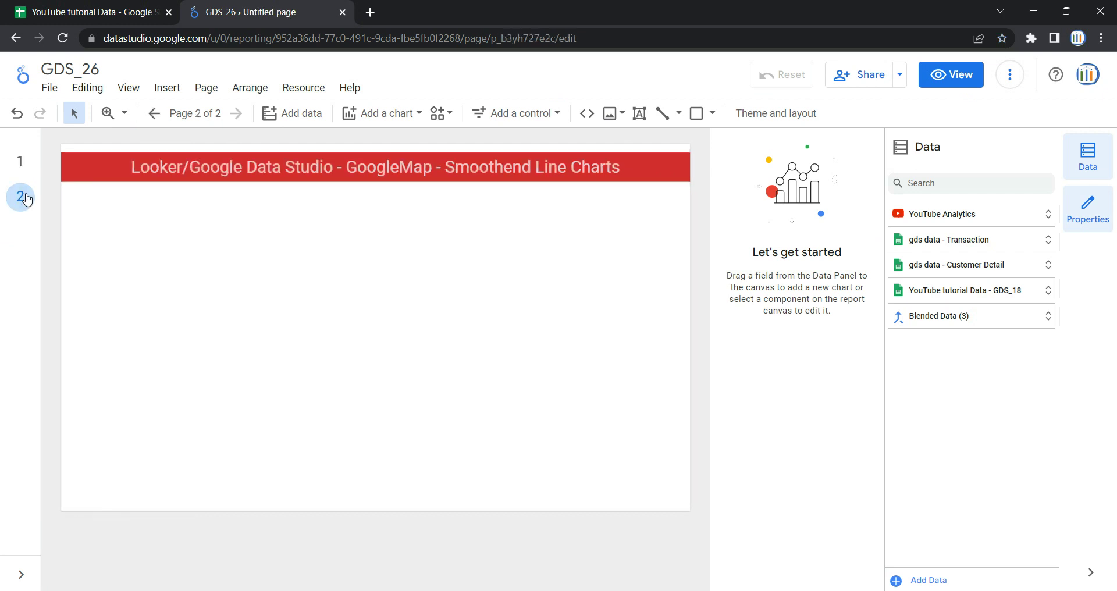
{"action": "left_click", "coordinate": [77, 9]}
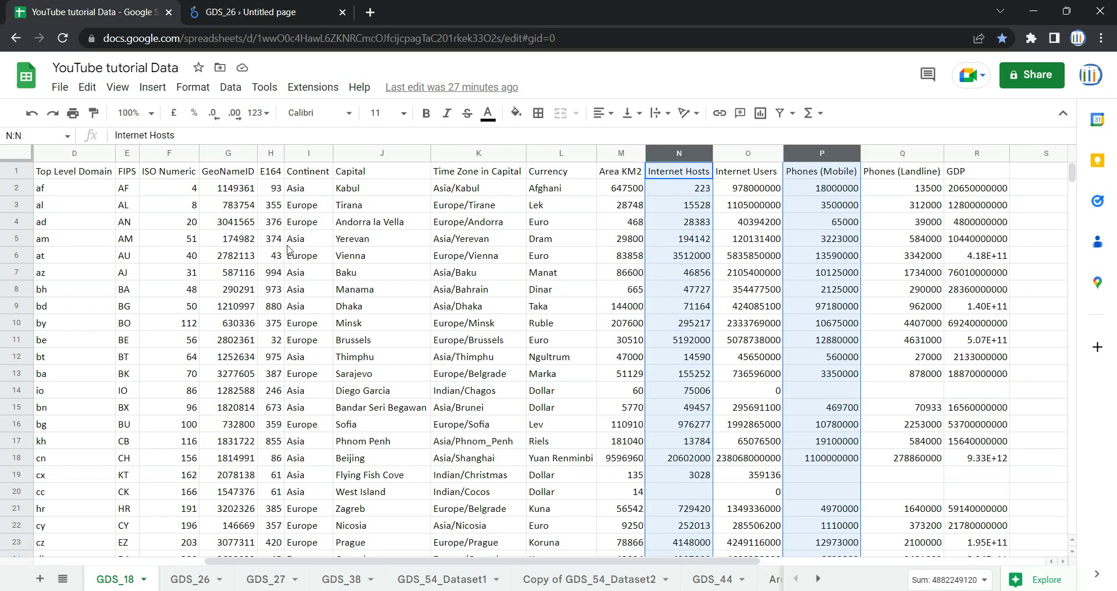
{"action": "left_click", "coordinate": [836, 154]}
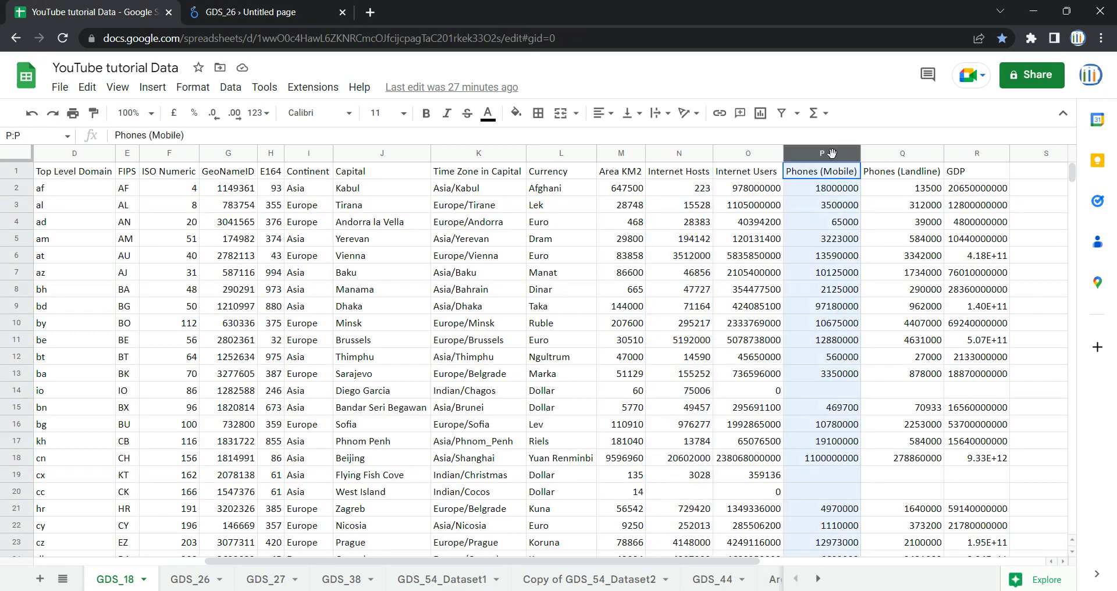
{"action": "left_click", "coordinate": [733, 155], "text": "ctrl"}
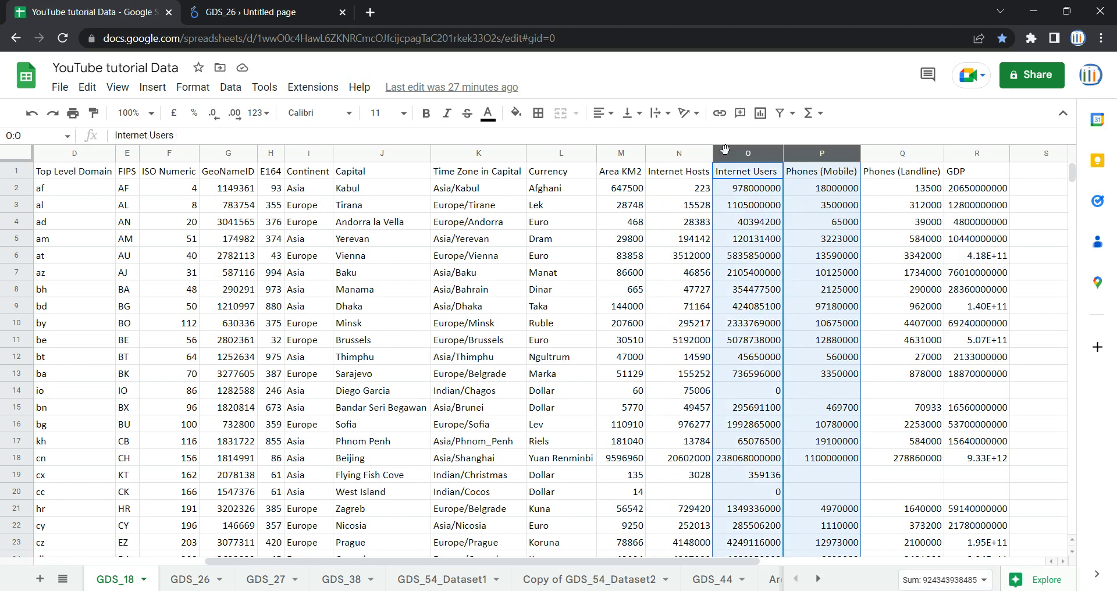
{"action": "left_click", "coordinate": [682, 154], "text": "ctrl"}
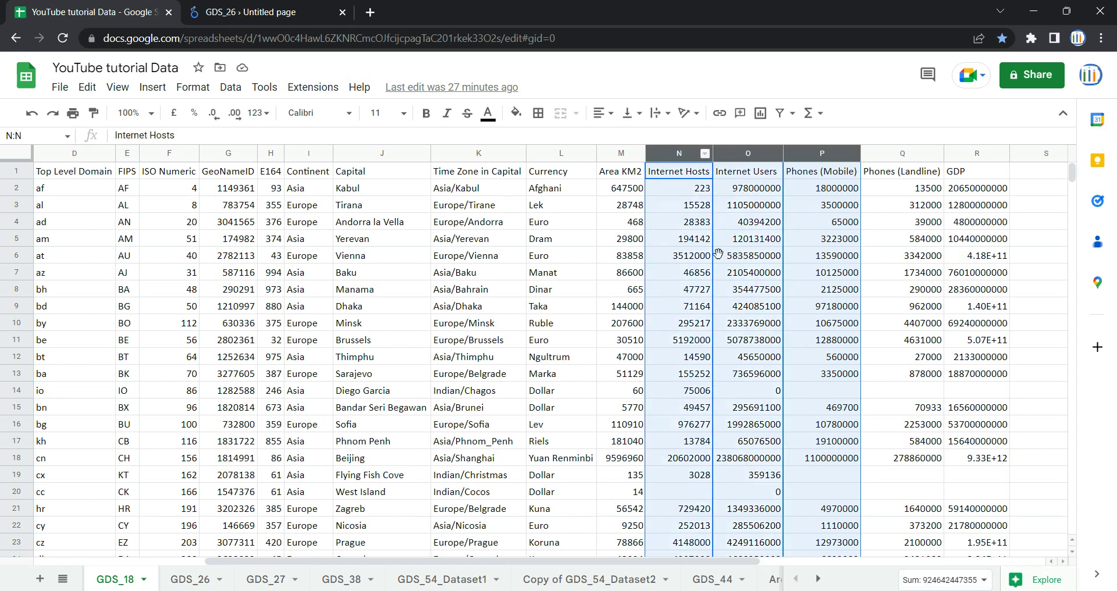
{"action": "left_click_drag", "start_coordinate": [621, 562], "coordinate": [368, 563]}
{"action": "left_click", "coordinate": [130, 153]}
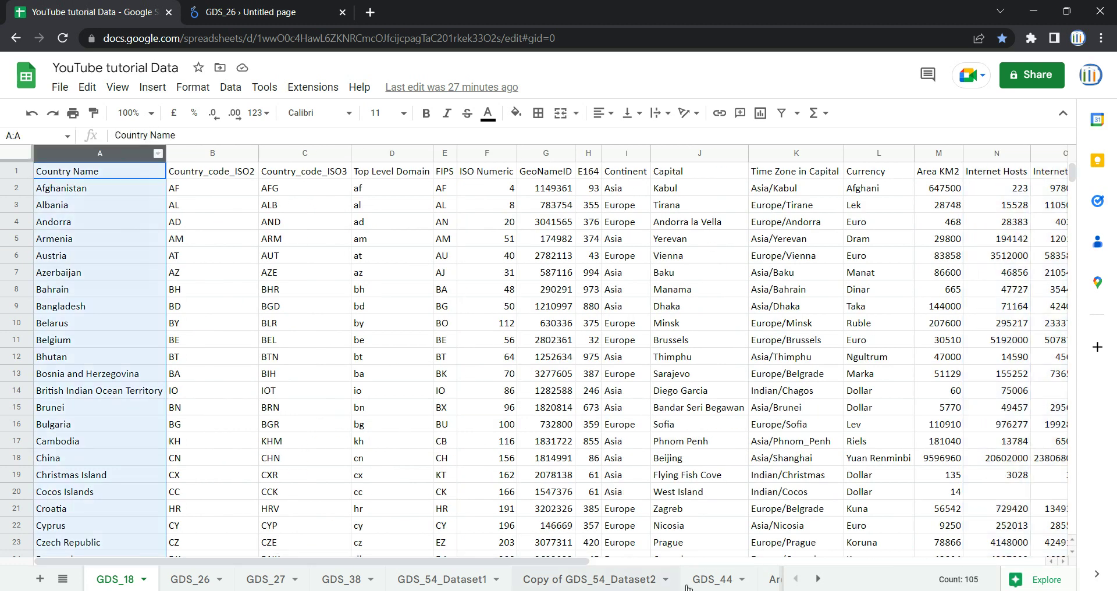
{"action": "left_click_drag", "start_coordinate": [536, 568], "coordinate": [776, 564]}
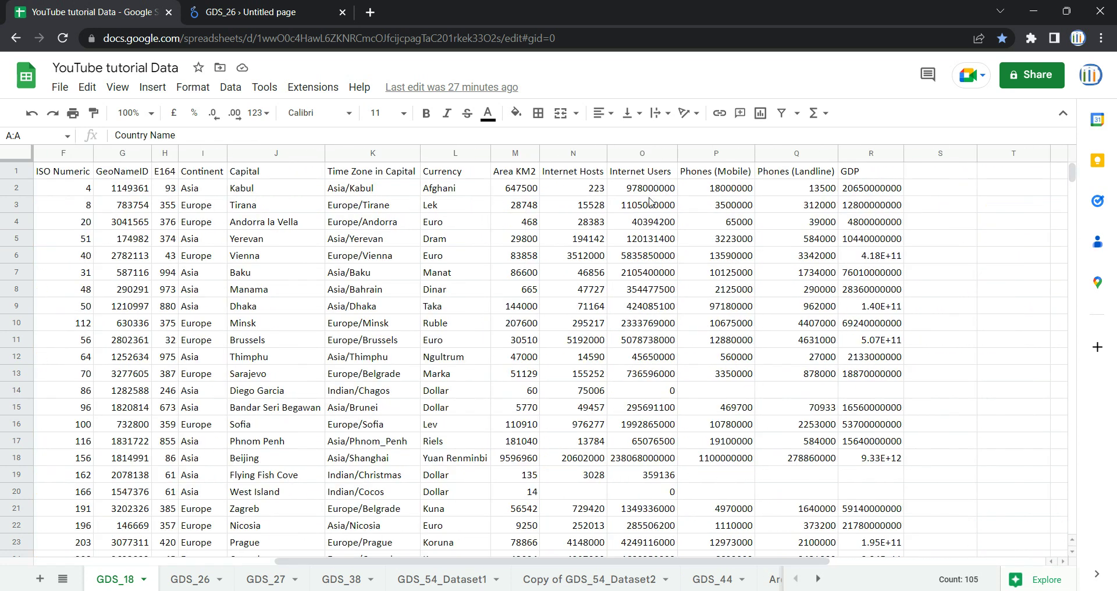
{"action": "left_click_drag", "start_coordinate": [646, 162], "coordinate": [713, 154]}
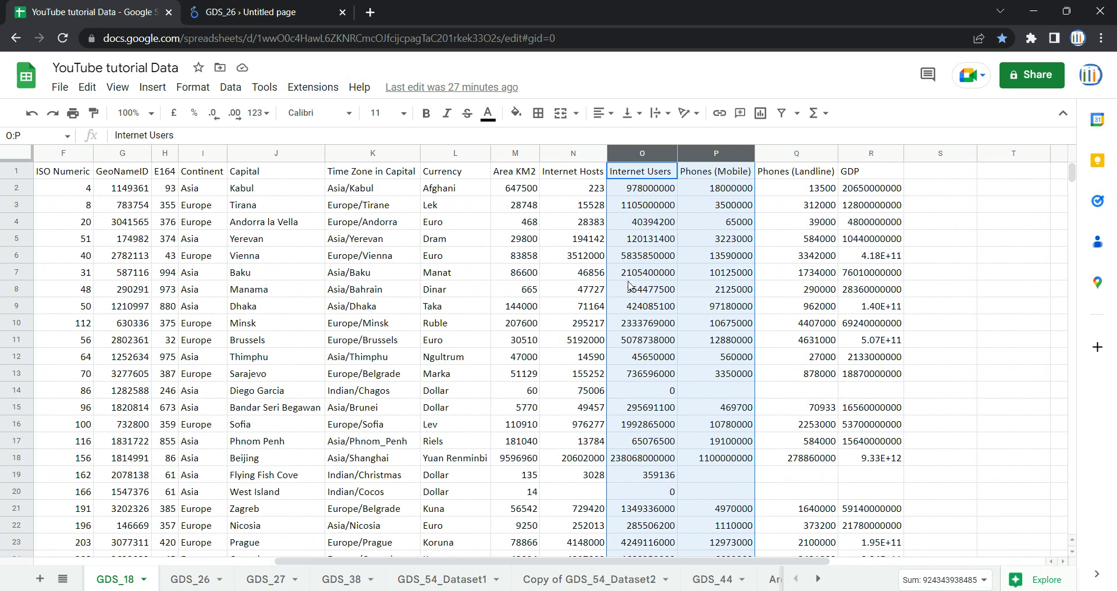
{"action": "left_click", "coordinate": [314, 6]}
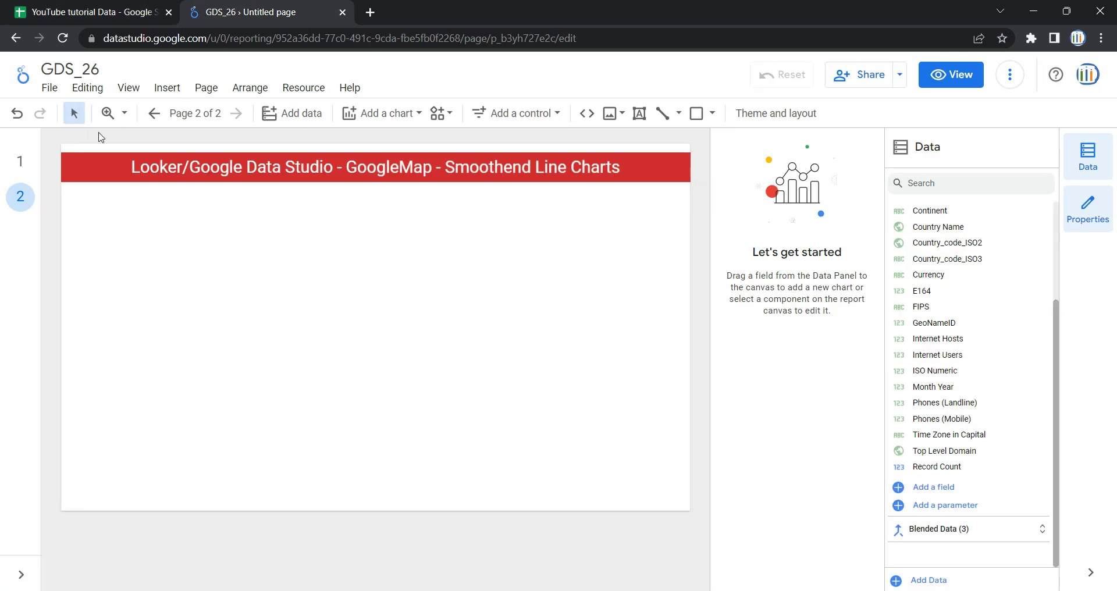
- Add a smoothed line chart to page 2 and enlarge it to fill most of the space below the banner
{"action": "left_click", "coordinate": [416, 119]}
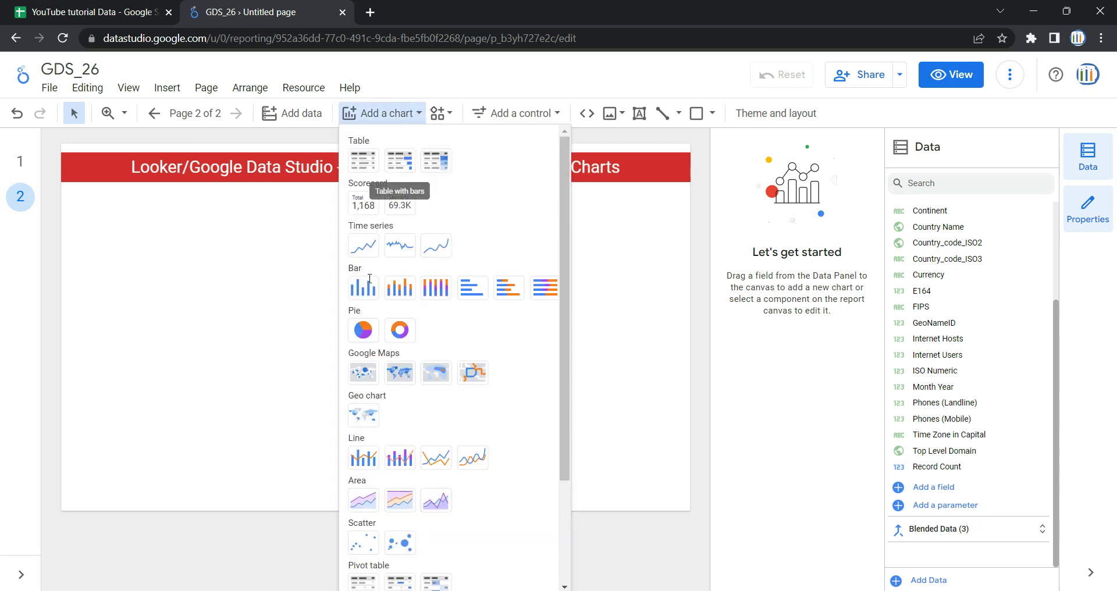
{"action": "left_click", "coordinate": [475, 462]}
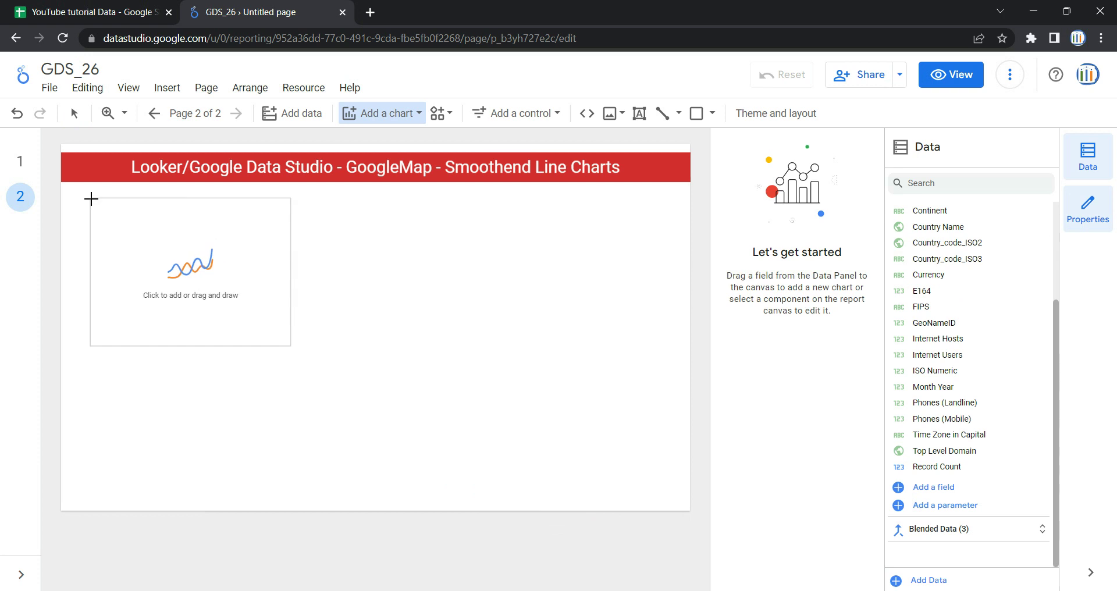
{"action": "left_click_drag", "start_coordinate": [91, 199], "coordinate": [302, 356]}
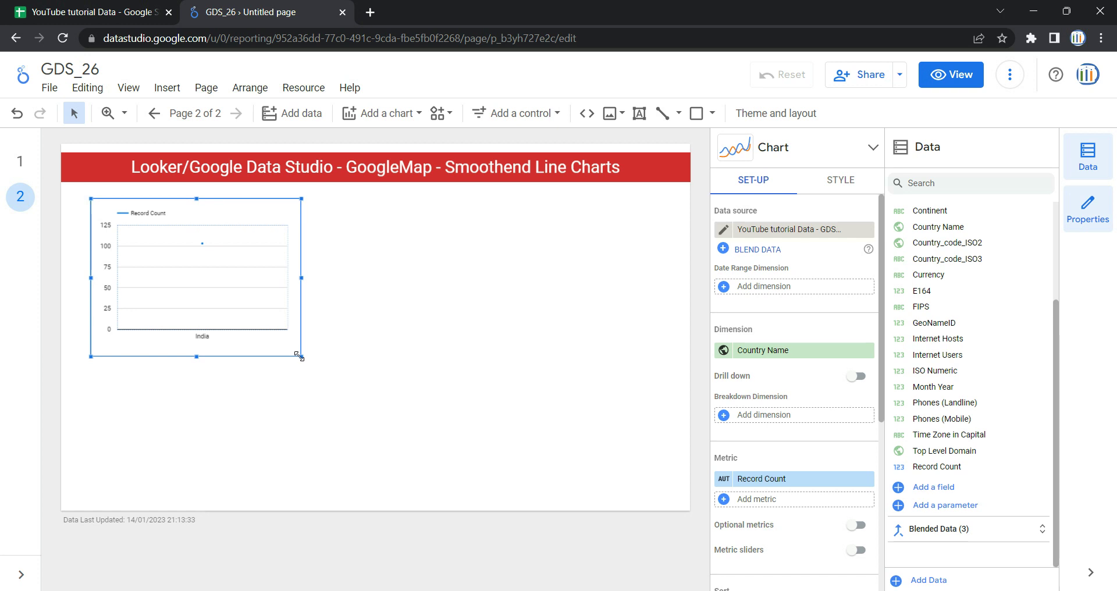
{"action": "left_click_drag", "start_coordinate": [299, 356], "coordinate": [652, 474]}
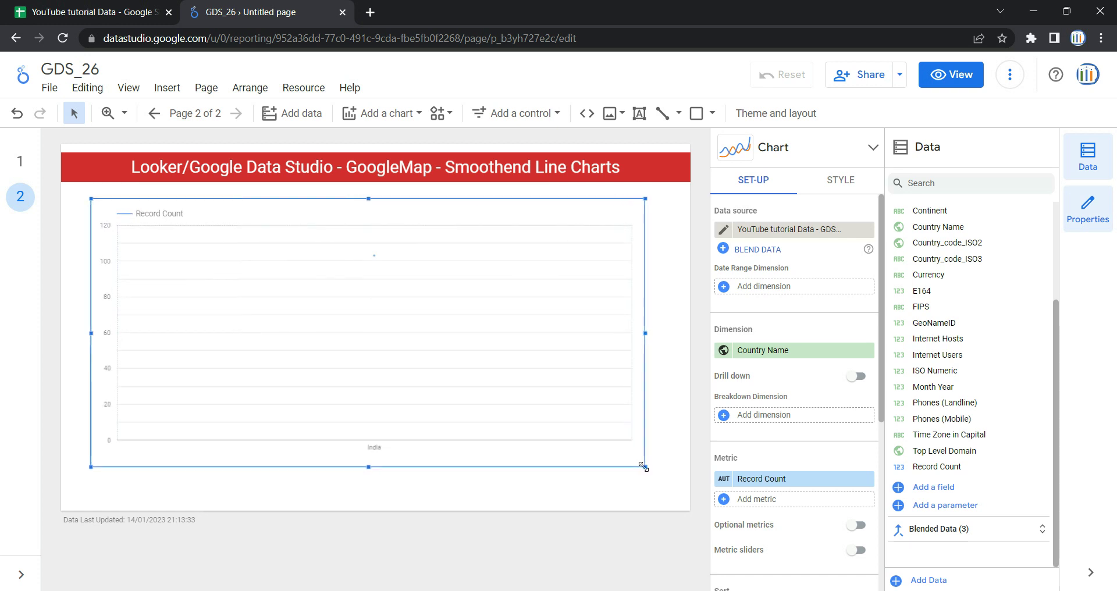
- Review the new chart's set-up and style settings and the data sources it can use
{"action": "scroll", "coordinate": [780, 350], "scroll_direction": "down", "scroll_amount": 5}
{"action": "scroll", "coordinate": [781, 349], "scroll_direction": "up", "scroll_amount": 5}
{"action": "left_click", "coordinate": [841, 180]}
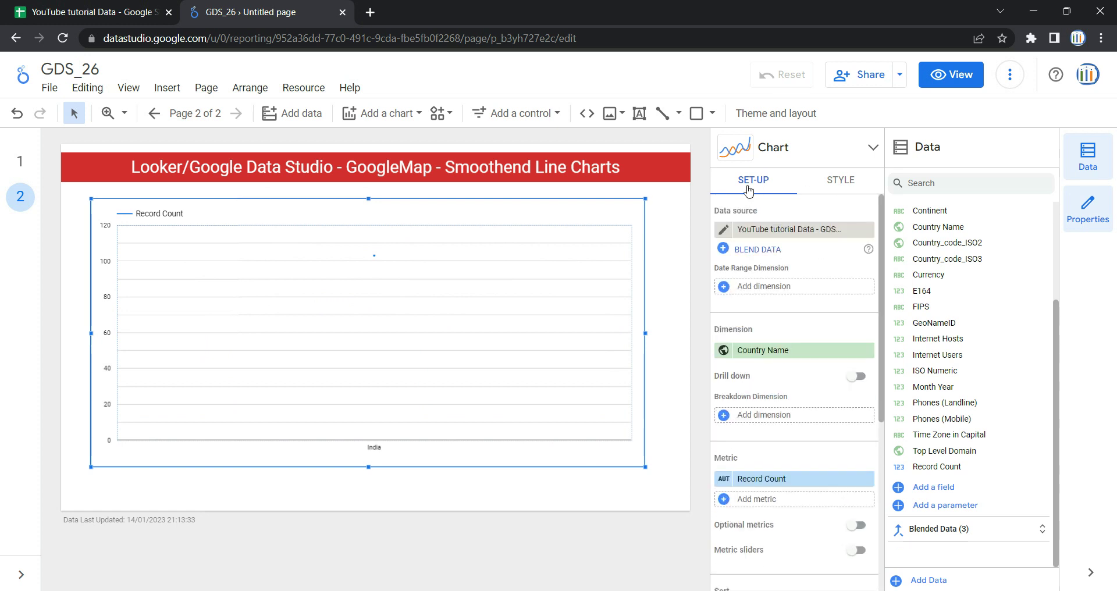
{"action": "left_click", "coordinate": [751, 182]}
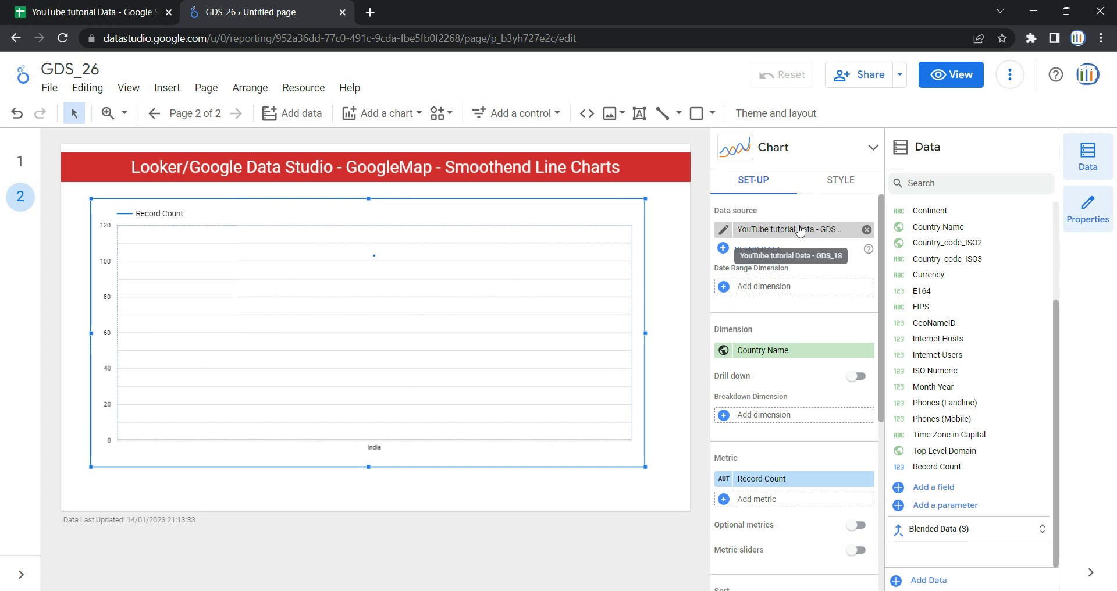
{"action": "left_click", "coordinate": [784, 231]}
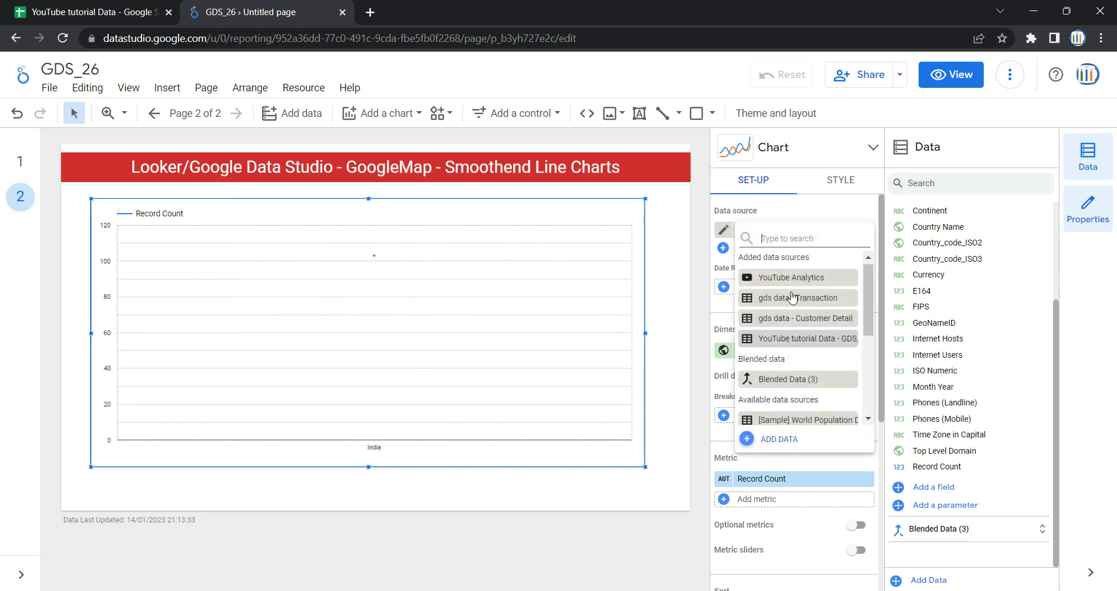
{"action": "scroll", "coordinate": [793, 299], "scroll_direction": "down", "scroll_amount": 5}
{"action": "scroll", "coordinate": [794, 317], "scroll_direction": "up", "scroll_amount": 5}
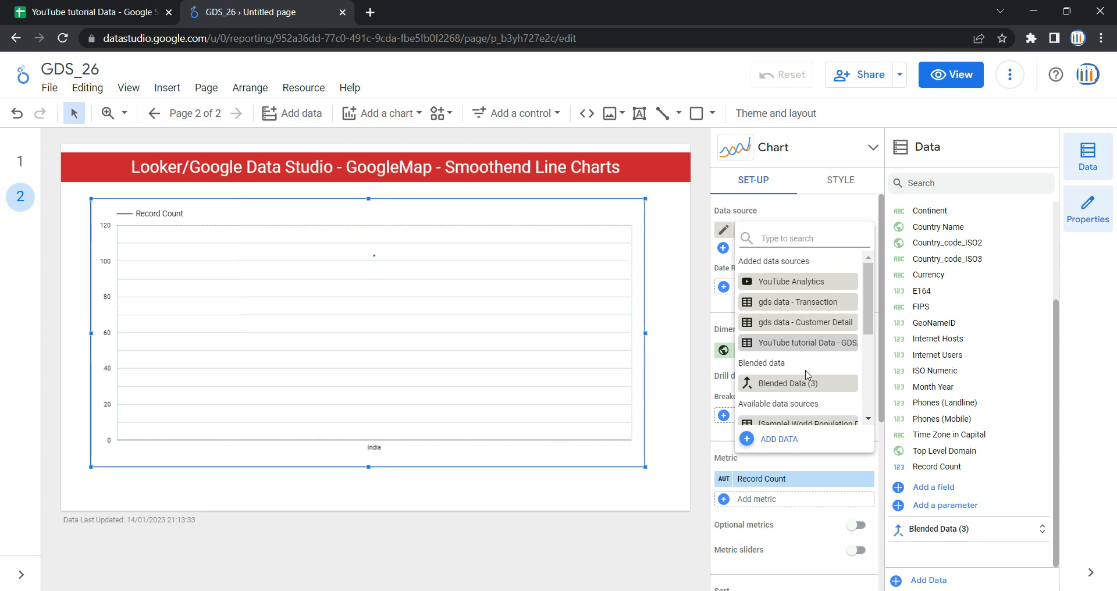
- Browse the connectors available for adding data to the chart, then close the data connection view
{"action": "left_click", "coordinate": [781, 440]}
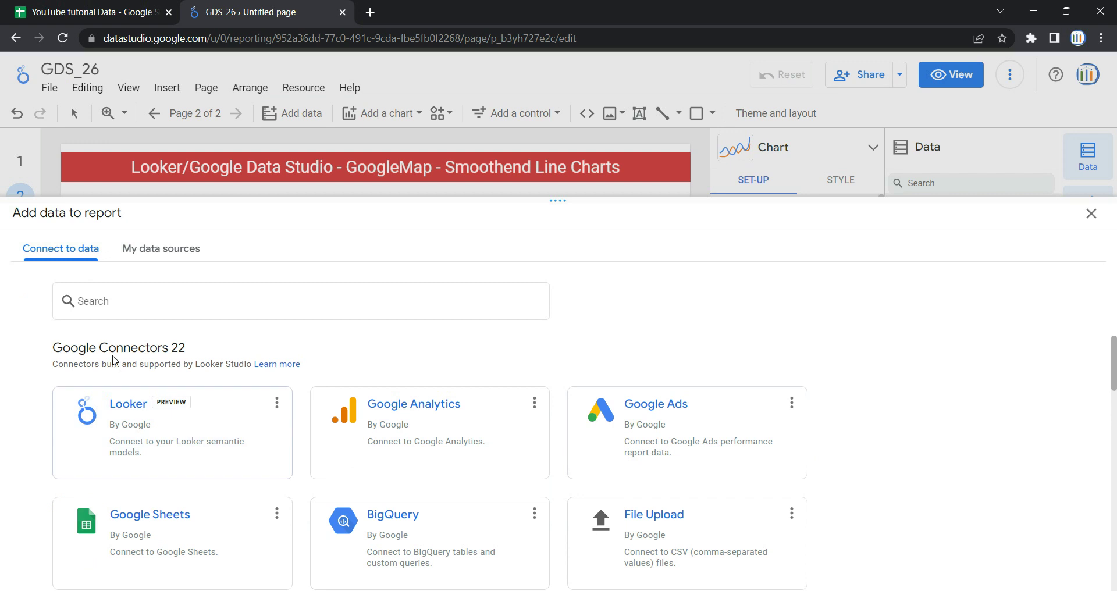
{"action": "left_click", "coordinate": [32, 249]}
{"action": "scroll", "coordinate": [242, 451], "scroll_direction": "down", "scroll_amount": 3}
{"action": "scroll", "coordinate": [242, 452], "scroll_direction": "up", "scroll_amount": 3}
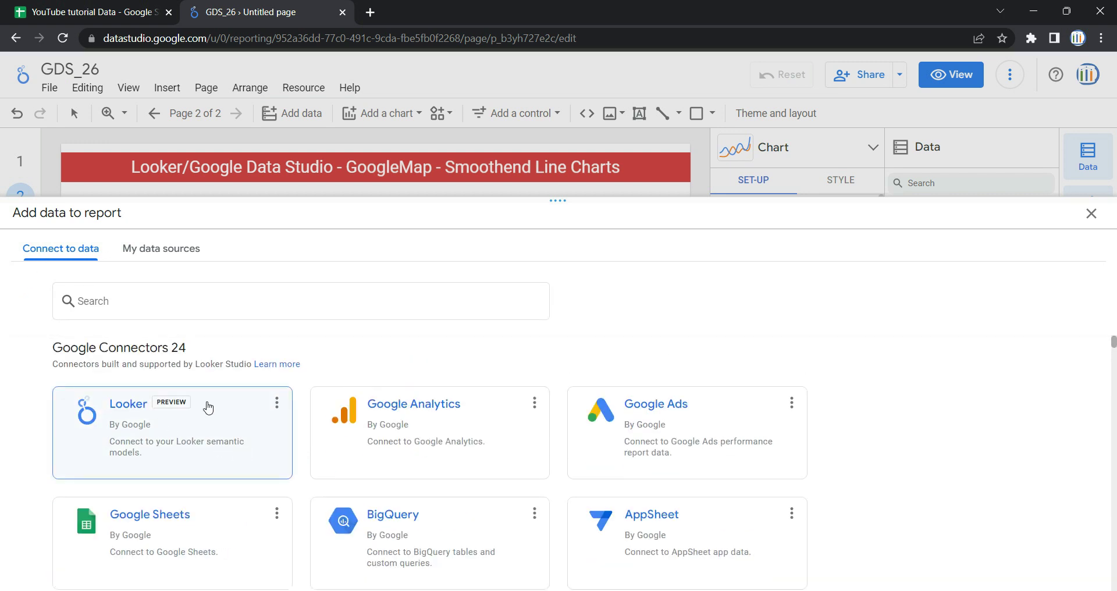
{"action": "scroll", "coordinate": [472, 457], "scroll_direction": "down", "scroll_amount": 3}
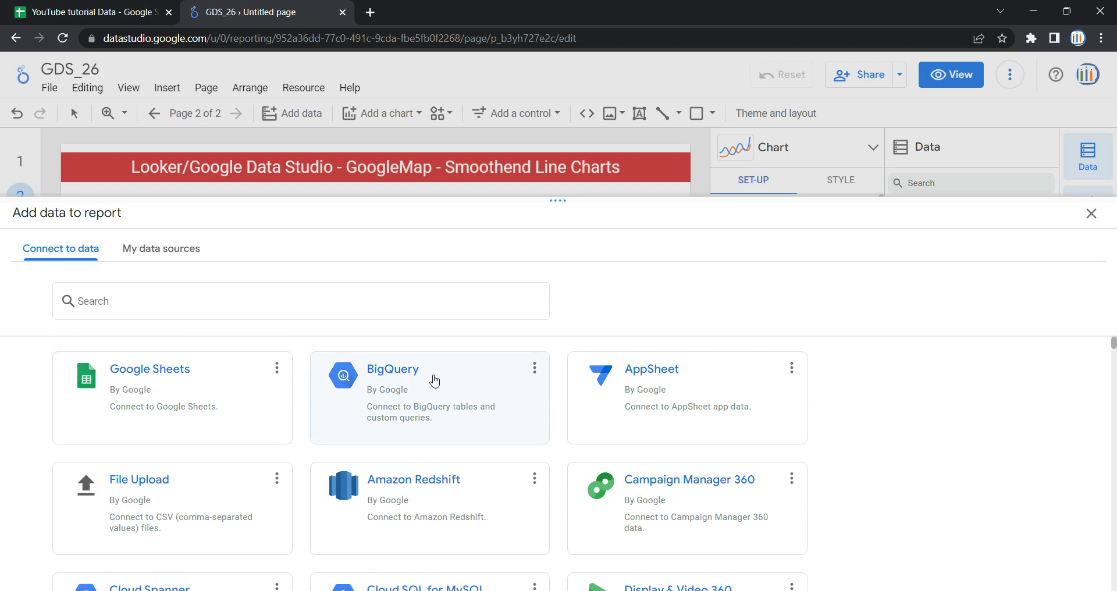
{"action": "left_click", "coordinate": [1092, 214]}
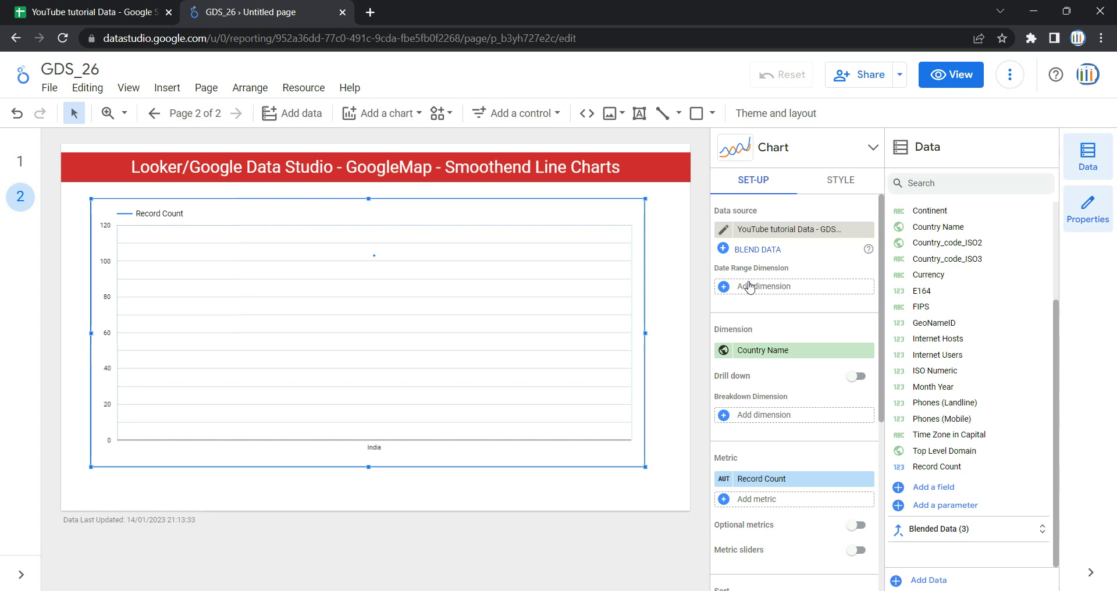
- Check which fields are available for the chart's date range dimension, then move on to its dimension and metric settings
{"action": "left_click", "coordinate": [783, 287]}
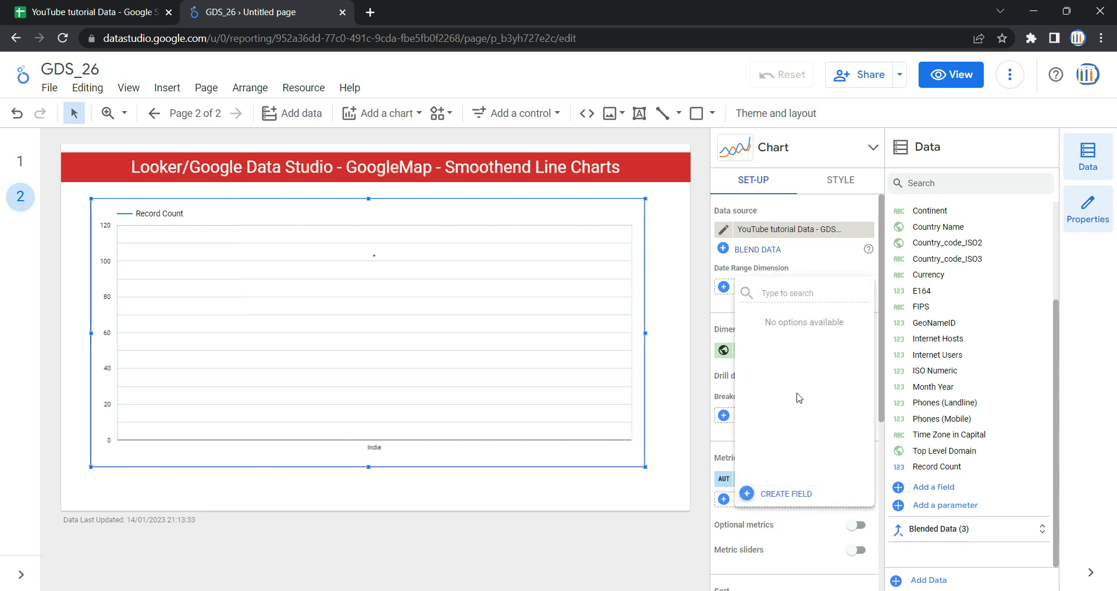
{"action": "left_click", "coordinate": [727, 314]}
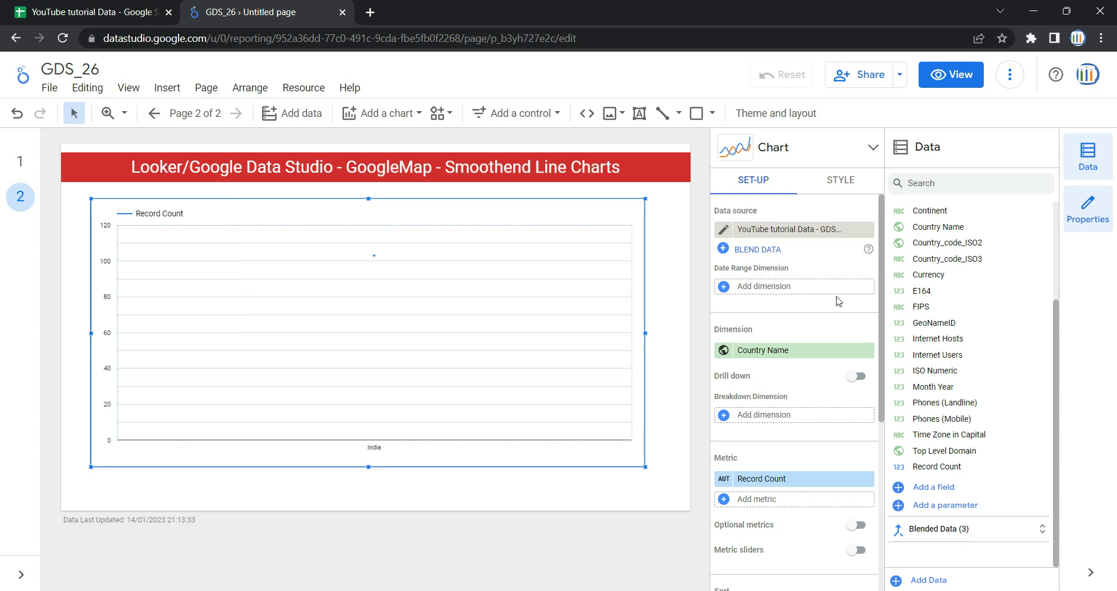
{"action": "scroll", "coordinate": [838, 301], "scroll_direction": "down", "scroll_amount": 2}
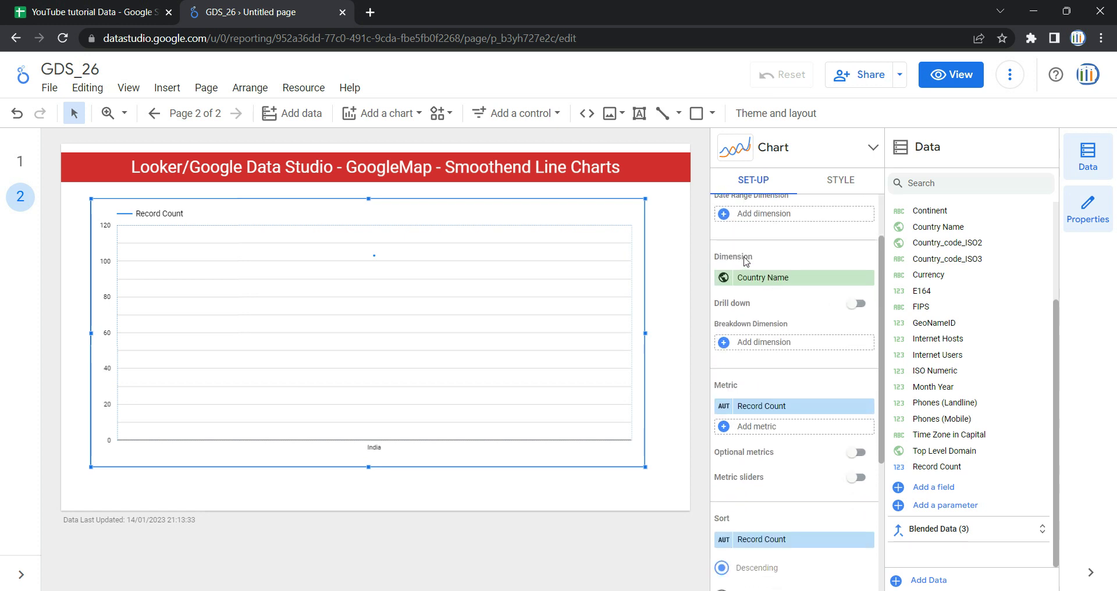
- Set the line chart's dimension to Month Year and add Country Name as the second drill-down dimension
{"action": "key", "text": "ctrl+z"}
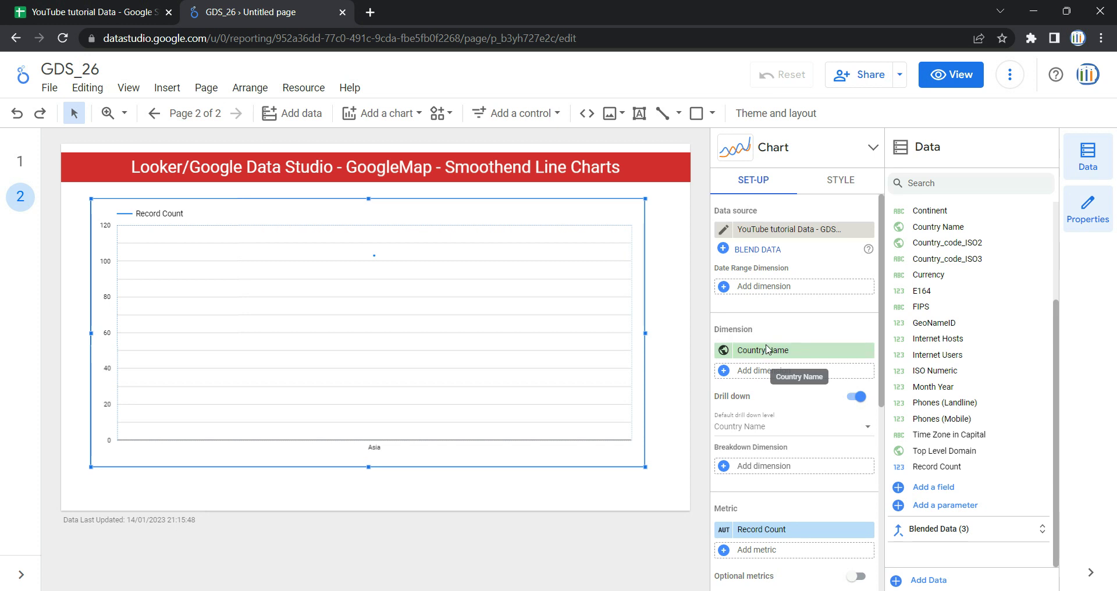
{"action": "left_click", "coordinate": [767, 350]}
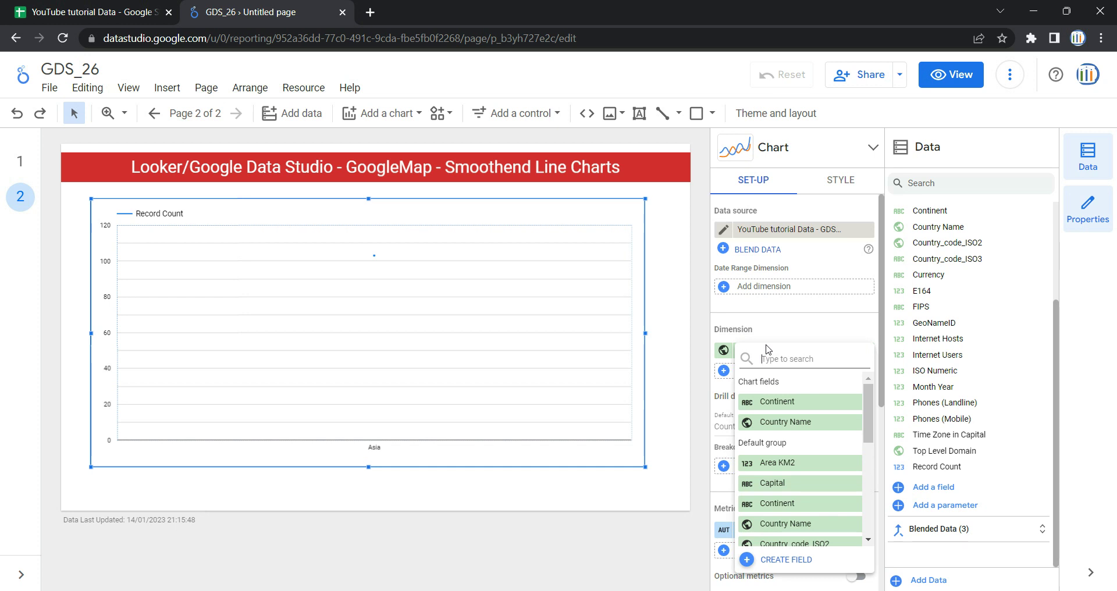
{"action": "scroll", "coordinate": [851, 496], "scroll_direction": "down", "scroll_amount": 3}
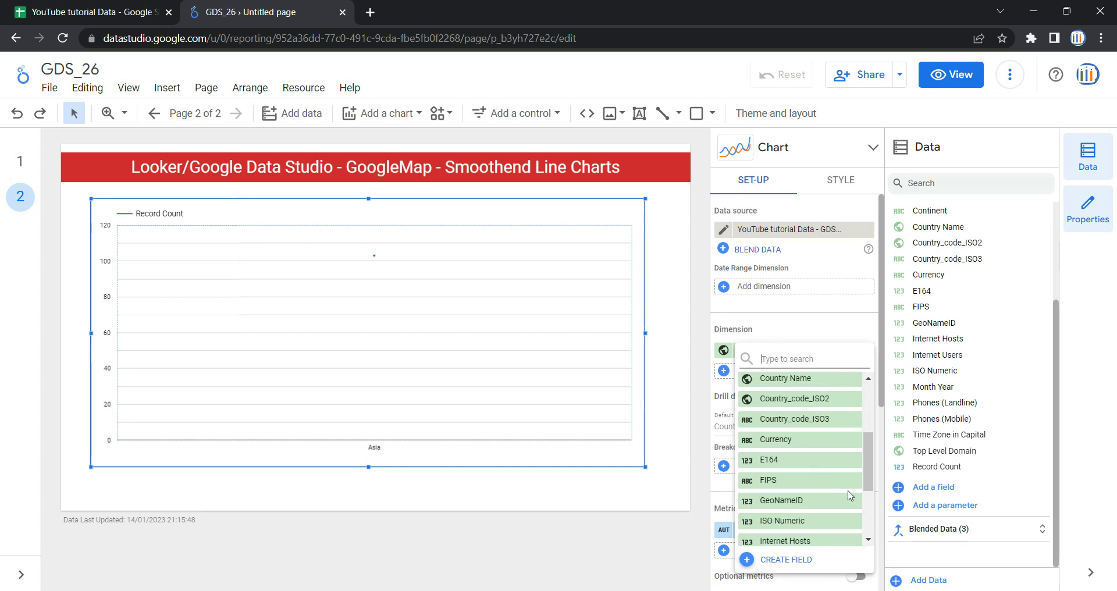
{"action": "scroll", "coordinate": [805, 499], "scroll_direction": "down", "scroll_amount": 2}
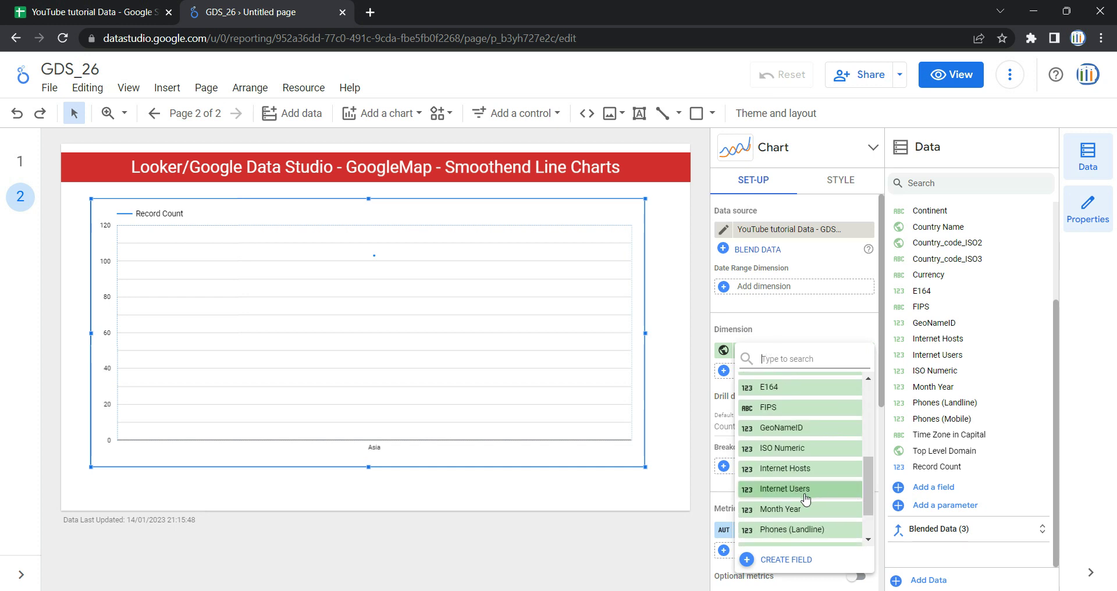
{"action": "left_click", "coordinate": [803, 509]}
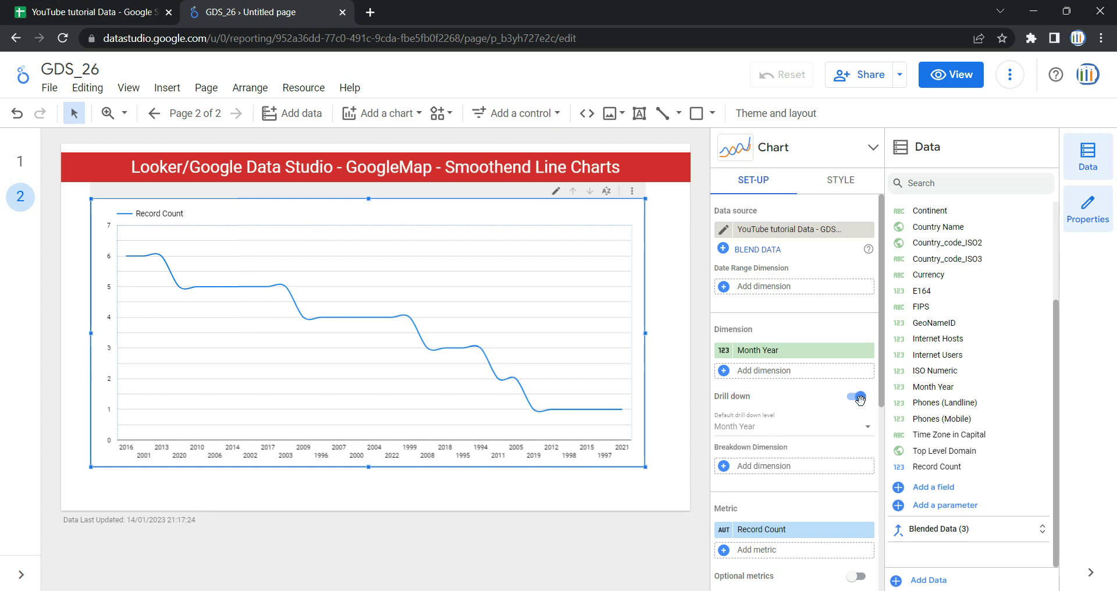
{"action": "left_click", "coordinate": [806, 377]}
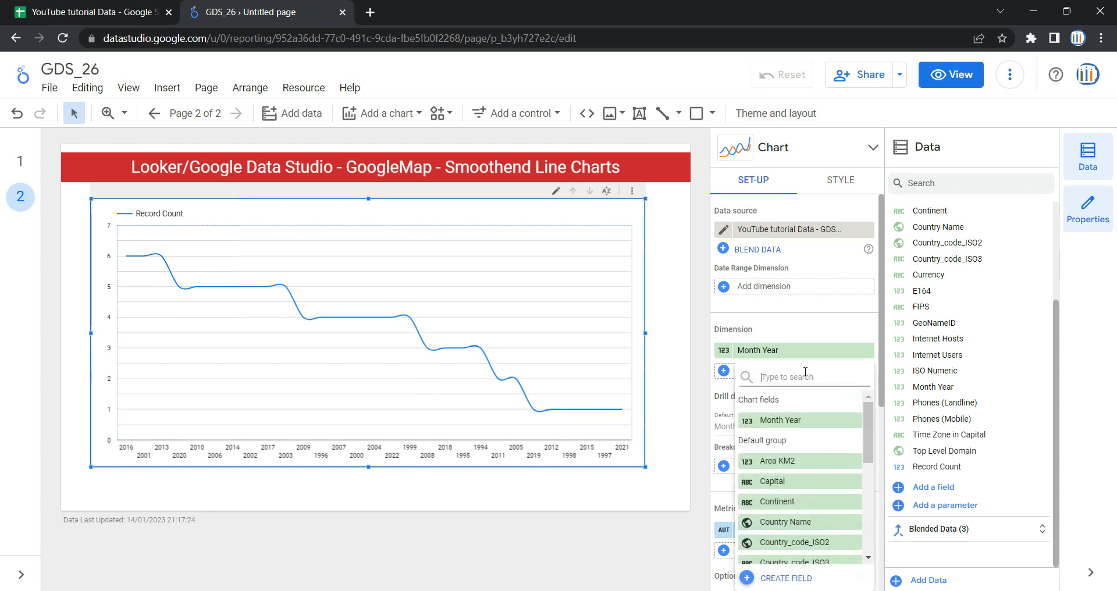
{"action": "left_click", "coordinate": [807, 524]}
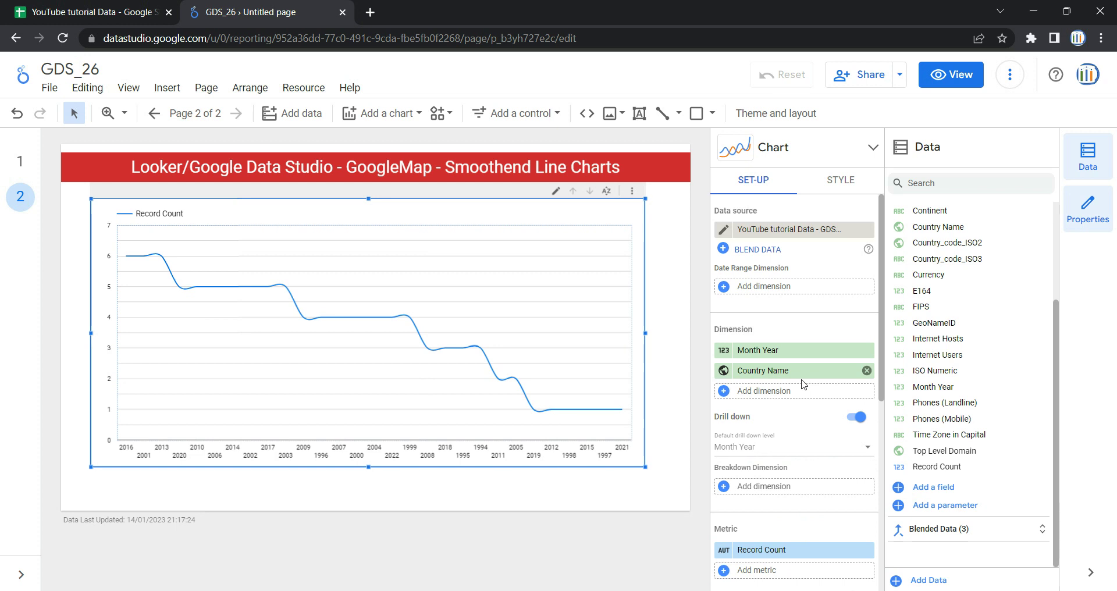
- Replace the line chart's Record Count metric with Phones (Mobile)
{"action": "scroll", "coordinate": [804, 384], "scroll_direction": "down", "scroll_amount": 3}
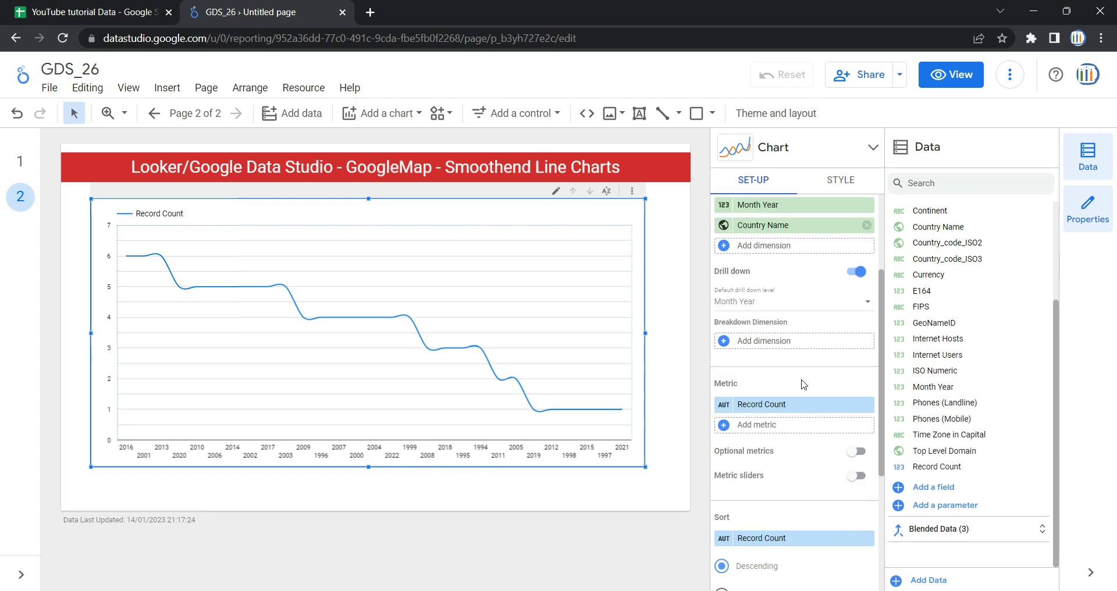
{"action": "scroll", "coordinate": [804, 385], "scroll_direction": "down", "scroll_amount": 1}
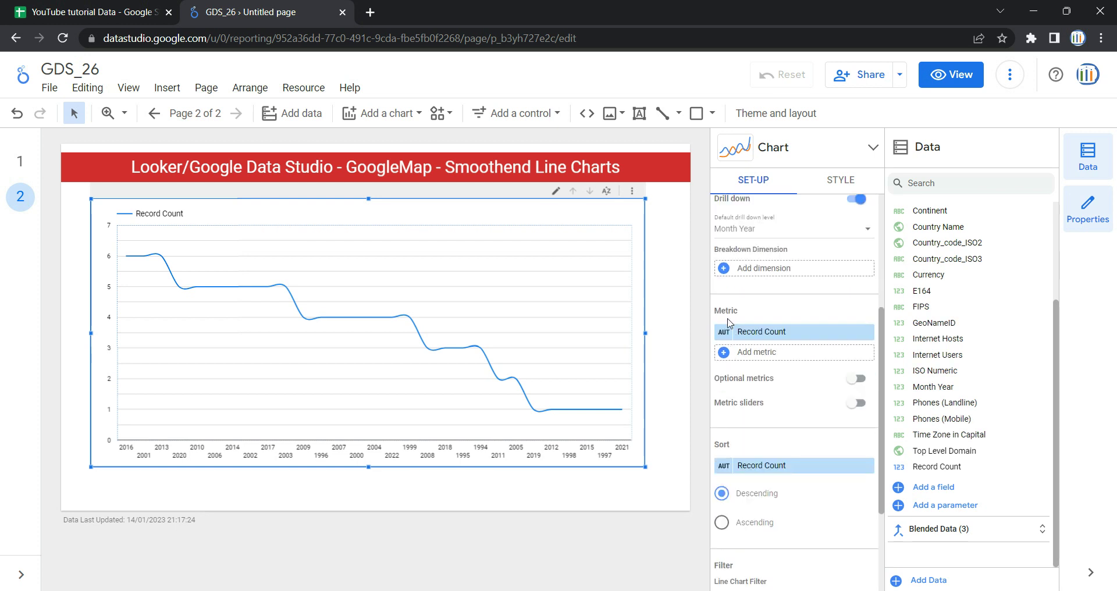
{"action": "left_click", "coordinate": [782, 337]}
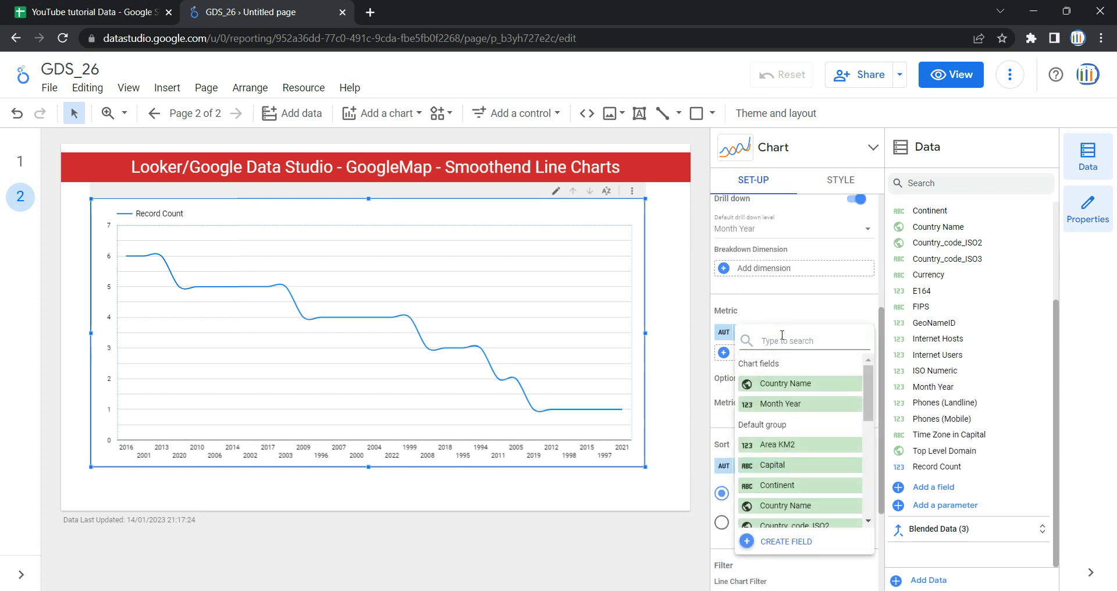
{"action": "scroll", "coordinate": [801, 461], "scroll_direction": "down", "scroll_amount": 2}
{"action": "scroll", "coordinate": [801, 459], "scroll_direction": "down", "scroll_amount": 4}
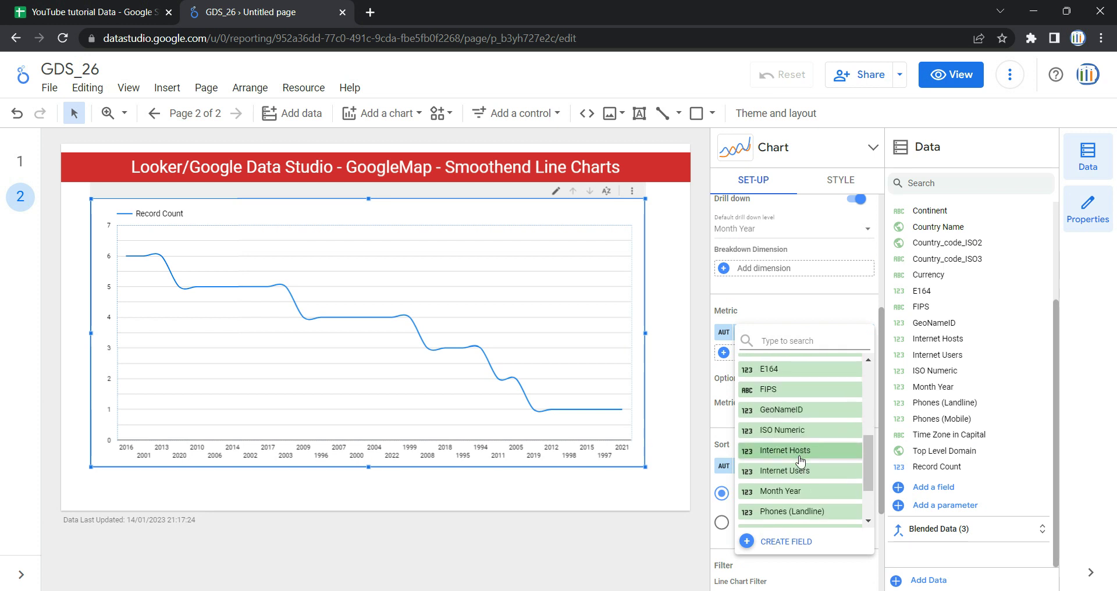
{"action": "left_click", "coordinate": [800, 458]}
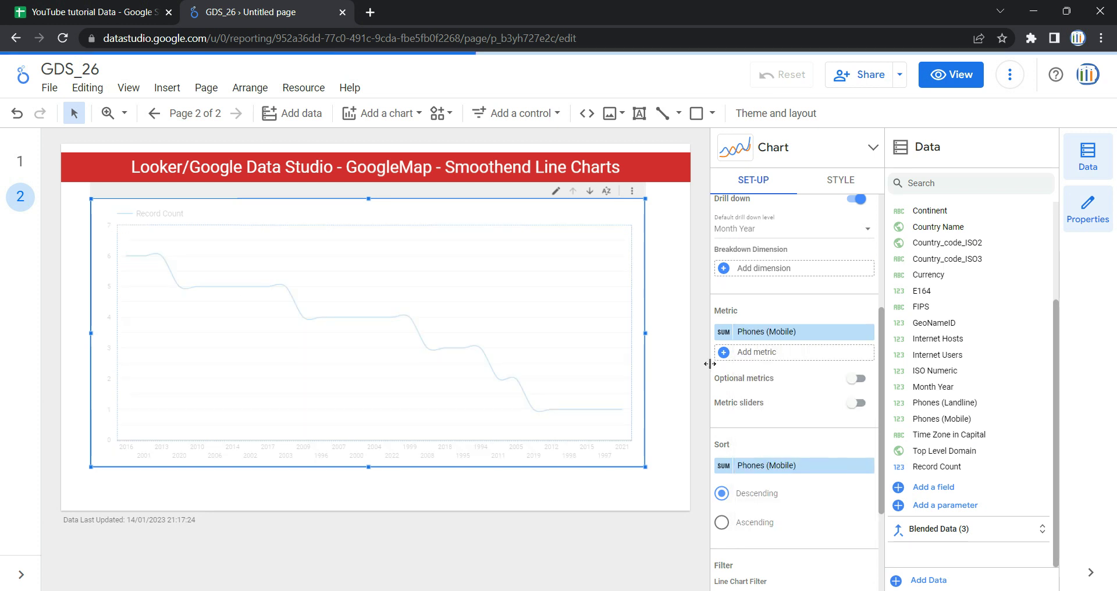
- Add Internet Users as the second metric of the line chart
{"action": "left_click", "coordinate": [793, 356]}
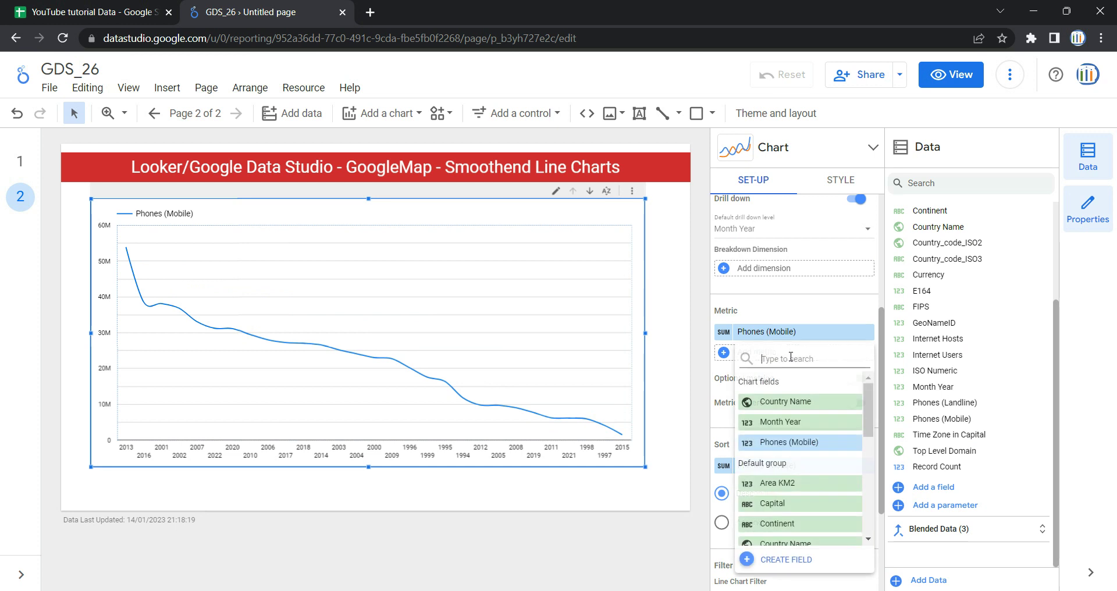
{"action": "scroll", "coordinate": [815, 460], "scroll_direction": "up", "scroll_amount": 1}
{"action": "scroll", "coordinate": [815, 460], "scroll_direction": "down", "scroll_amount": 4}
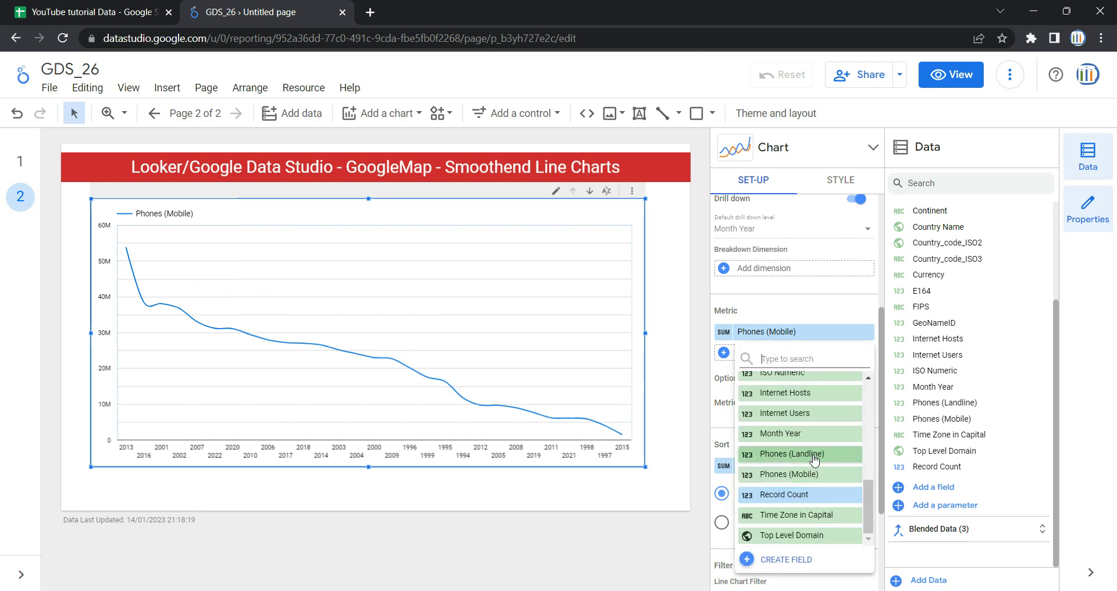
{"action": "left_click", "coordinate": [785, 413]}
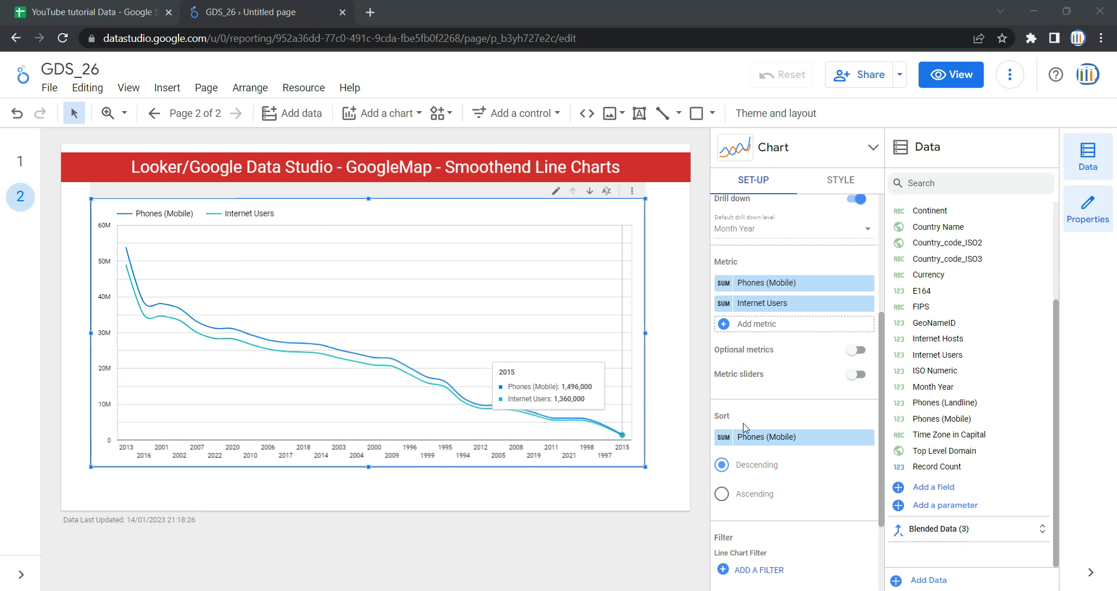
- Turn optional metrics on and back off for the chart, and enable its metric sliders
{"action": "left_click", "coordinate": [863, 352]}
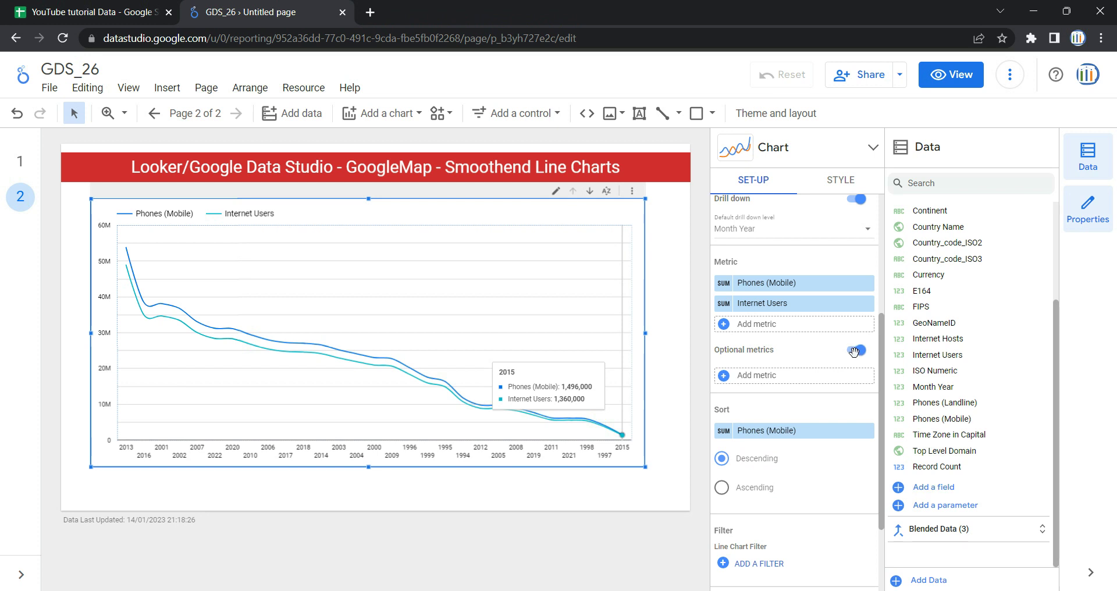
{"action": "left_click", "coordinate": [856, 351]}
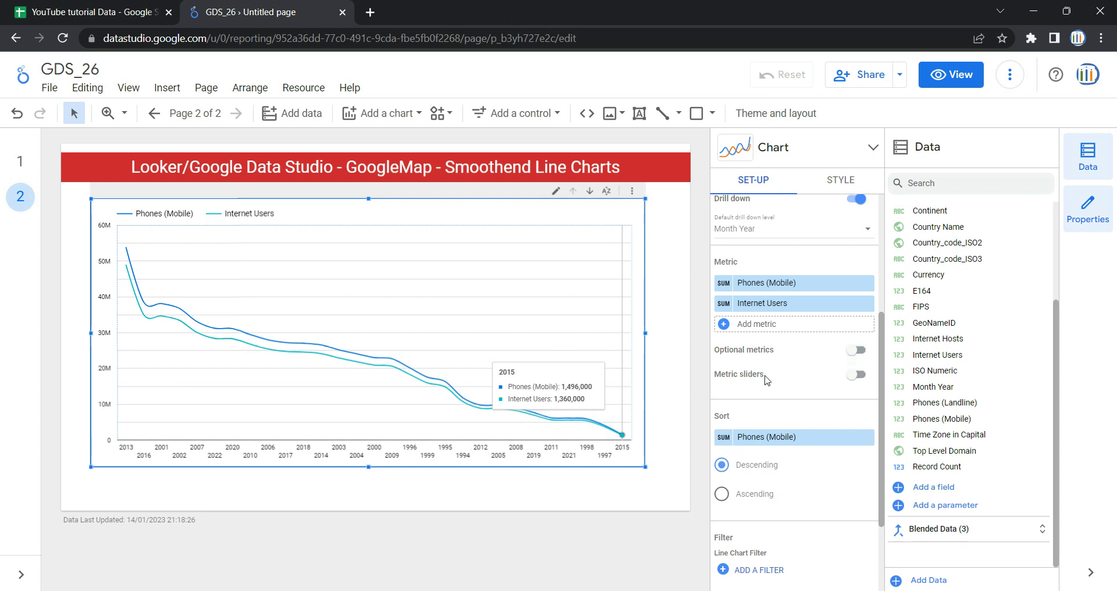
{"action": "left_click", "coordinate": [857, 376]}
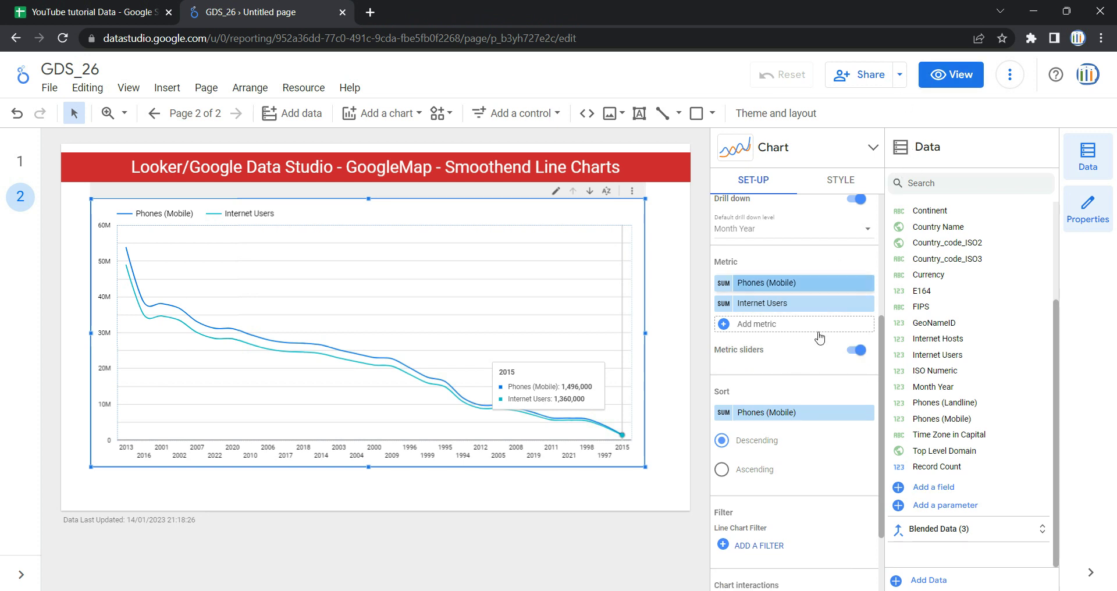
- In view mode, use the metric sliders to cap Phones (Mobile) at 21,000,000 and Internet Users at 15,000,000
{"action": "left_click", "coordinate": [954, 83]}
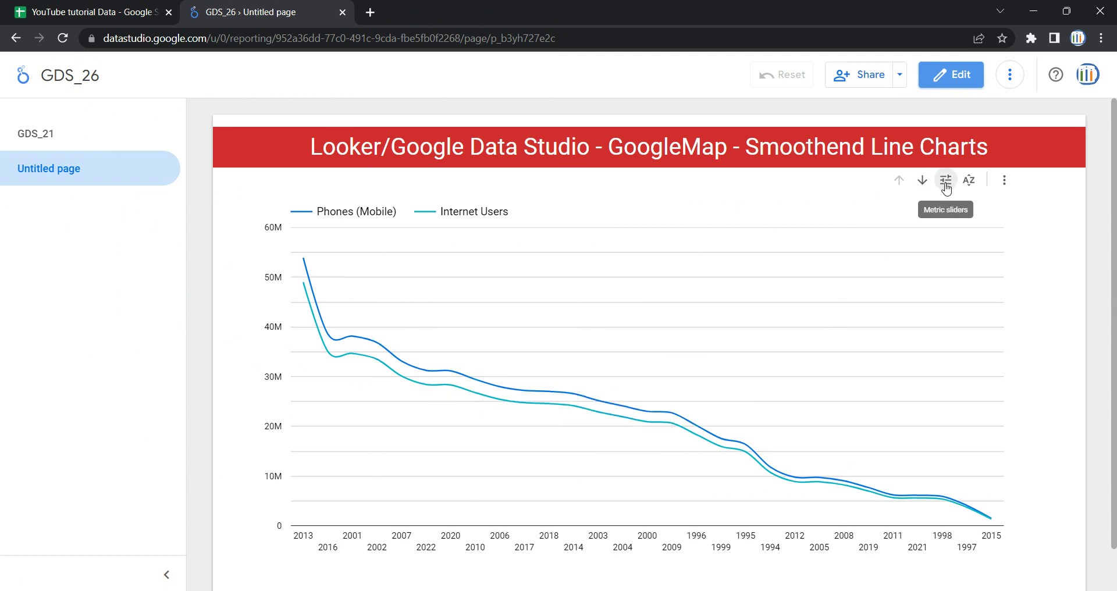
{"action": "left_click", "coordinate": [947, 185]}
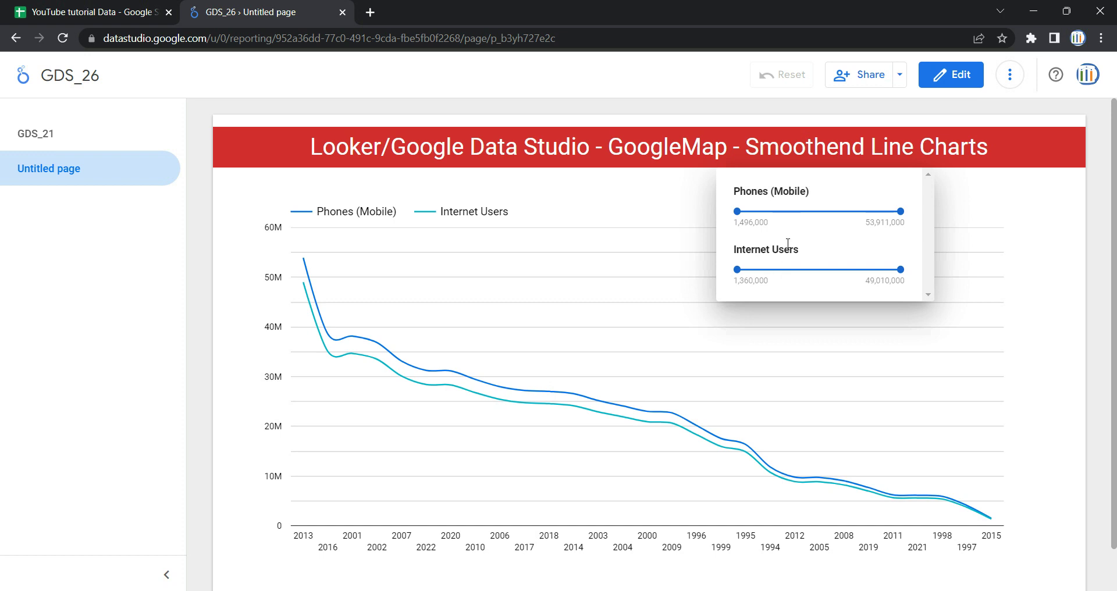
{"action": "left_click_drag", "start_coordinate": [901, 211], "coordinate": [798, 211]}
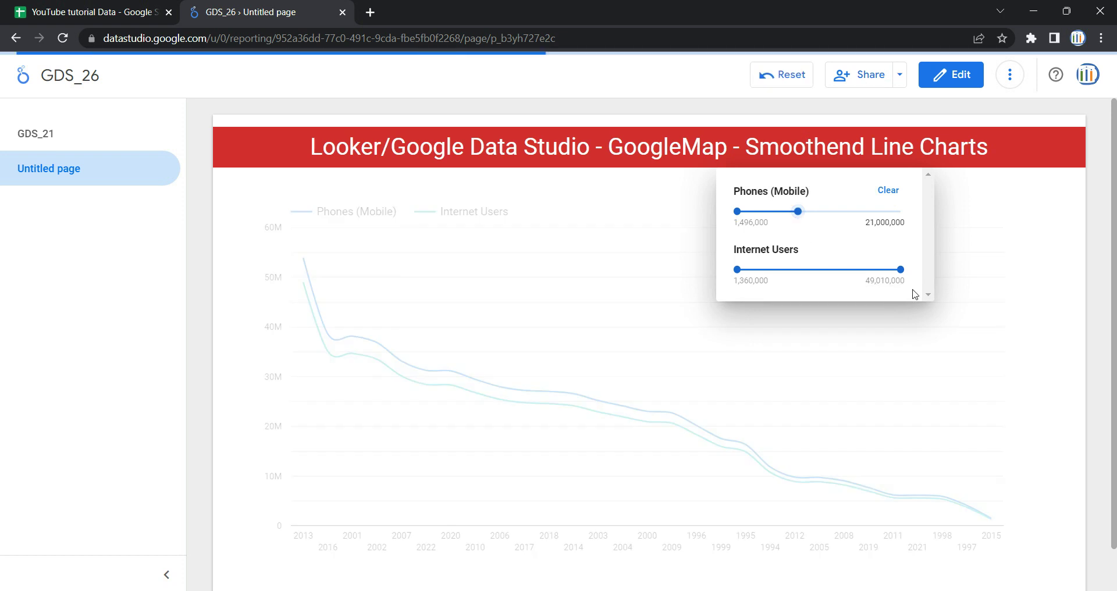
{"action": "left_click_drag", "start_coordinate": [894, 276], "coordinate": [805, 269]}
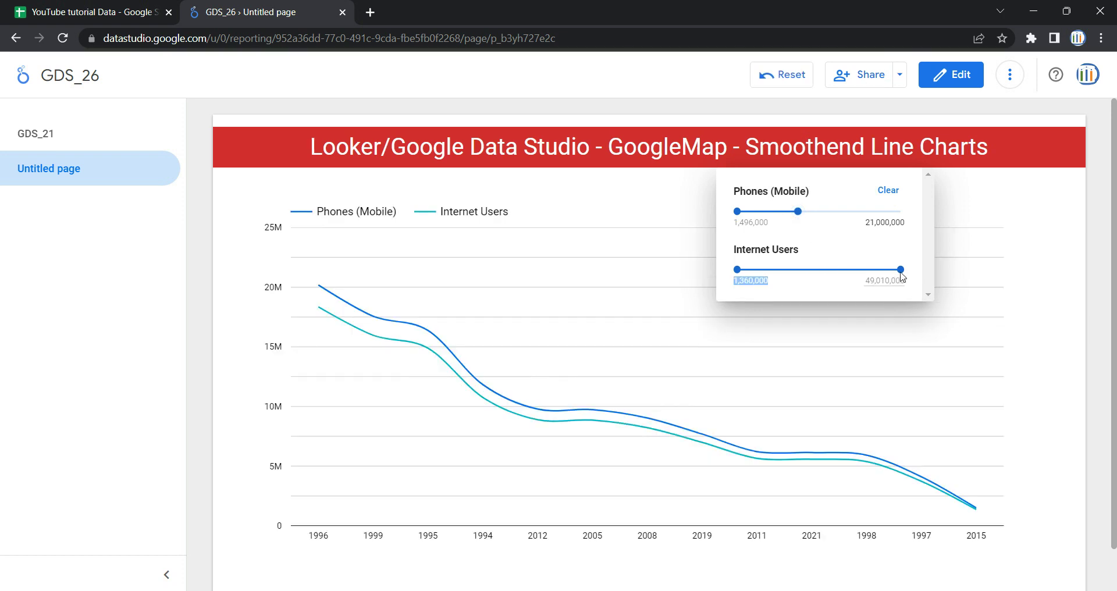
{"action": "left_click_drag", "start_coordinate": [900, 265], "coordinate": [785, 265]}
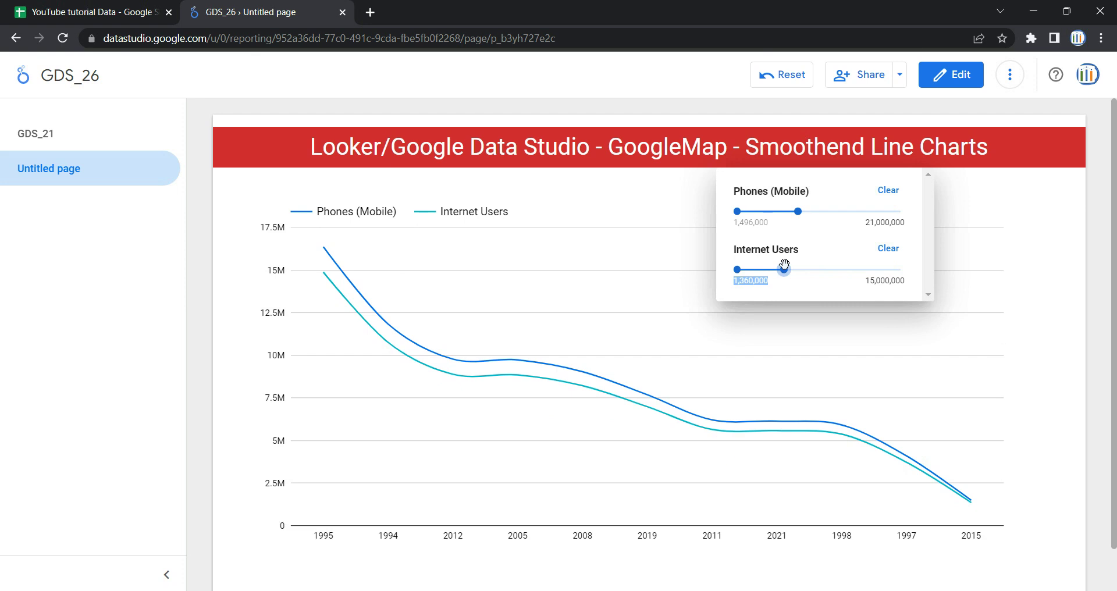
{"action": "left_click", "coordinate": [1077, 215]}
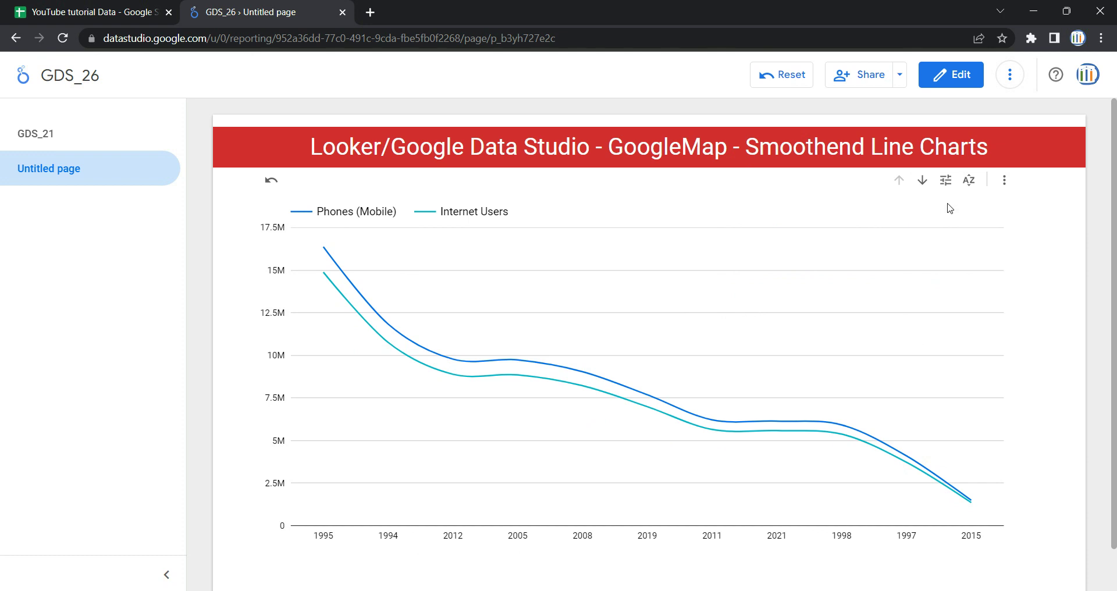
- Drill the chart down one level, examine how it displays, and drill back up to the Month Year level
{"action": "left_click", "coordinate": [922, 187]}
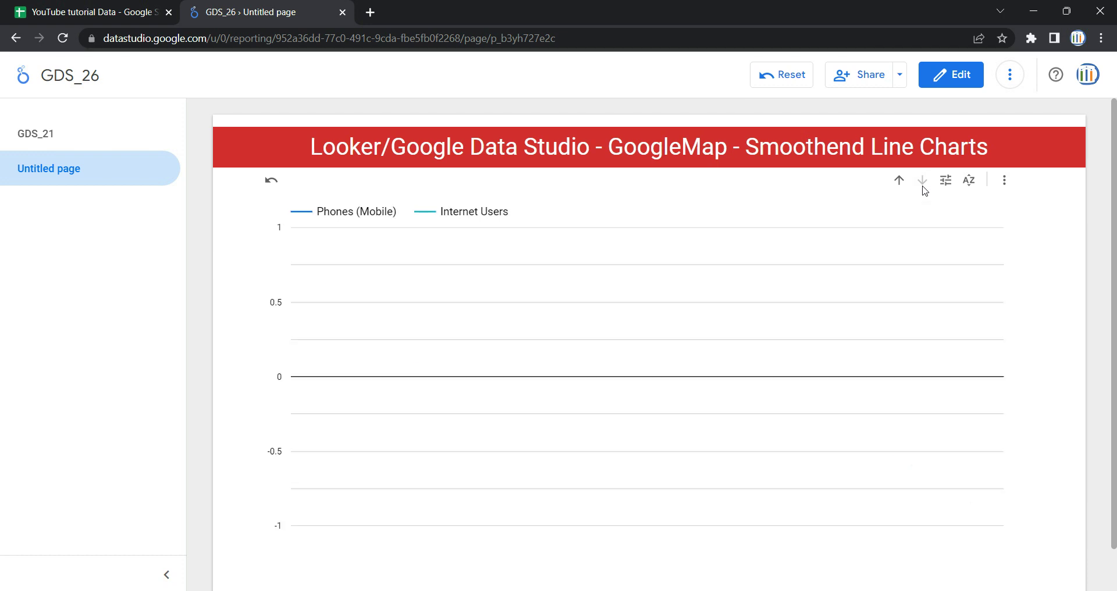
{"action": "scroll", "coordinate": [594, 426], "scroll_direction": "down", "scroll_amount": 1}
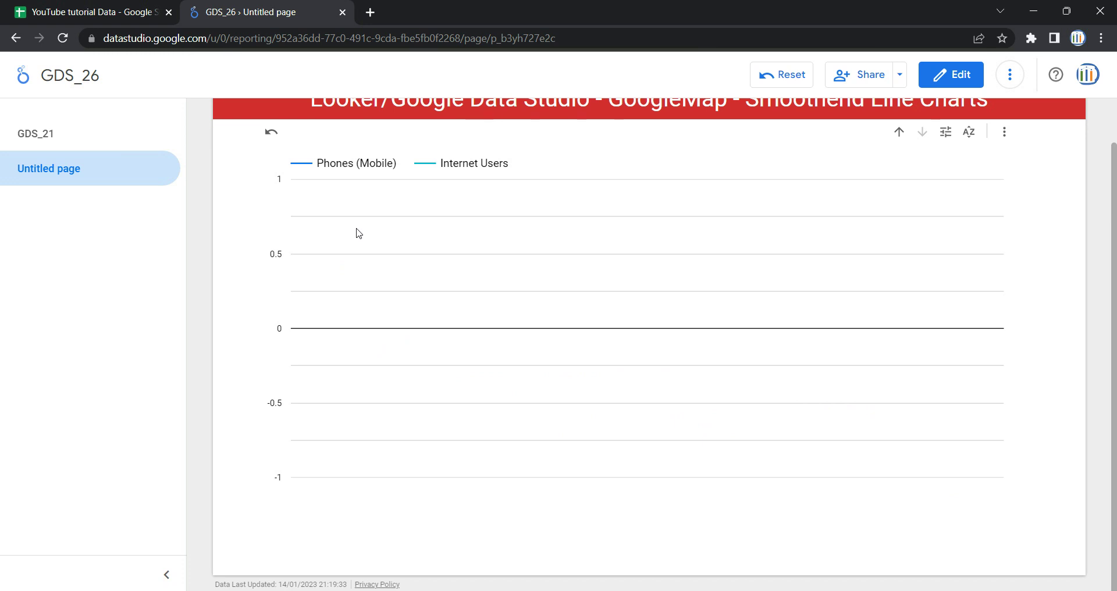
{"action": "scroll", "coordinate": [741, 245], "scroll_direction": "up", "scroll_amount": 1}
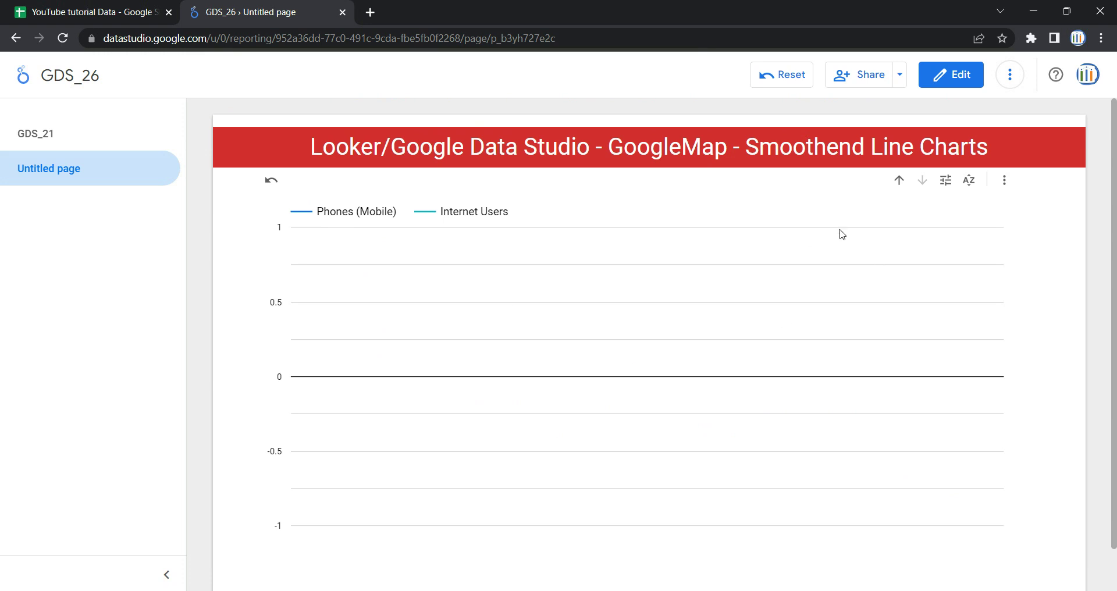
{"action": "left_click", "coordinate": [899, 180]}
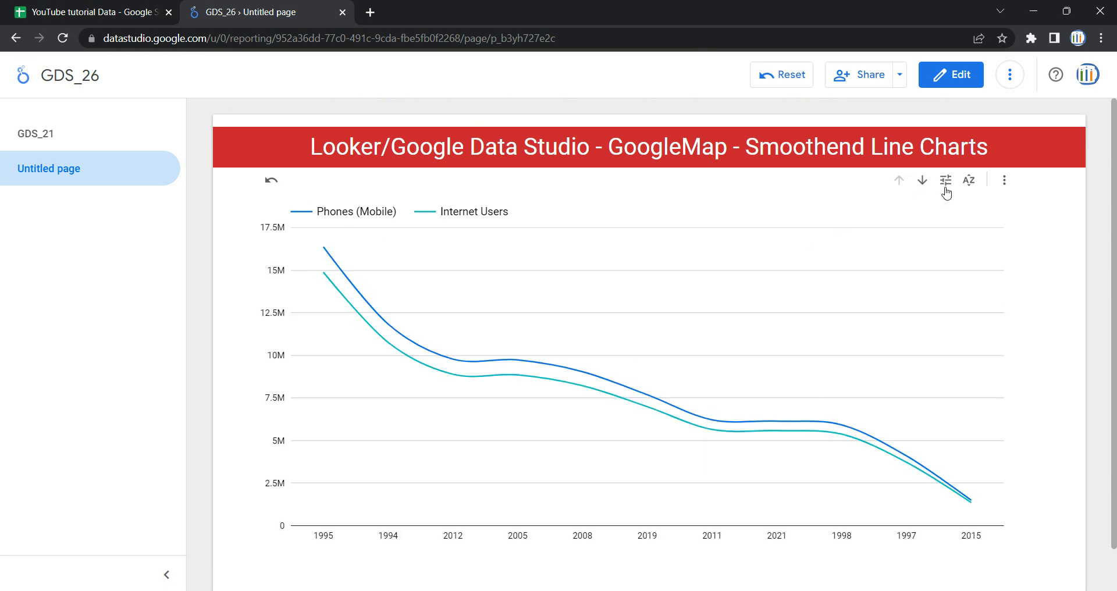
- Return to edit mode, turn off the line chart's drill-down and set its Phones (Mobile) sort order to ascending
{"action": "left_click", "coordinate": [957, 76]}
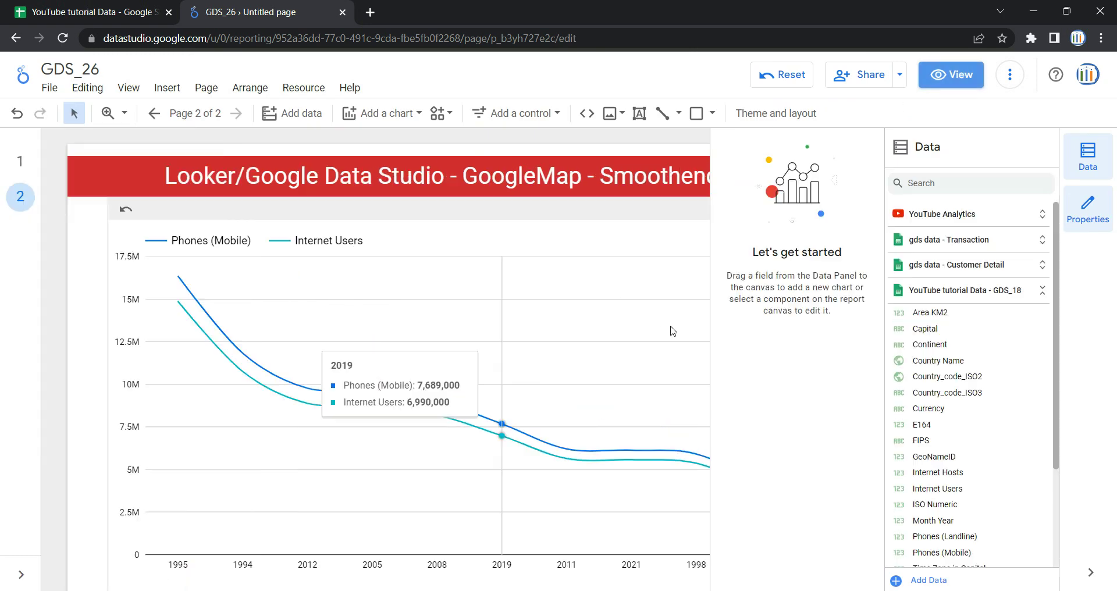
{"action": "left_click", "coordinate": [638, 274]}
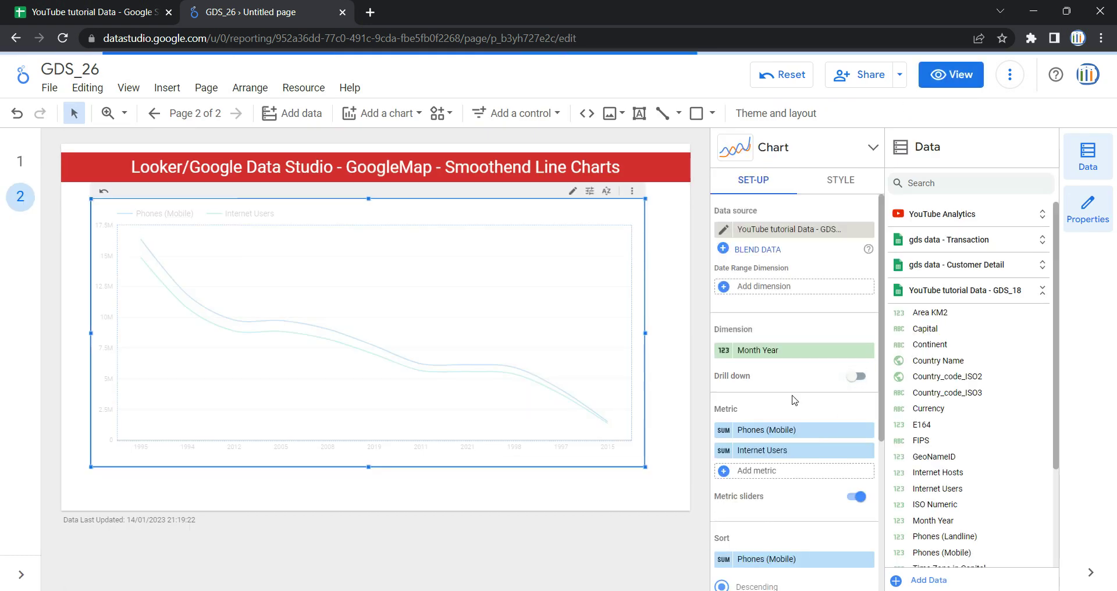
{"action": "scroll", "coordinate": [795, 400], "scroll_direction": "down", "scroll_amount": 1}
{"action": "scroll", "coordinate": [794, 400], "scroll_direction": "down", "scroll_amount": 3}
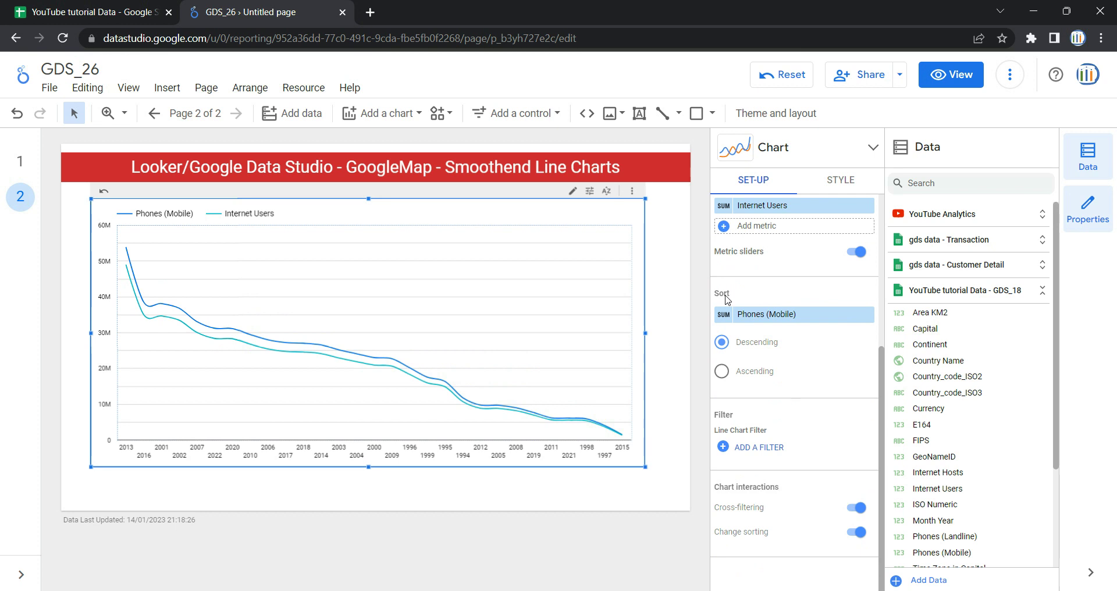
{"action": "left_click", "coordinate": [766, 319]}
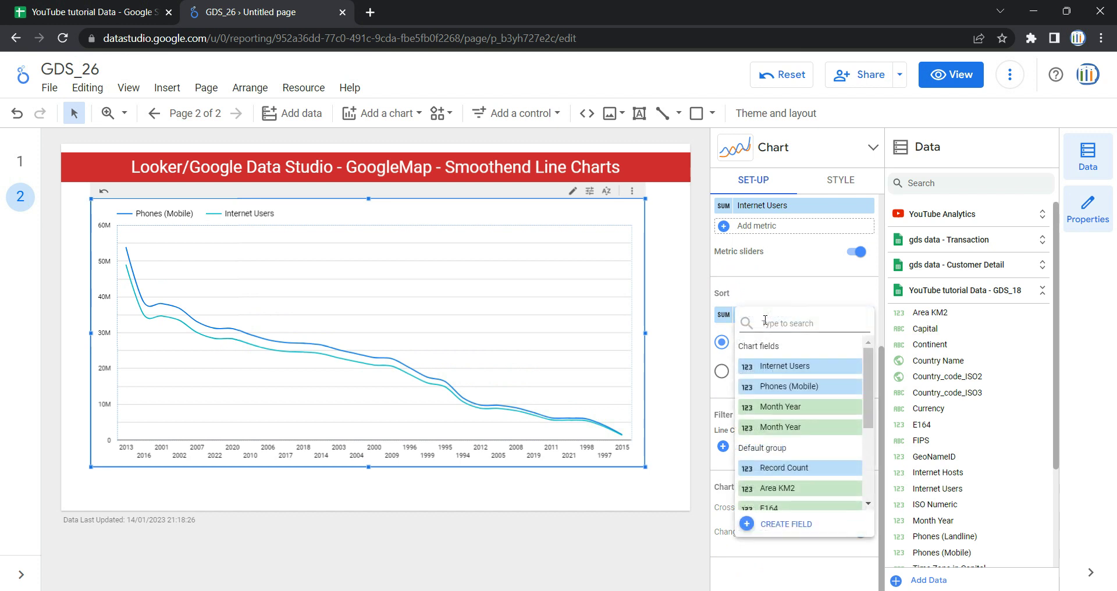
{"action": "key", "text": "Escape"}
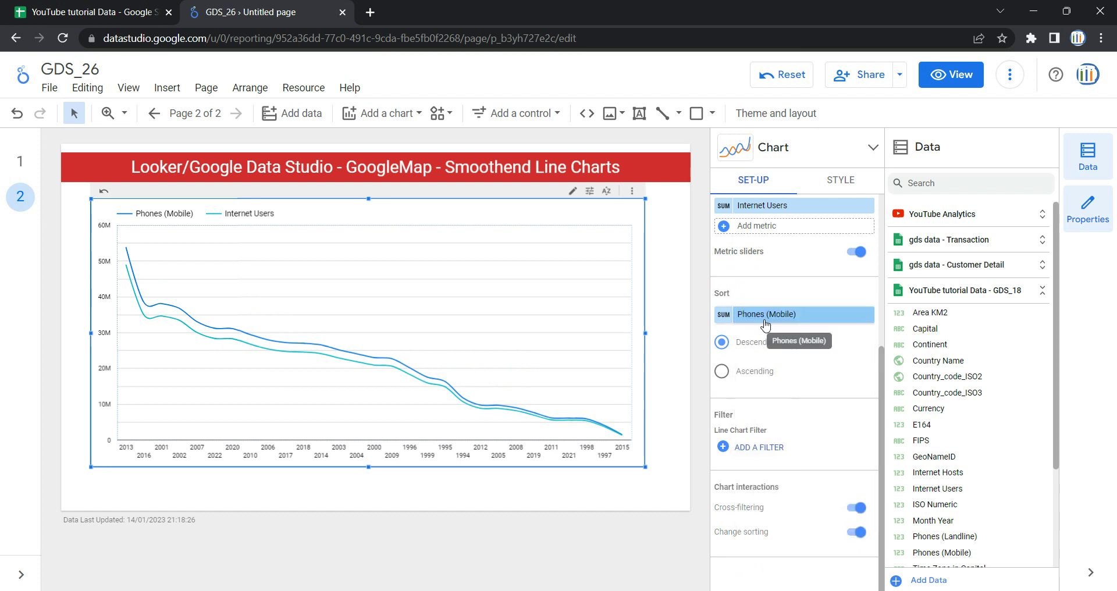
{"action": "left_click", "coordinate": [743, 374]}
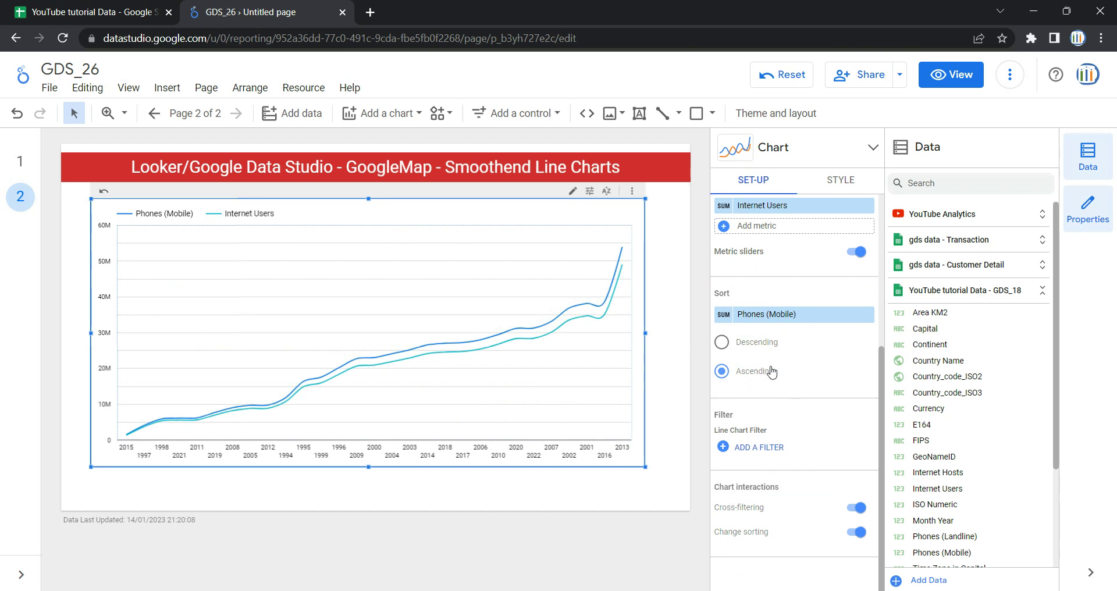
- Start a new filter for the line chart and name it Filter_china_india
{"action": "left_click", "coordinate": [764, 451]}
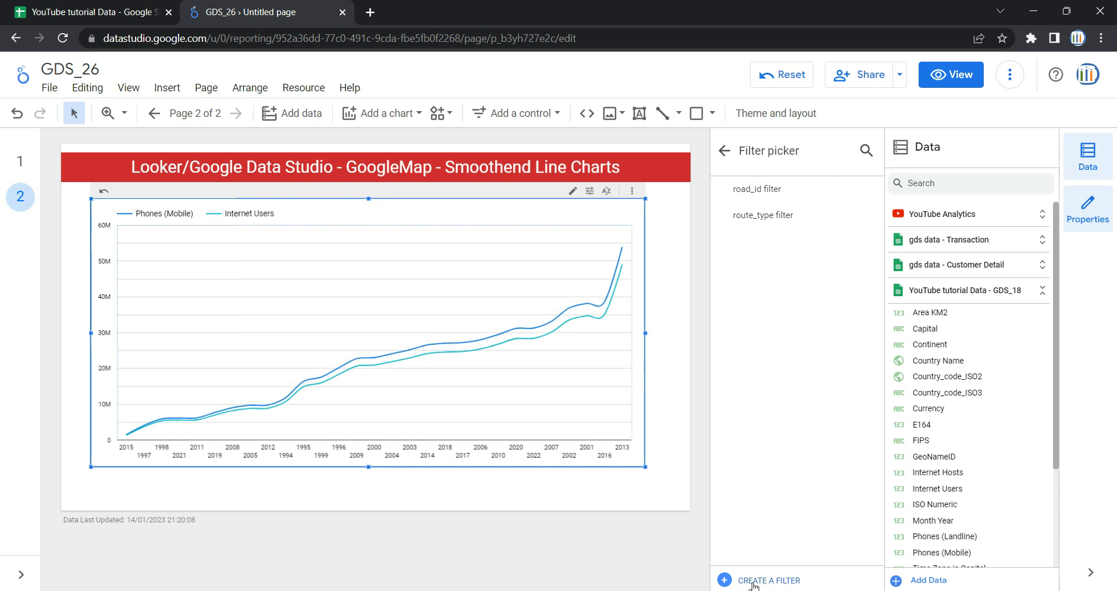
{"action": "left_click", "coordinate": [784, 582]}
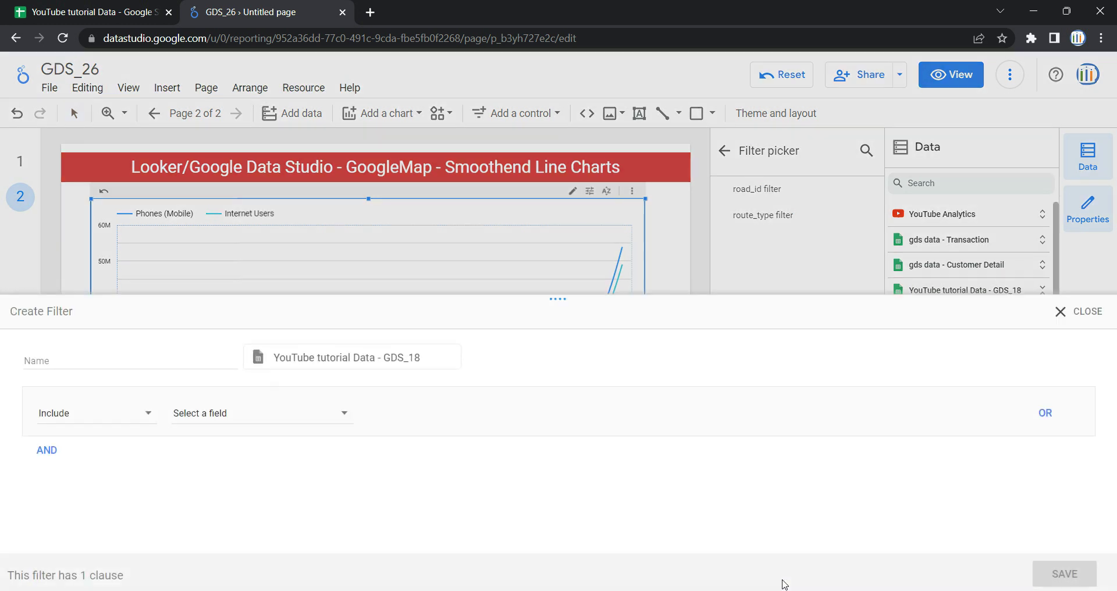
{"action": "left_click", "coordinate": [159, 361]}
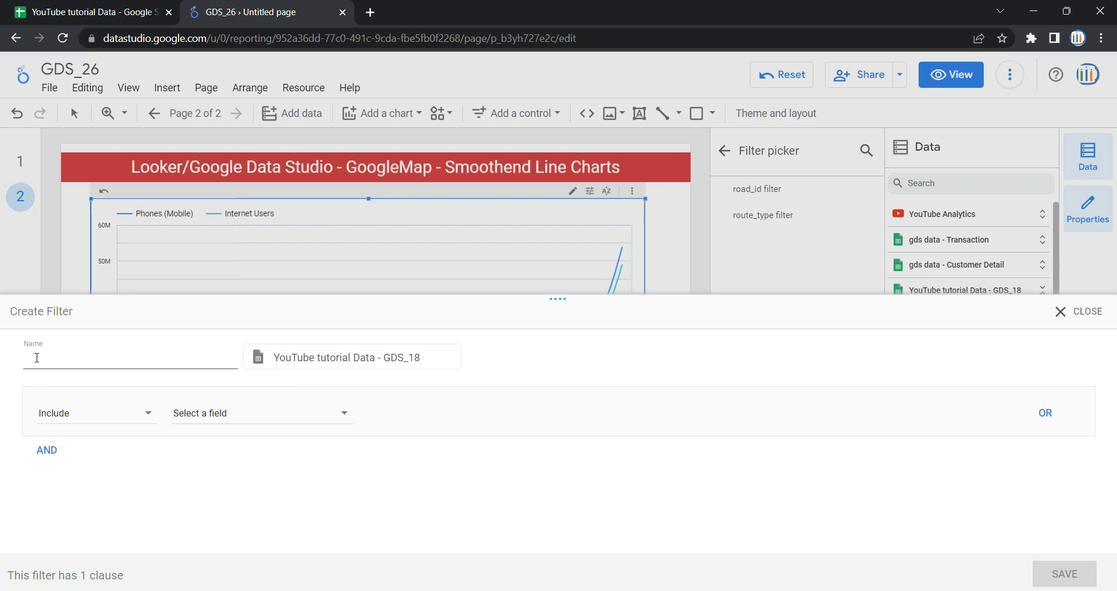
{"action": "type", "text": "Filter_cihina_india"}
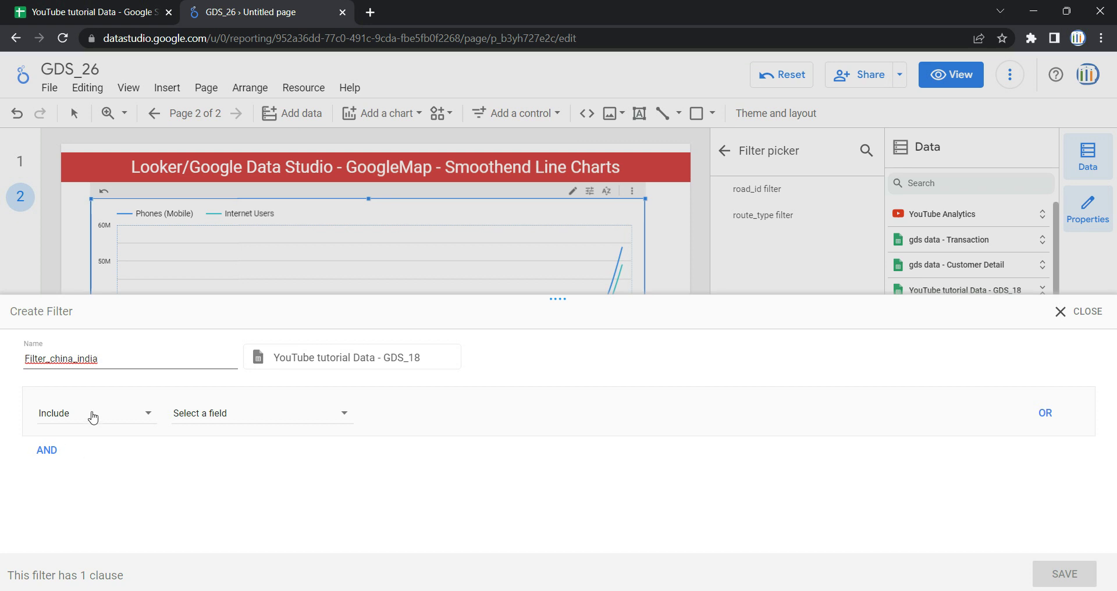
- Set the filter clause to include Country Name equal to India
{"action": "left_click", "coordinate": [93, 417]}
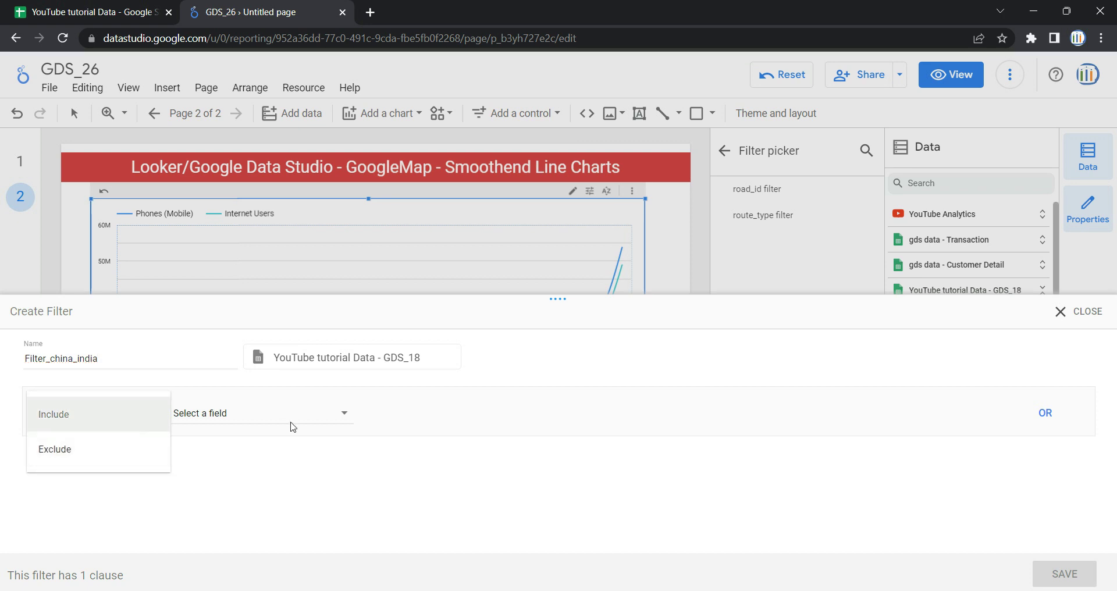
{"action": "left_click", "coordinate": [292, 429]}
{"action": "left_click", "coordinate": [142, 418]}
{"action": "left_click", "coordinate": [250, 423]}
{"action": "left_click", "coordinate": [253, 415]}
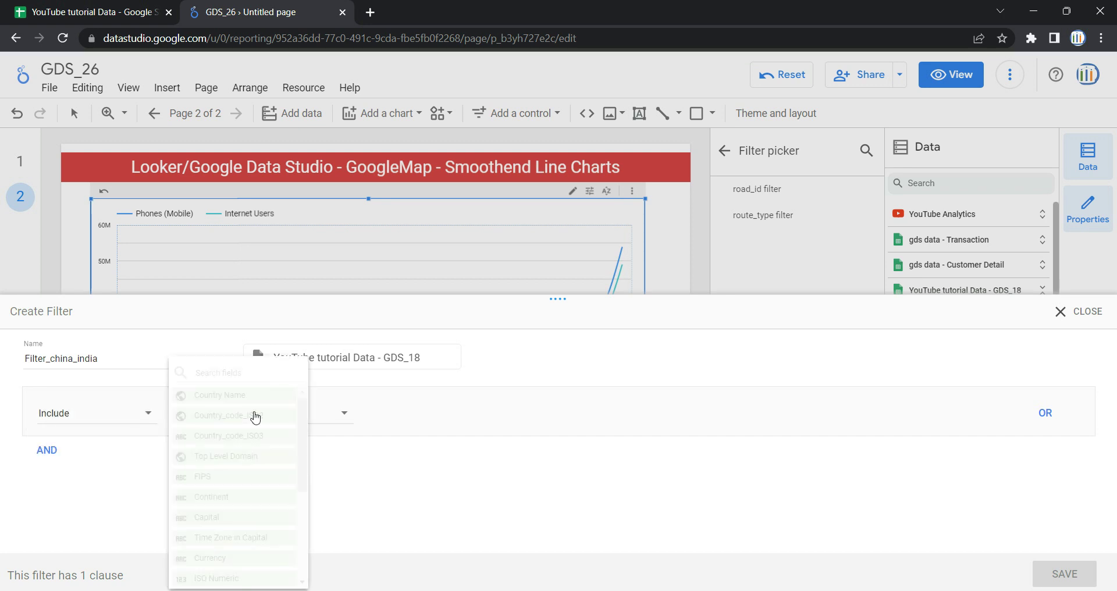
{"action": "left_click", "coordinate": [258, 401]}
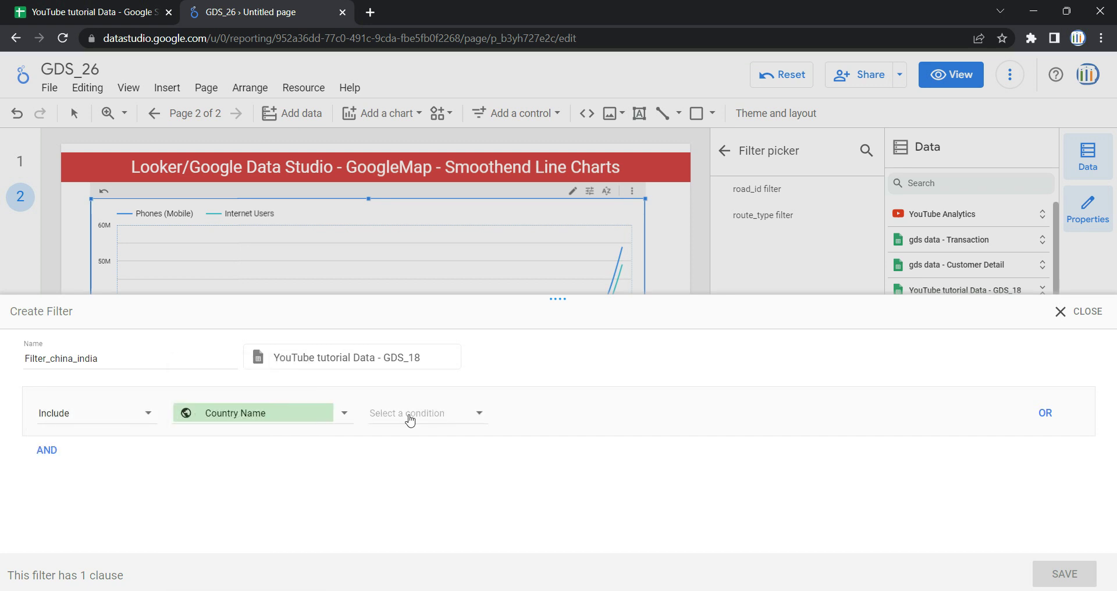
{"action": "left_click", "coordinate": [411, 418]}
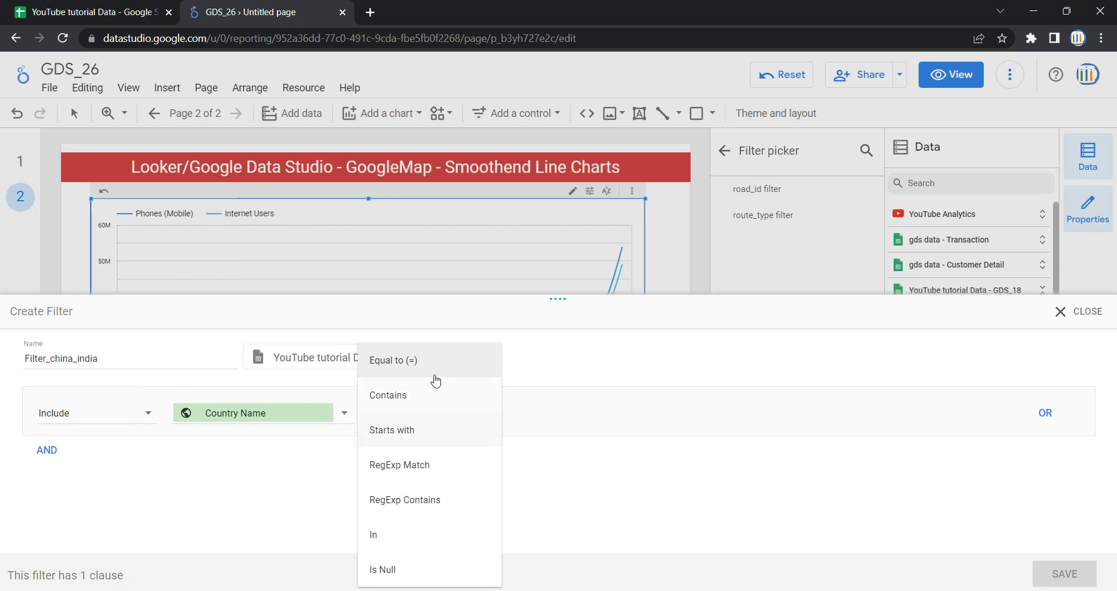
{"action": "left_click", "coordinate": [438, 374]}
{"action": "left_click", "coordinate": [557, 414]}
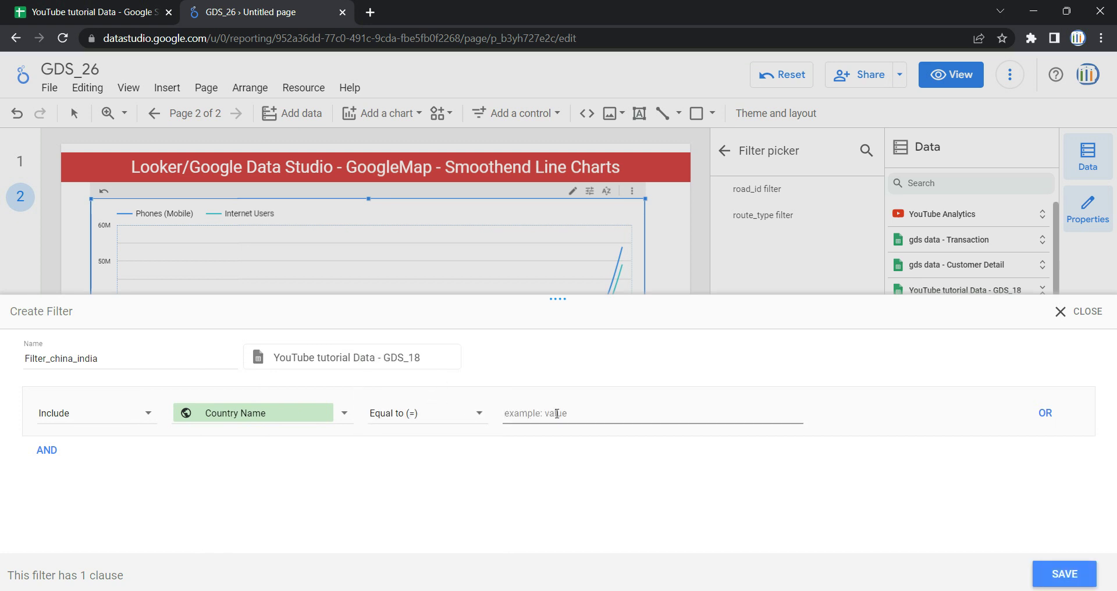
{"action": "type", "text": "India"}
- Switch the filter clause to Exclude, discard the unsaved filter and return to the chart's setup
{"action": "left_click", "coordinate": [98, 415]}
{"action": "left_click", "coordinate": [98, 445]}
{"action": "left_click", "coordinate": [1065, 575]}
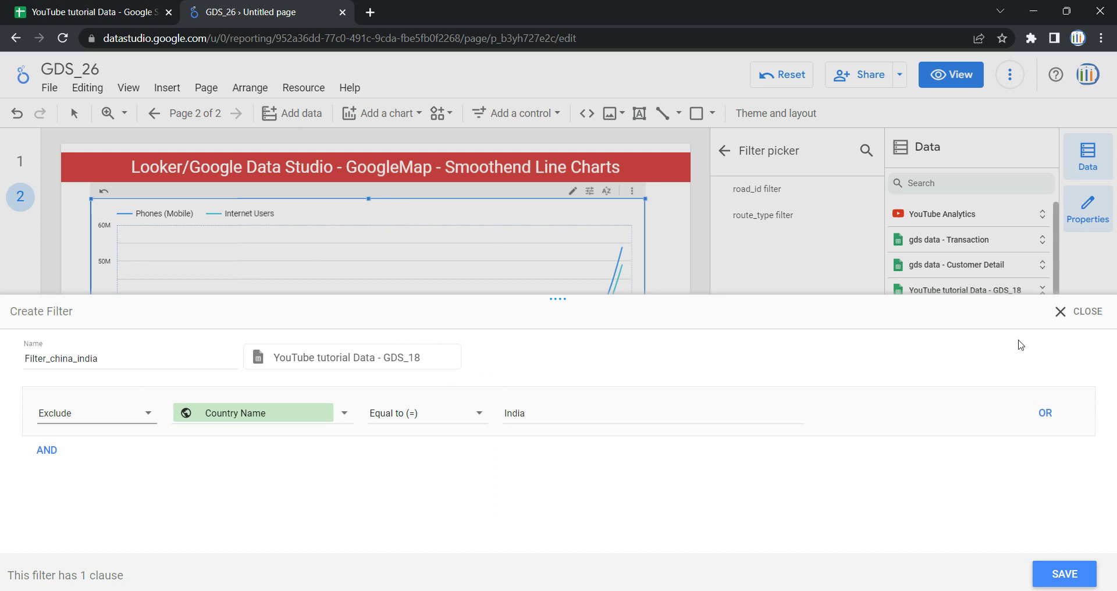
{"action": "left_click", "coordinate": [1082, 314]}
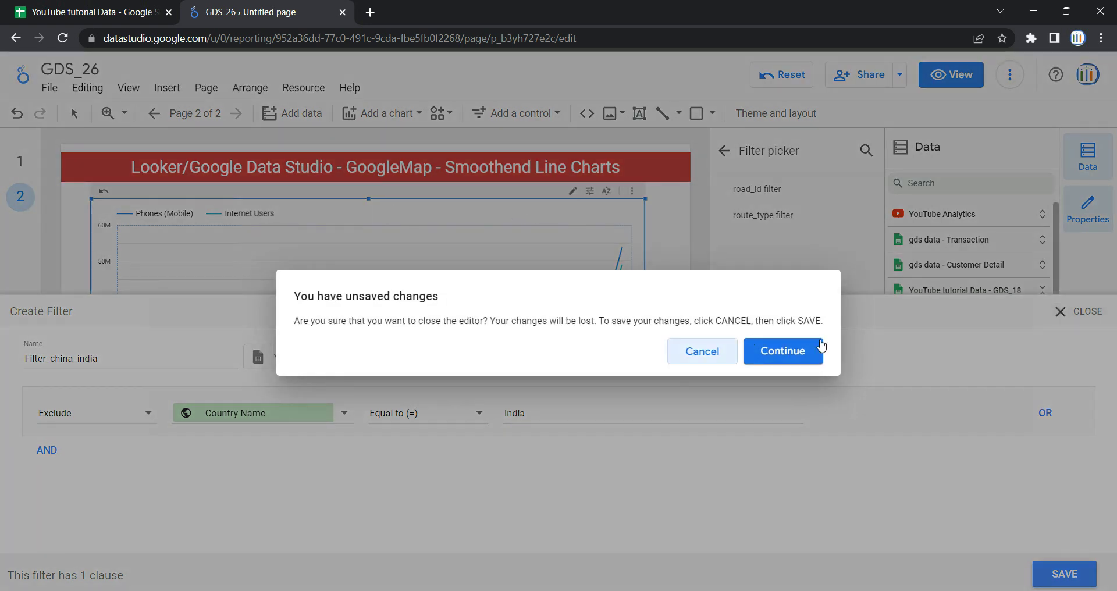
{"action": "left_click", "coordinate": [797, 362]}
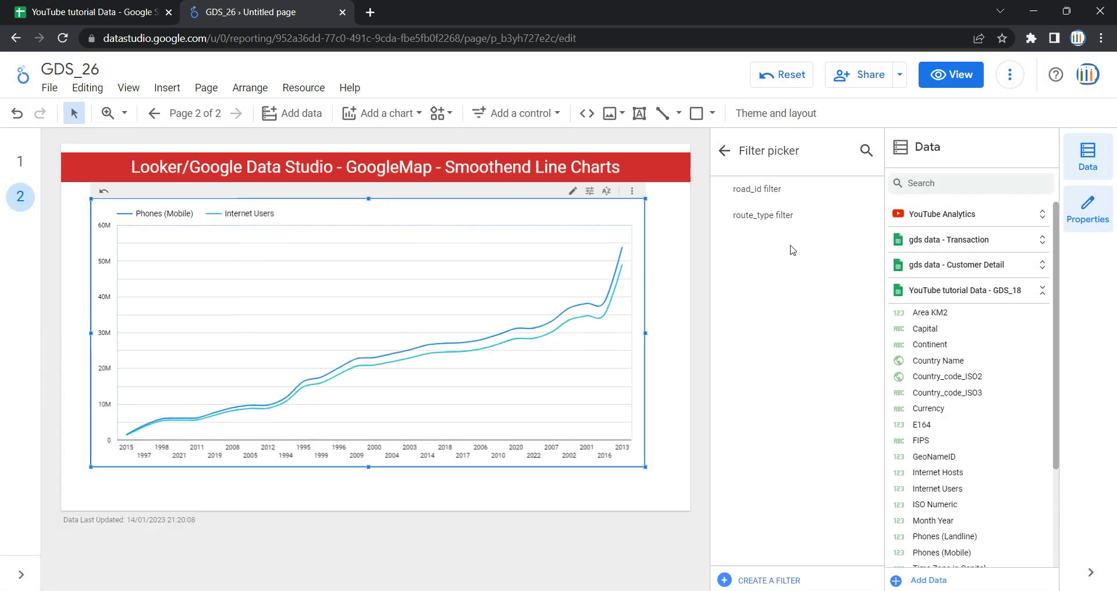
{"action": "left_click", "coordinate": [725, 152]}
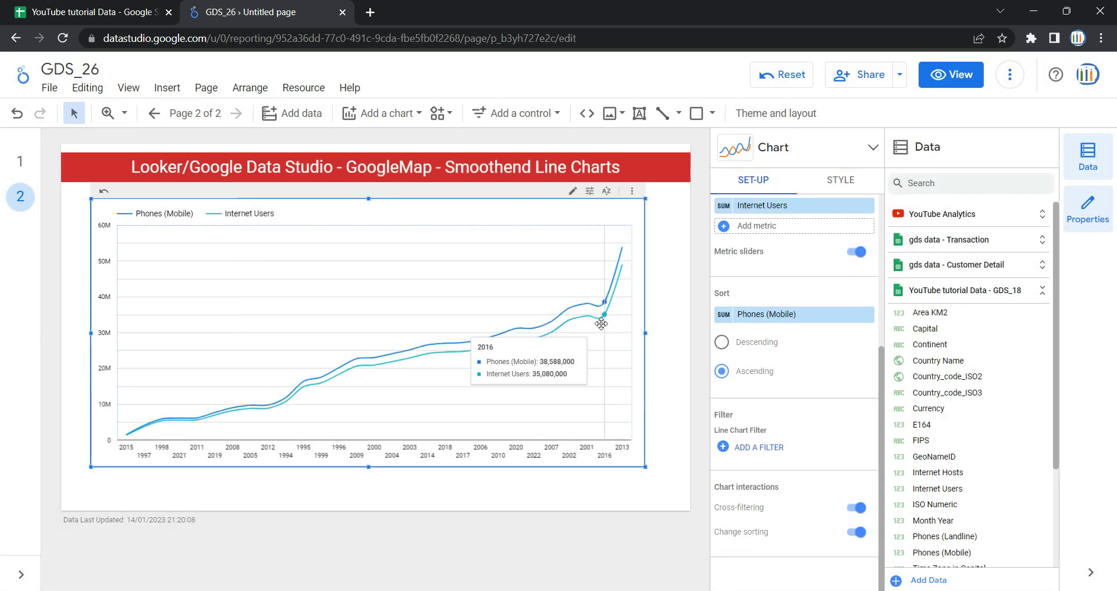
- Preview the report page in view mode, examine the sorted line chart, and return to edit mode
{"action": "left_click", "coordinate": [954, 81]}
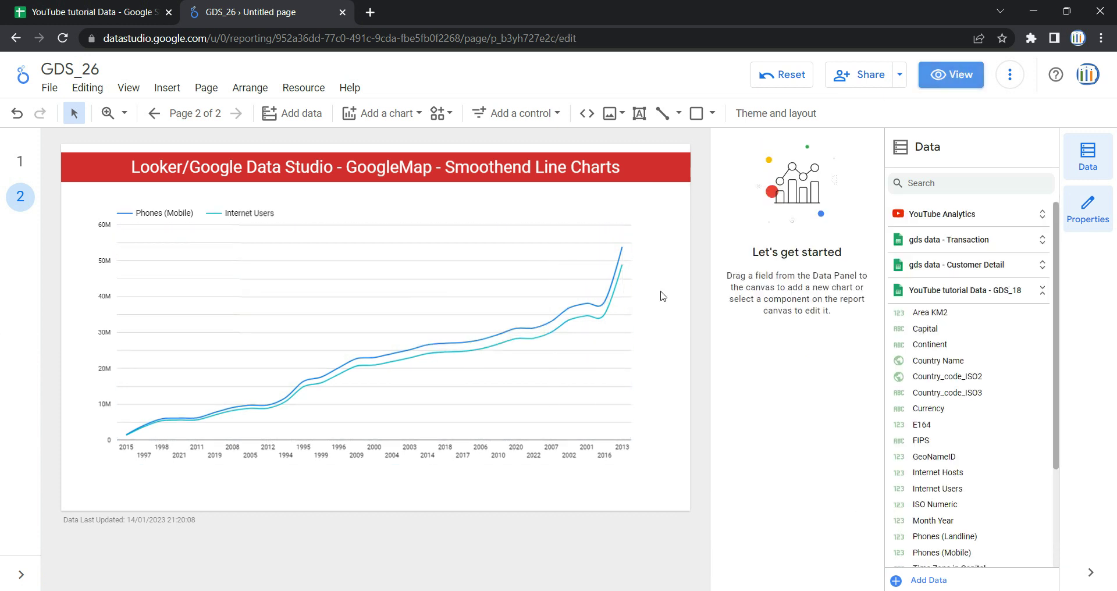
{"action": "left_click", "coordinate": [952, 75]}
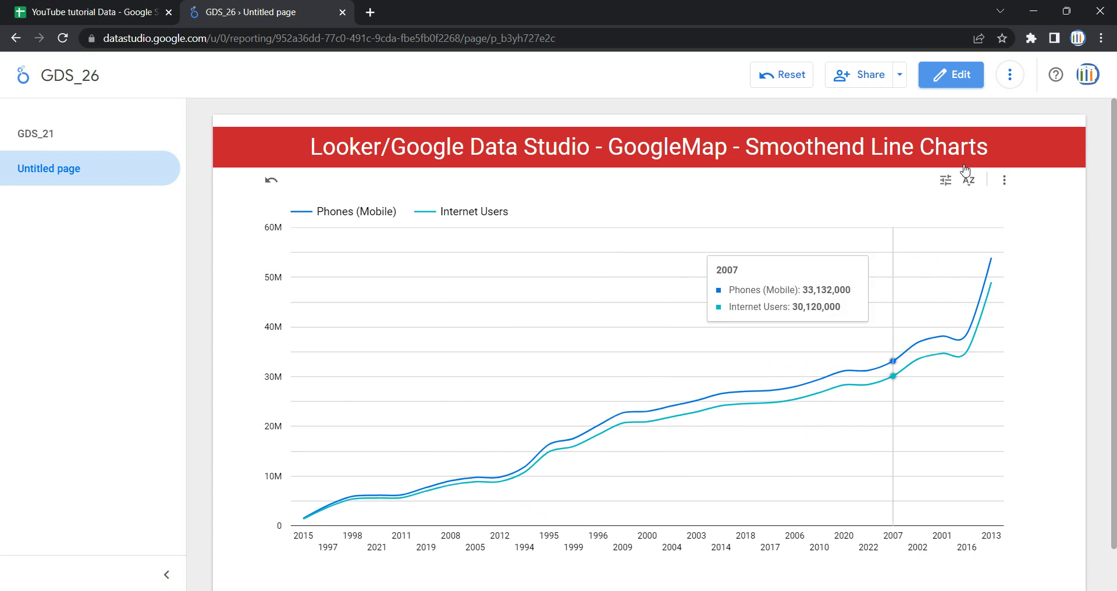
{"action": "left_click", "coordinate": [965, 77]}
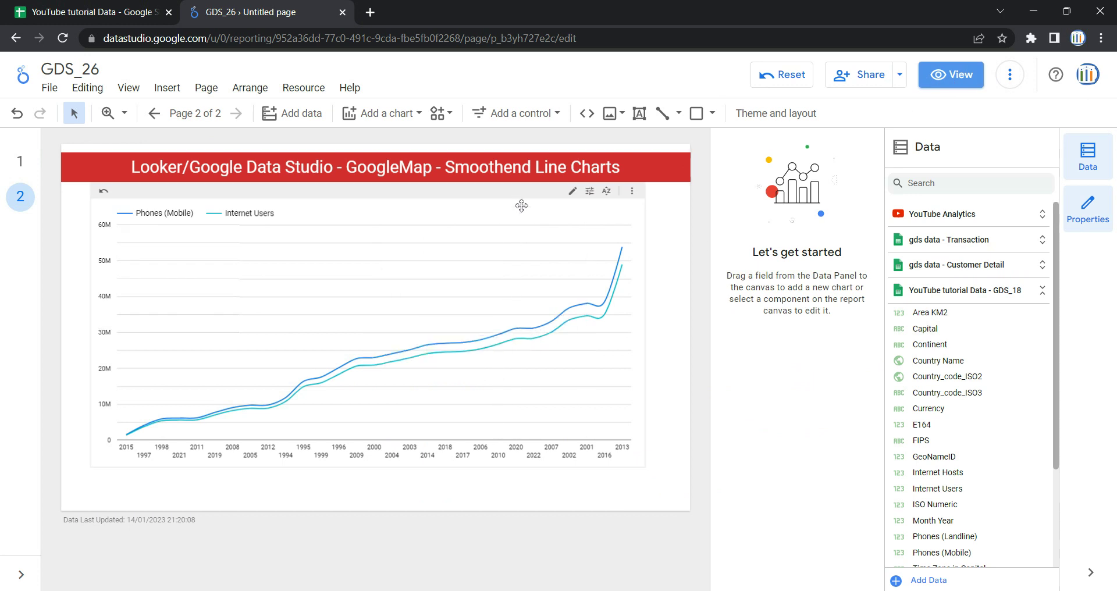
- Widen the line chart toward the page's right edge and open its style settings
{"action": "left_click", "coordinate": [522, 206]}
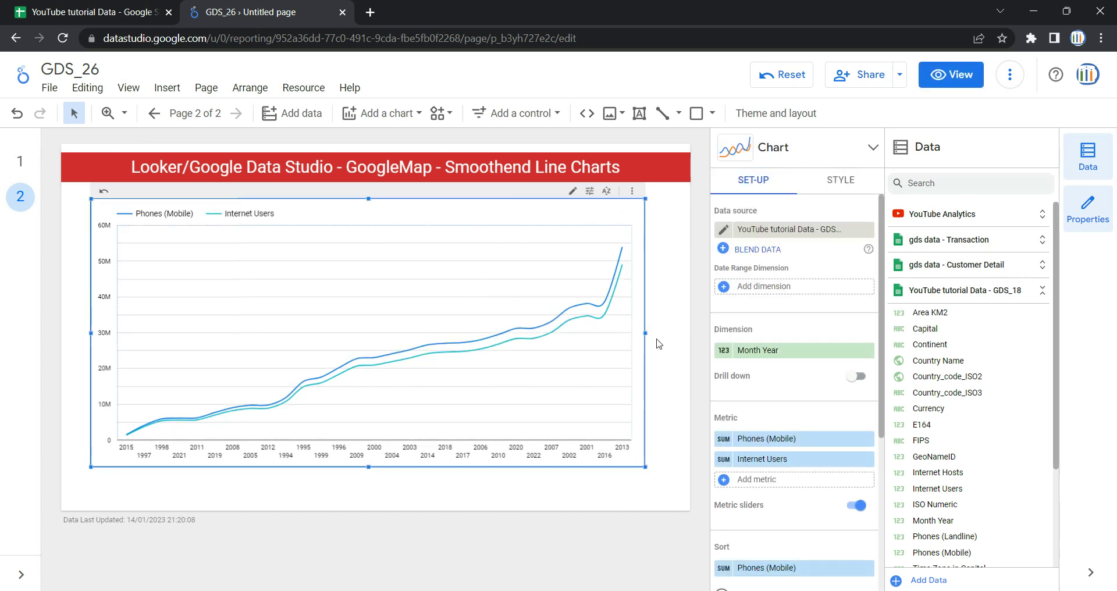
{"action": "left_click_drag", "start_coordinate": [646, 332], "coordinate": [673, 343]}
{"action": "left_click", "coordinate": [837, 186]}
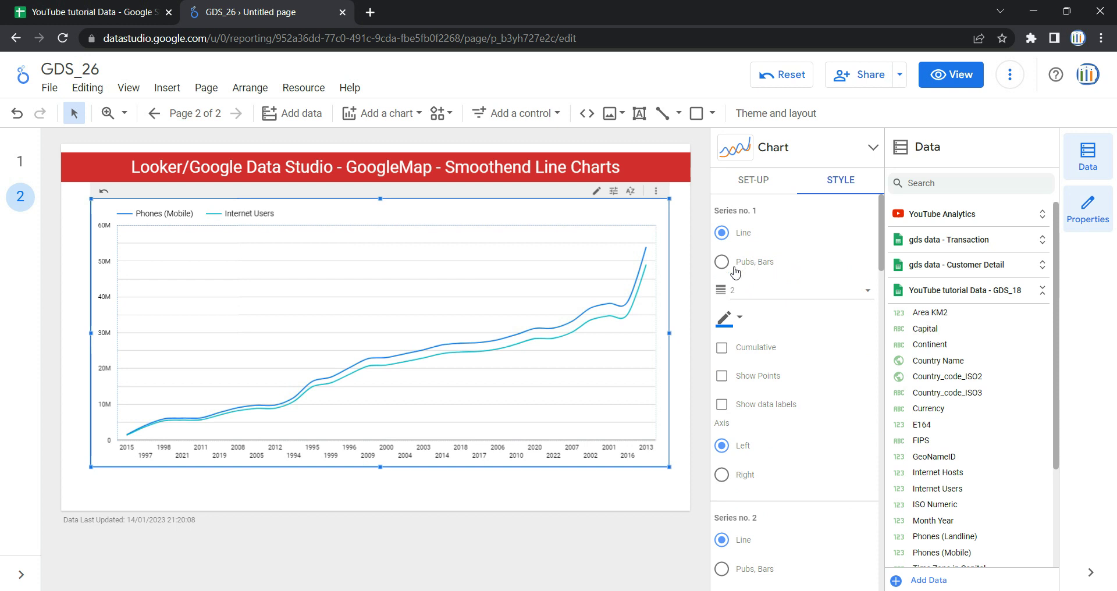
- Show series no. 1 as bars and switch it back to a line
{"action": "left_click", "coordinate": [765, 266]}
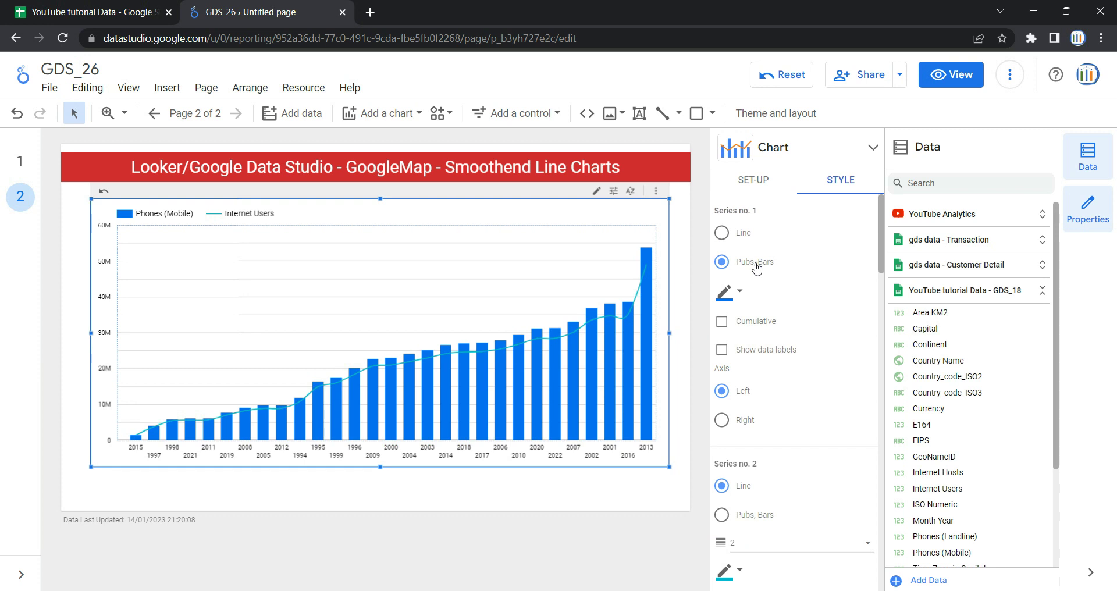
{"action": "left_click", "coordinate": [741, 233]}
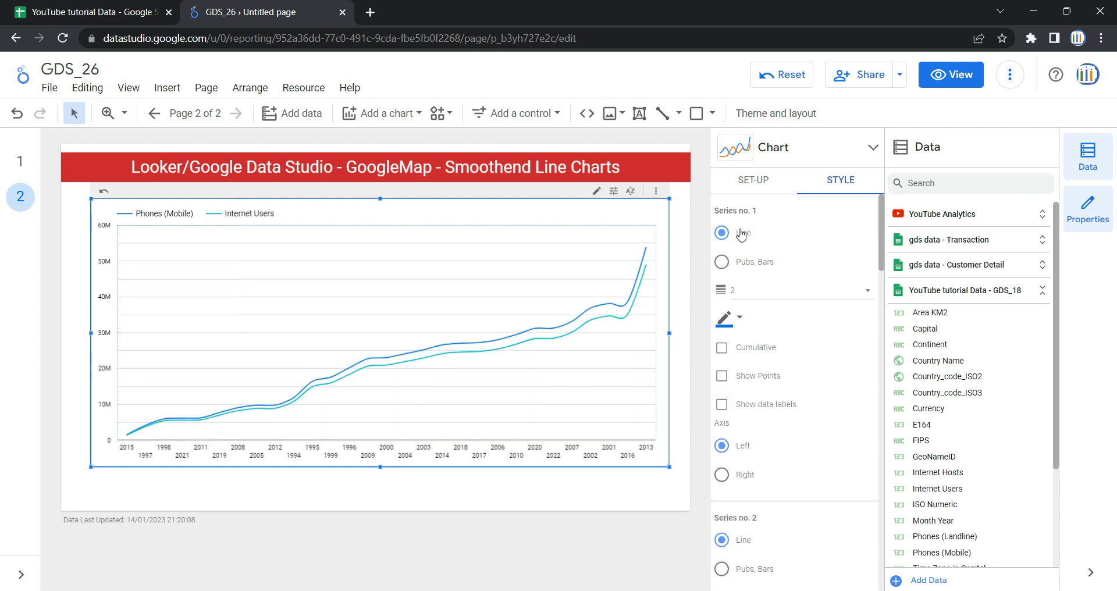
- Set the line of series no. 1, Phones (Mobile), to weight 4 and colour it red
{"action": "left_click", "coordinate": [775, 298]}
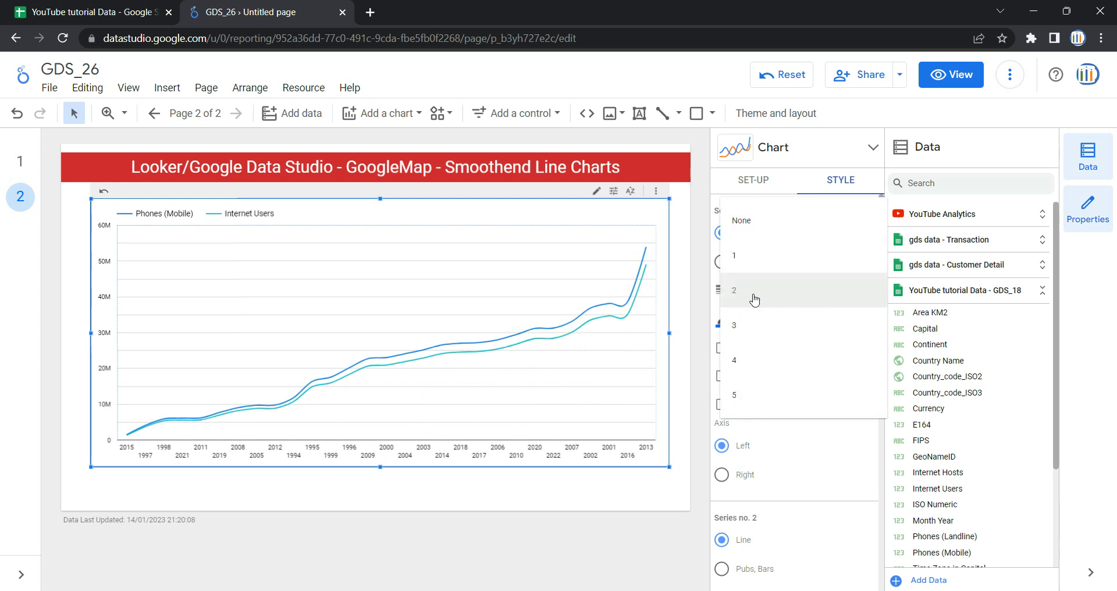
{"action": "left_click", "coordinate": [787, 364]}
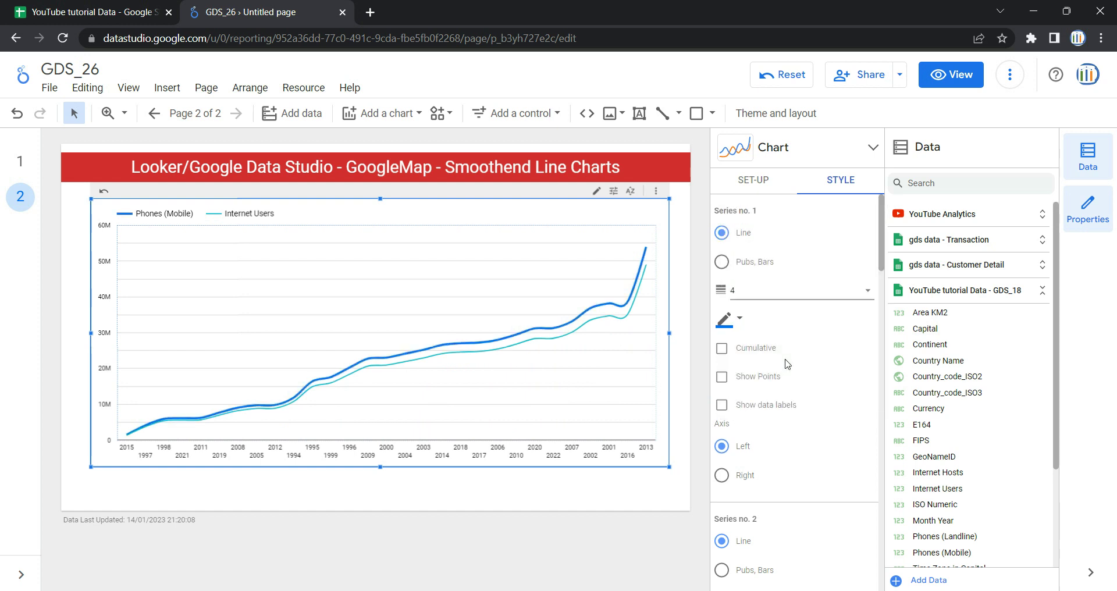
{"action": "left_click", "coordinate": [740, 324]}
{"action": "left_click", "coordinate": [774, 417]}
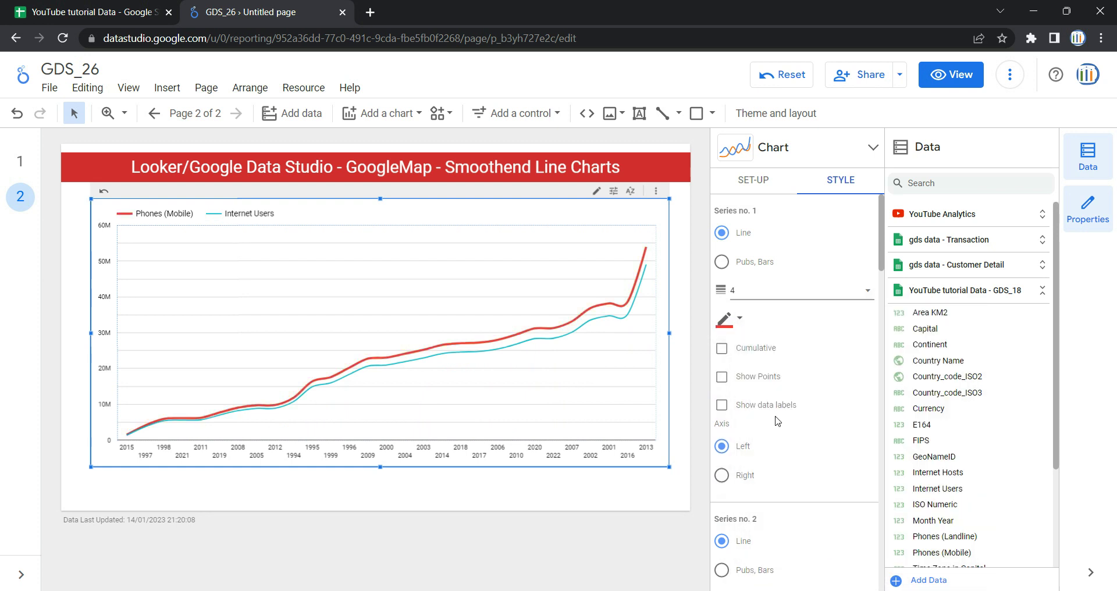
- Make the Phones (Mobile) series cumulative with points shown, and turn its data labels on and back off
{"action": "left_click", "coordinate": [722, 349]}
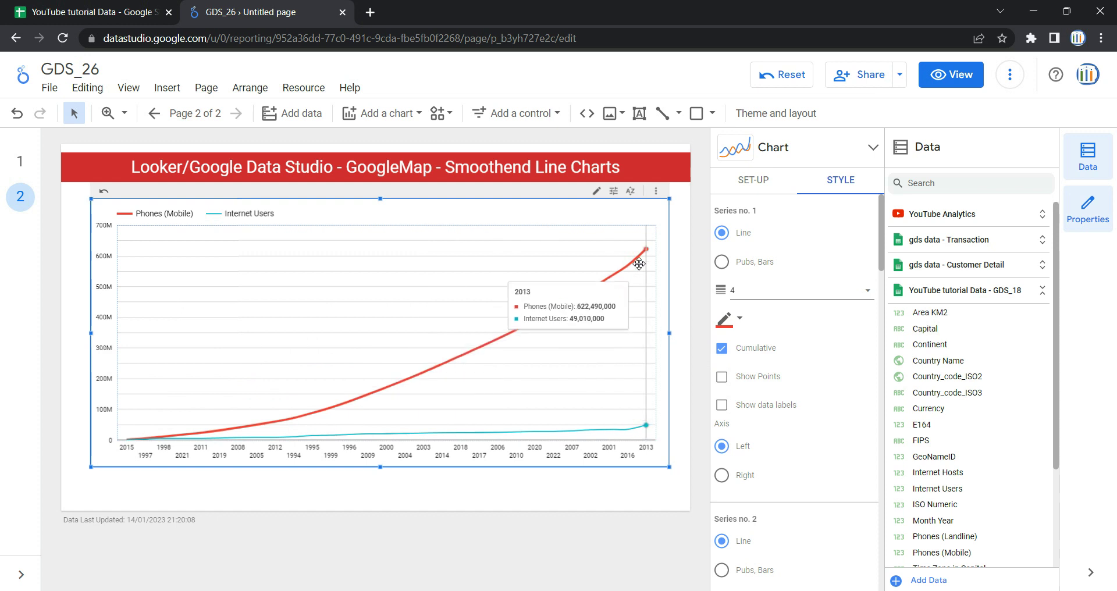
{"action": "left_click", "coordinate": [765, 378]}
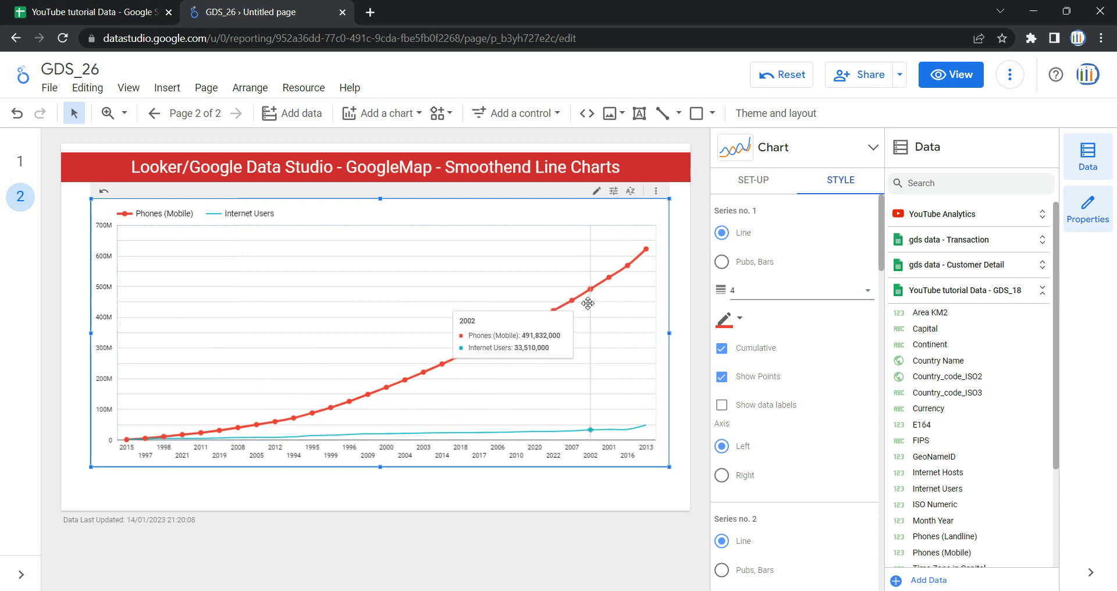
{"action": "left_click", "coordinate": [762, 411]}
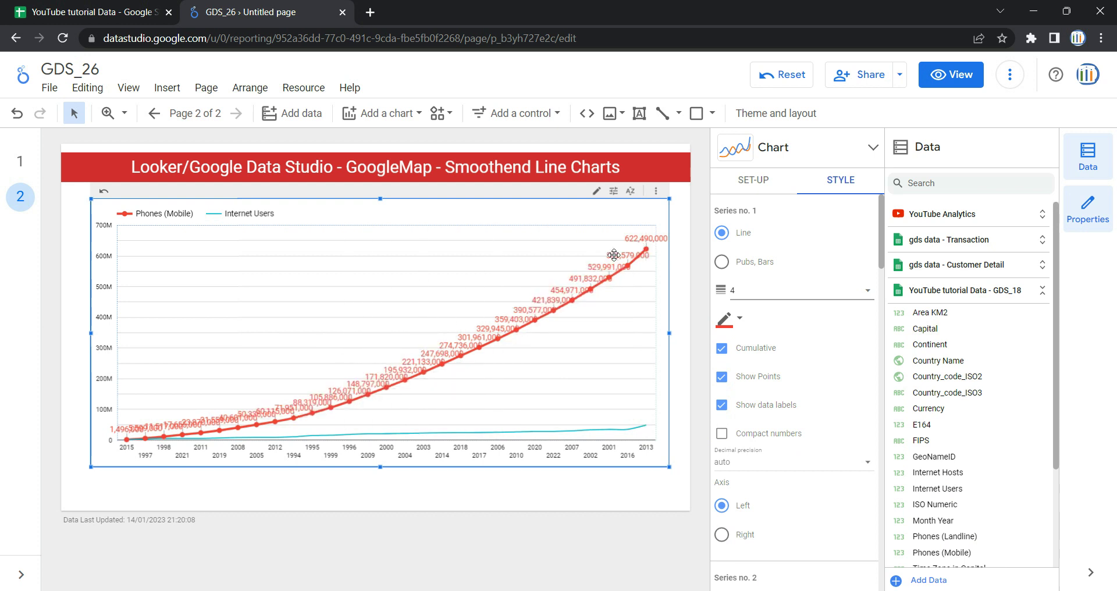
{"action": "left_click", "coordinate": [721, 405]}
- Plot the Phones (Mobile) series against the right axis
{"action": "scroll", "coordinate": [829, 443], "scroll_direction": "down", "scroll_amount": 1}
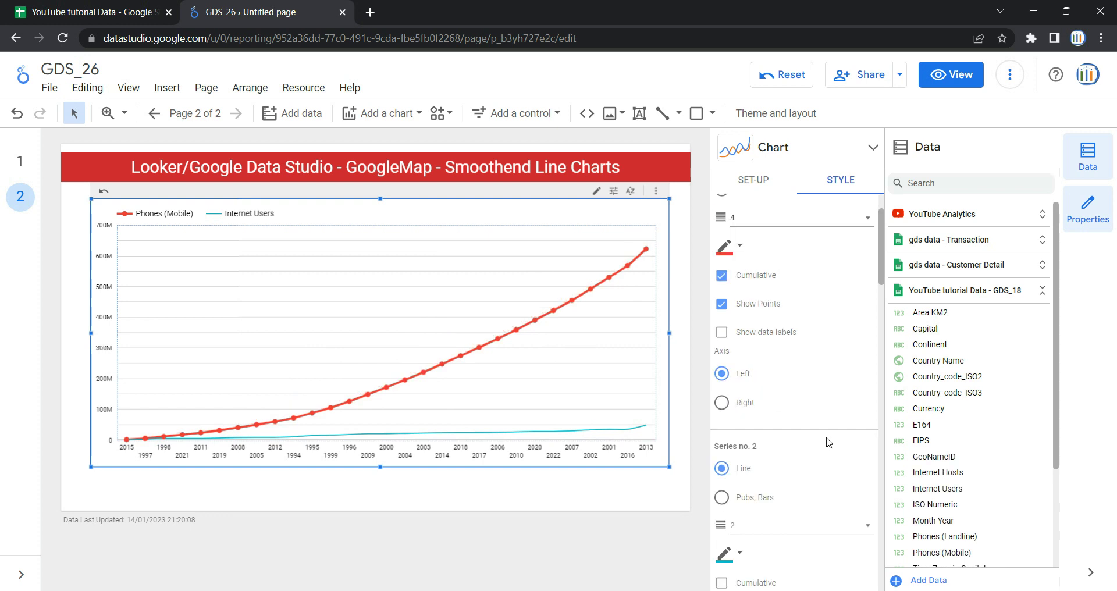
{"action": "scroll", "coordinate": [766, 332], "scroll_direction": "up", "scroll_amount": 1}
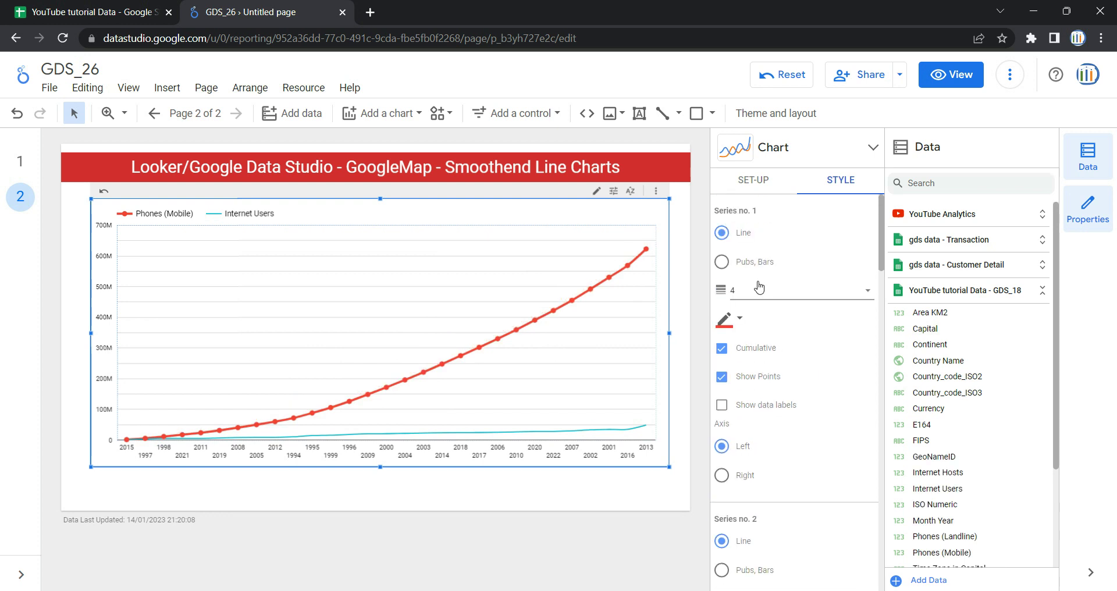
{"action": "scroll", "coordinate": [756, 413], "scroll_direction": "down", "scroll_amount": 1}
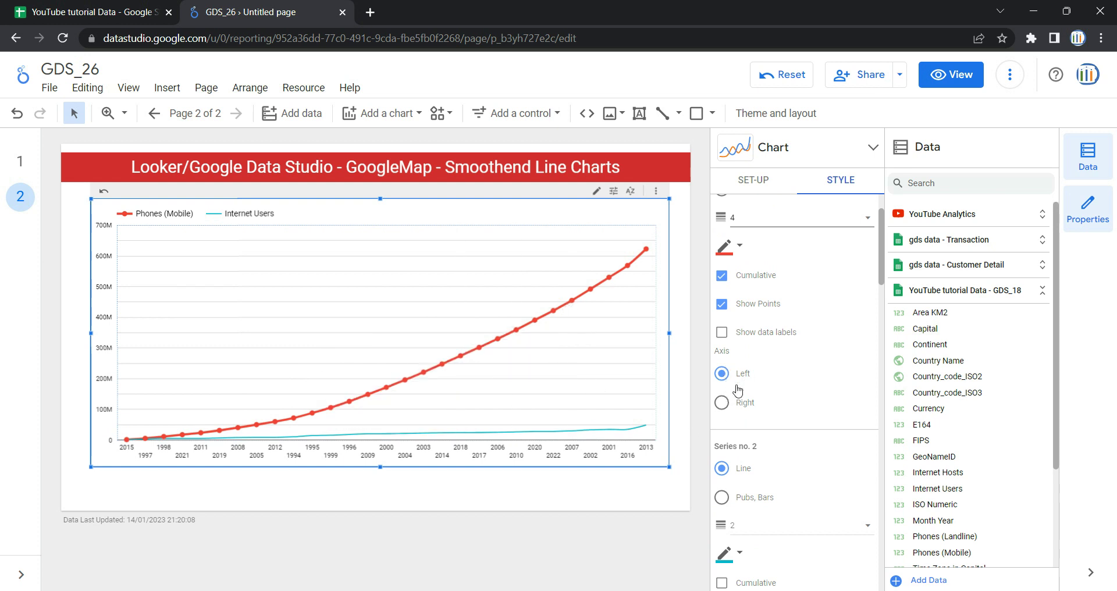
{"action": "left_click", "coordinate": [725, 404]}
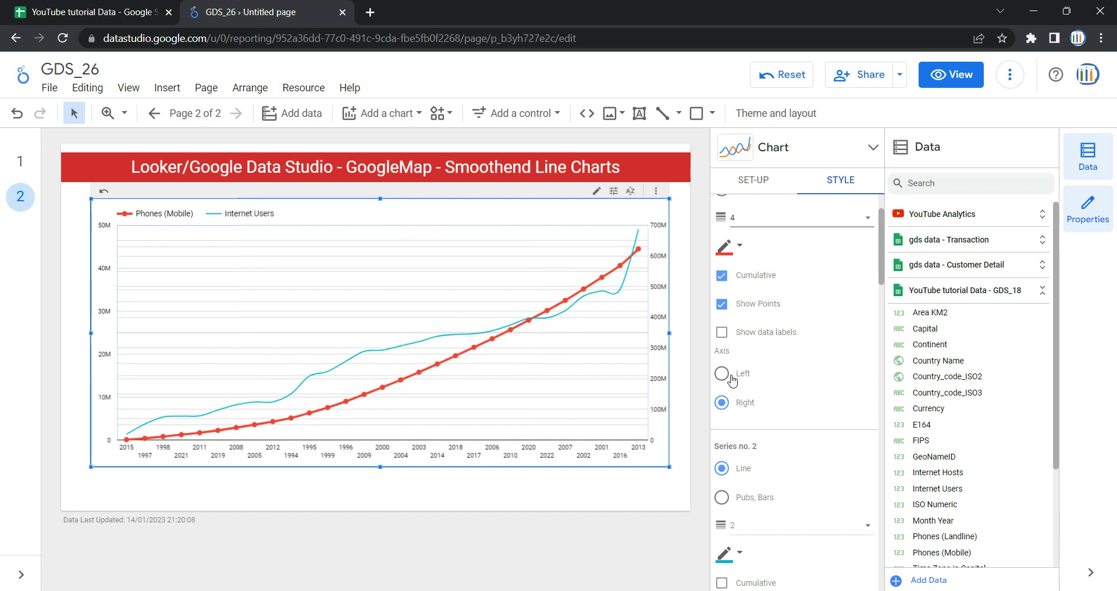
- Colour the line of series no. 2, Internet Users, black and make the series cumulative
{"action": "scroll", "coordinate": [798, 442], "scroll_direction": "down", "scroll_amount": 1}
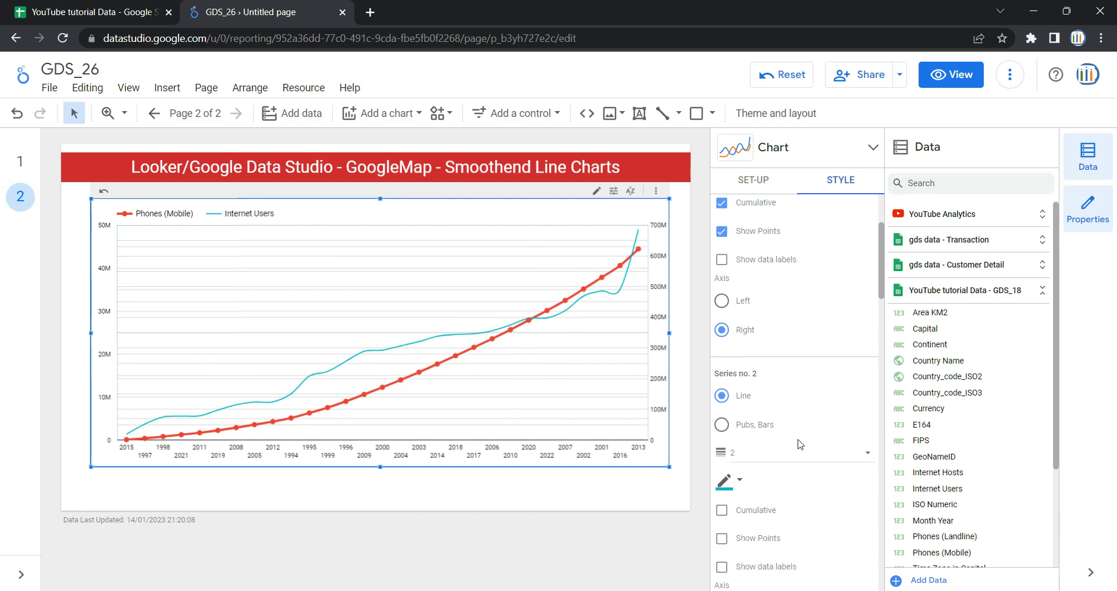
{"action": "scroll", "coordinate": [800, 445], "scroll_direction": "down", "scroll_amount": 2}
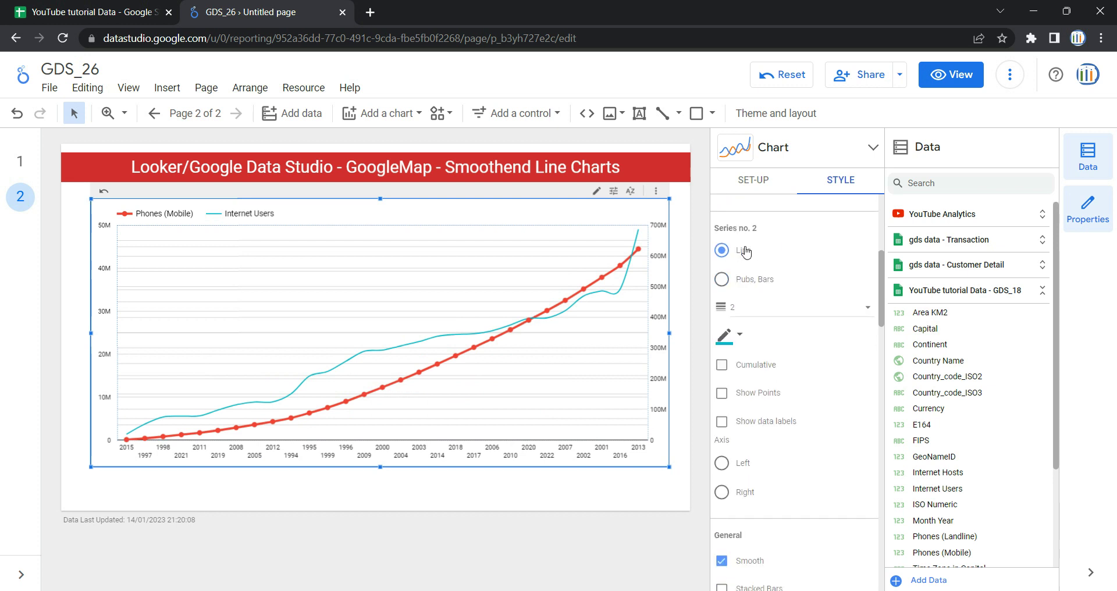
{"action": "left_click", "coordinate": [736, 342]}
{"action": "left_click", "coordinate": [767, 375]}
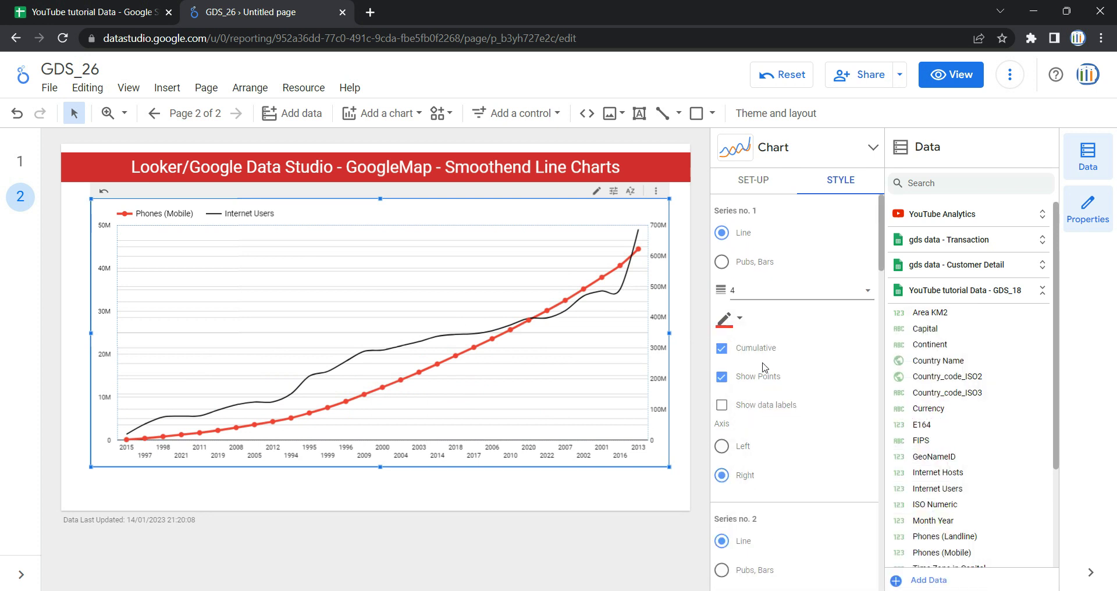
{"action": "scroll", "coordinate": [764, 368], "scroll_direction": "down", "scroll_amount": 3}
{"action": "scroll", "coordinate": [763, 367], "scroll_direction": "up", "scroll_amount": 3}
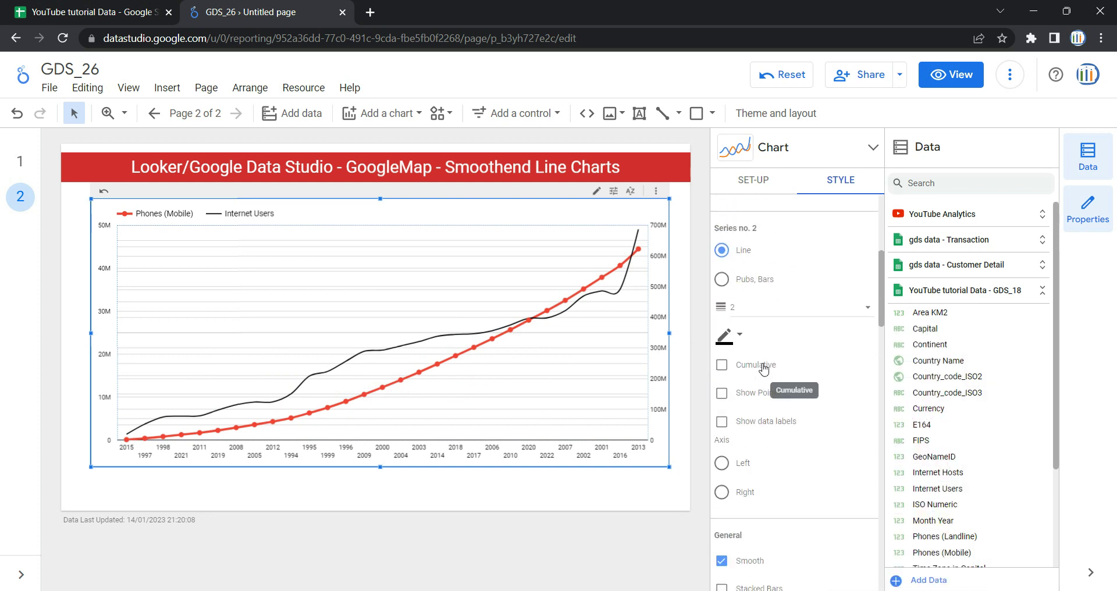
{"action": "left_click", "coordinate": [764, 369]}
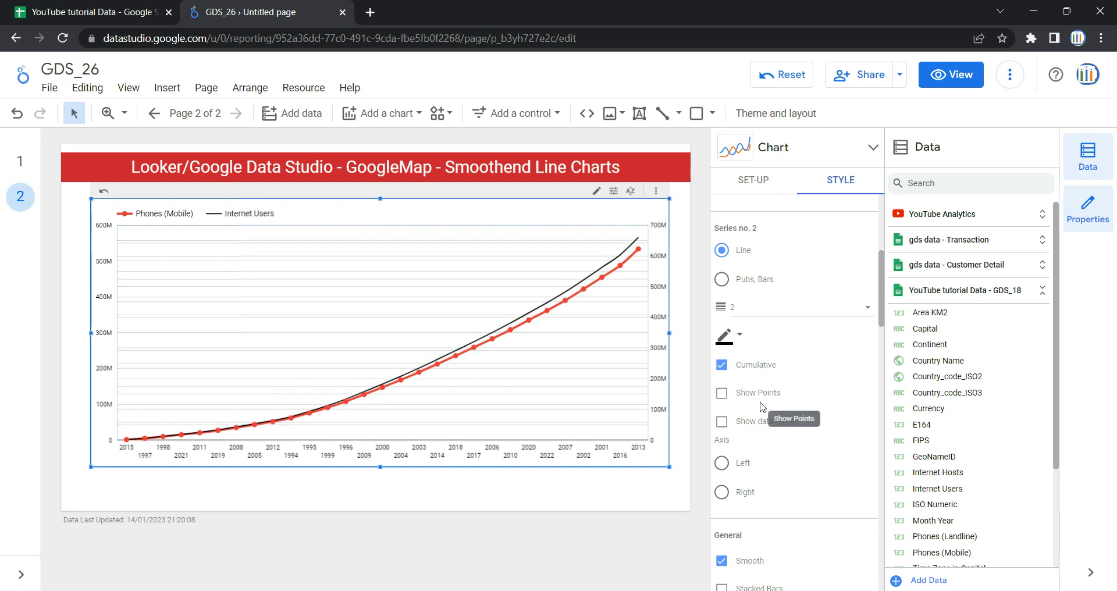
- Show points on the Internet Users series and plot both series against the left axis, trying the right axis for Internet Users
{"action": "scroll", "coordinate": [747, 390], "scroll_direction": "down", "scroll_amount": 1}
{"action": "left_click", "coordinate": [748, 326]}
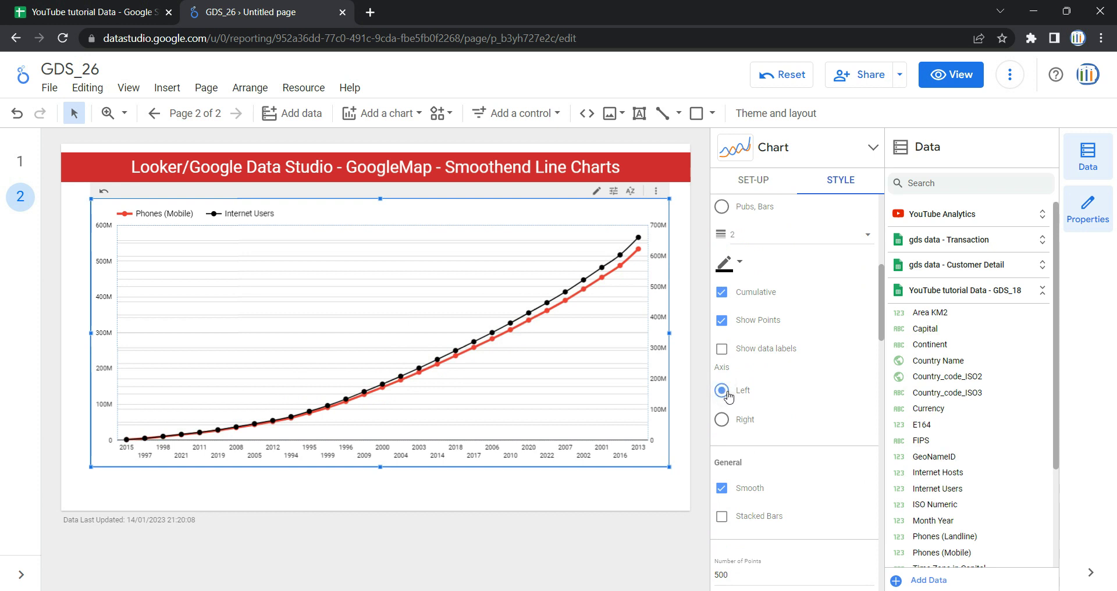
{"action": "left_click", "coordinate": [723, 420]}
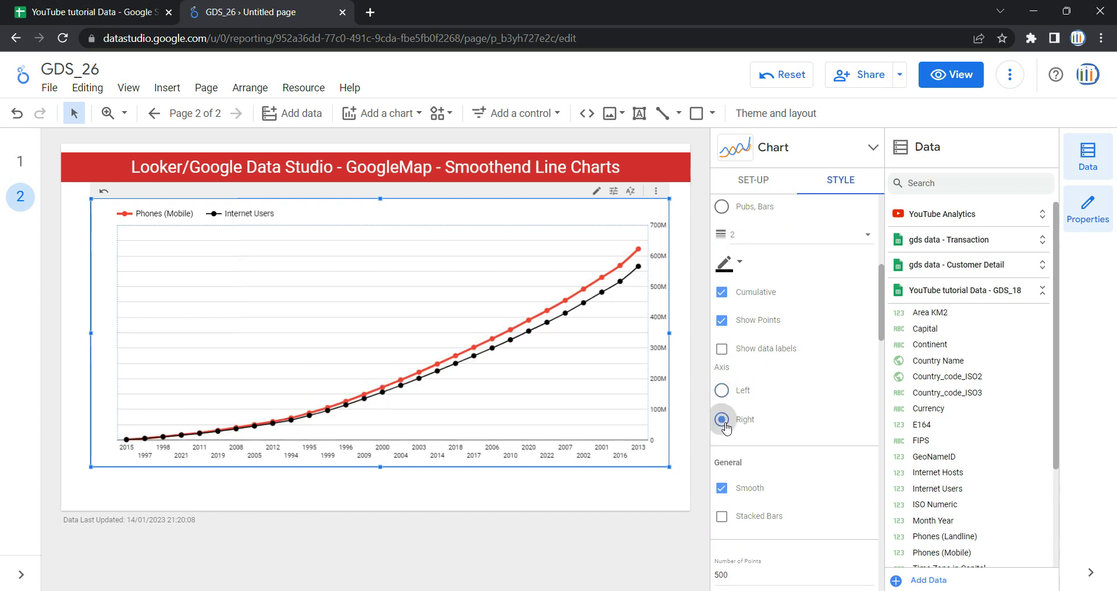
{"action": "left_click", "coordinate": [722, 391]}
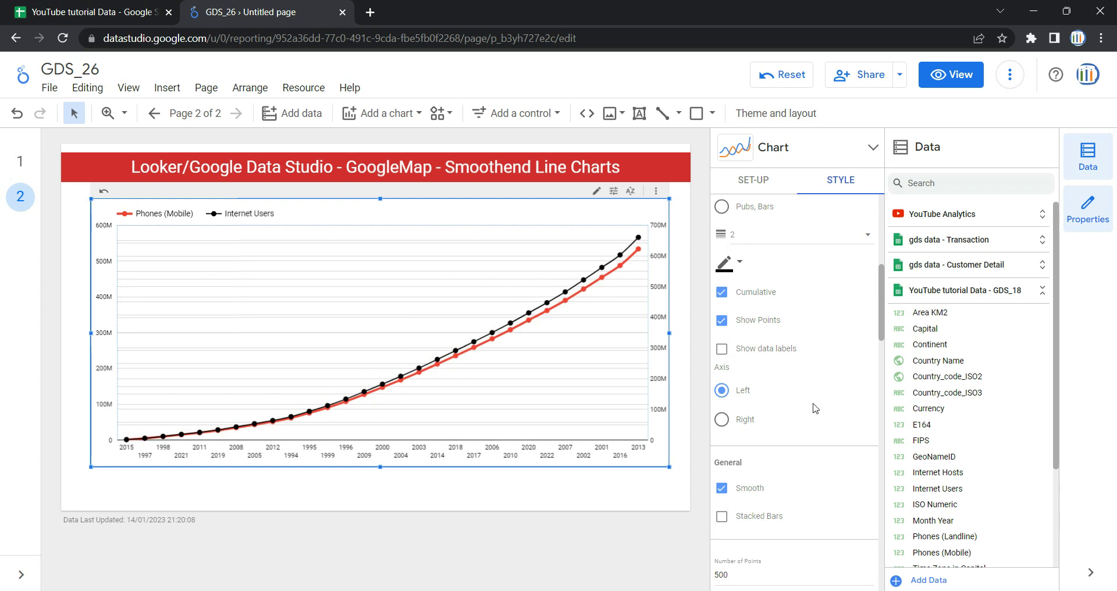
{"action": "scroll", "coordinate": [815, 408], "scroll_direction": "up", "scroll_amount": 4}
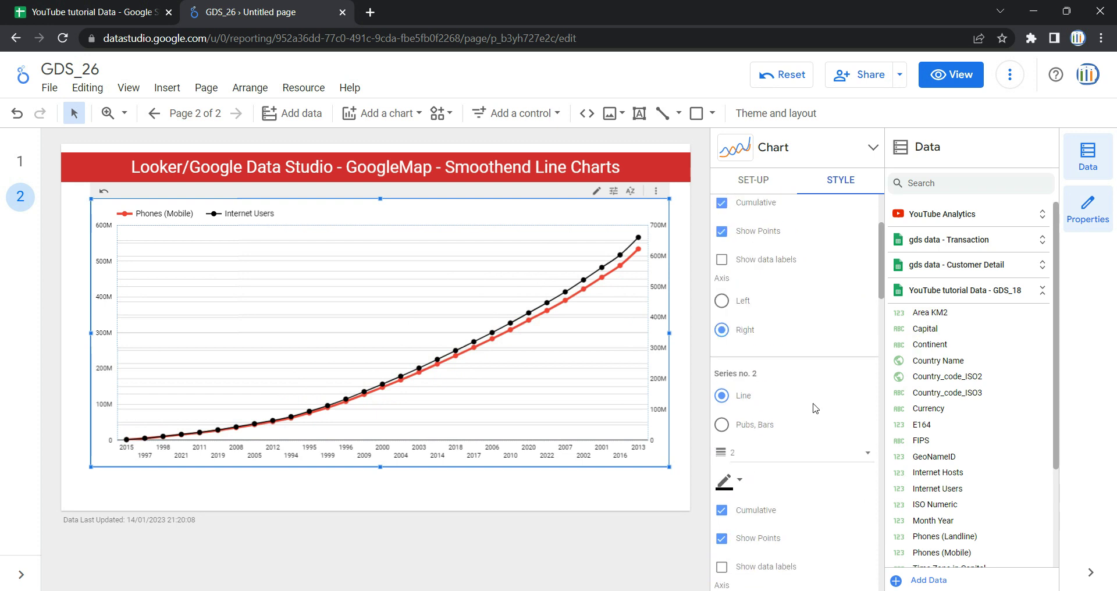
{"action": "left_click", "coordinate": [732, 307]}
- Turn off cumulative for both series and plot Internet Users against the right axis
{"action": "scroll", "coordinate": [766, 434], "scroll_direction": "down", "scroll_amount": 4}
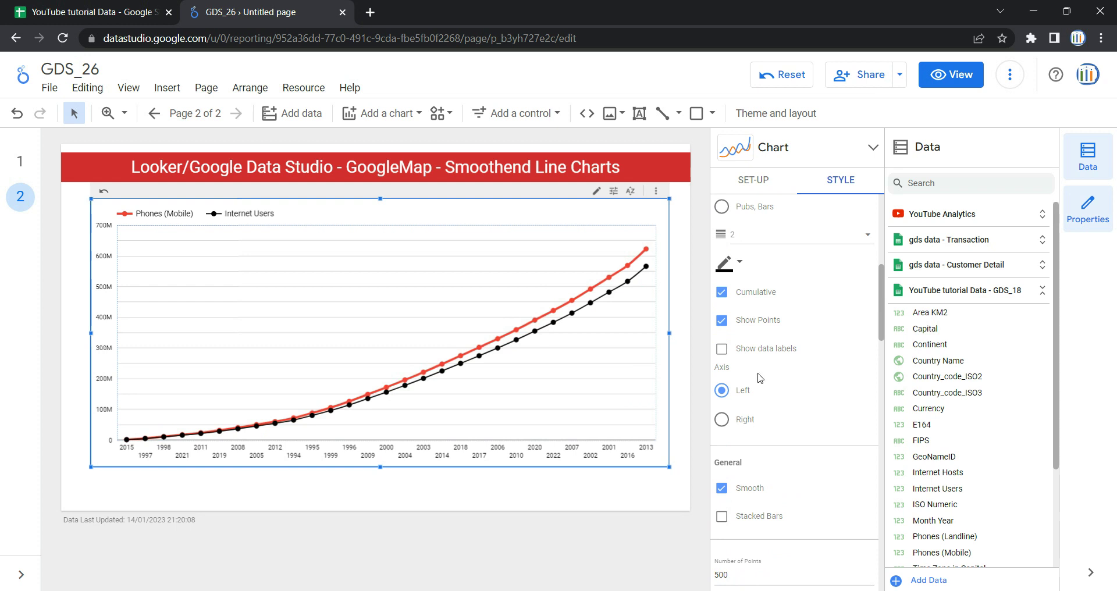
{"action": "left_click", "coordinate": [765, 298]}
{"action": "scroll", "coordinate": [806, 404], "scroll_direction": "up", "scroll_amount": 5}
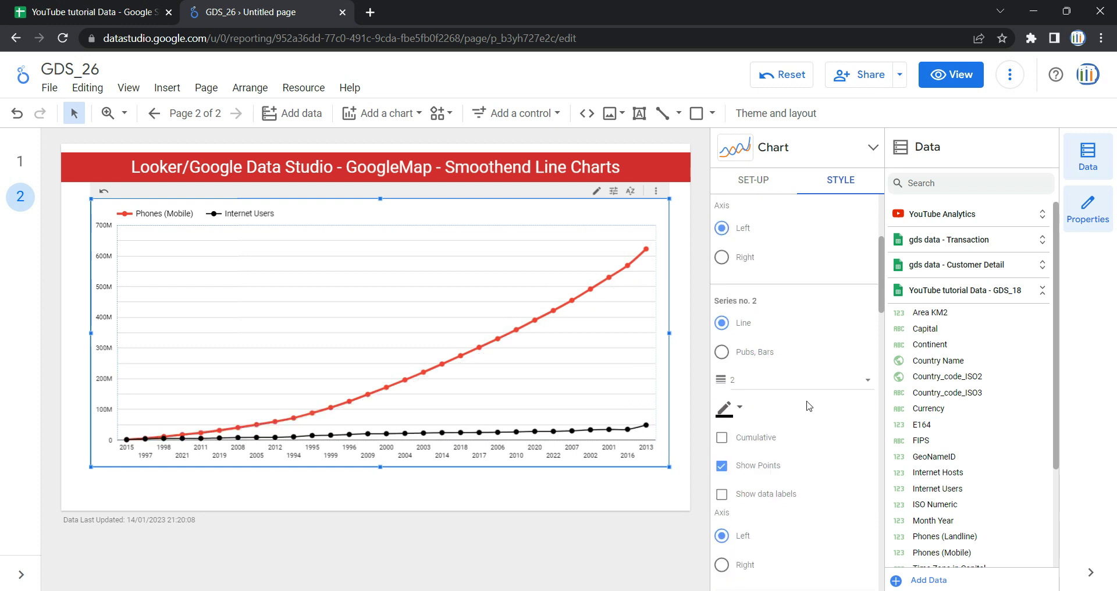
{"action": "left_click", "coordinate": [743, 278]}
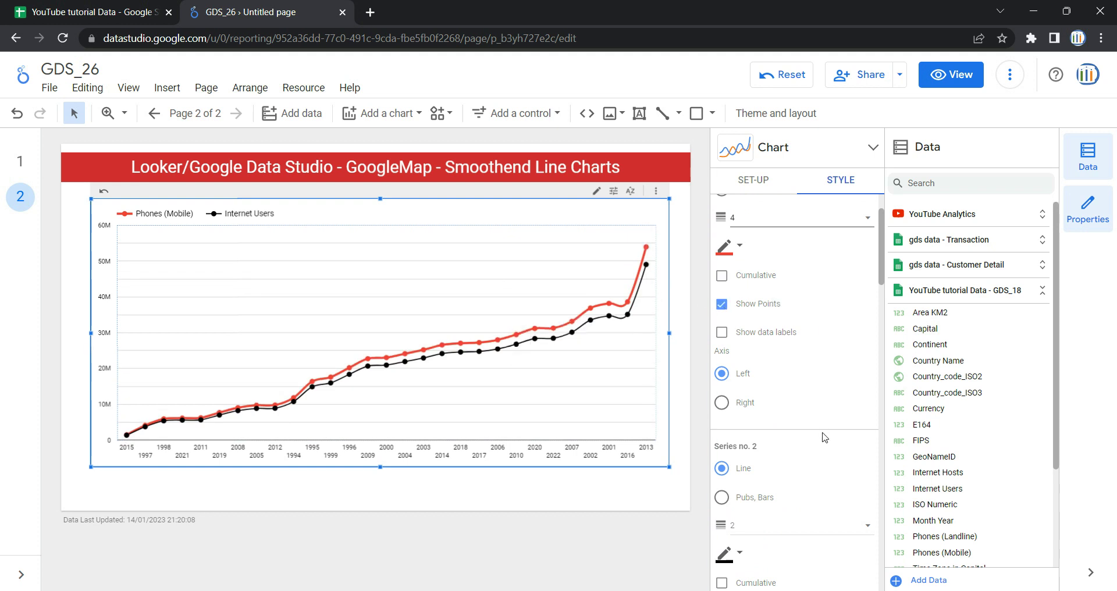
{"action": "left_click", "coordinate": [766, 407]}
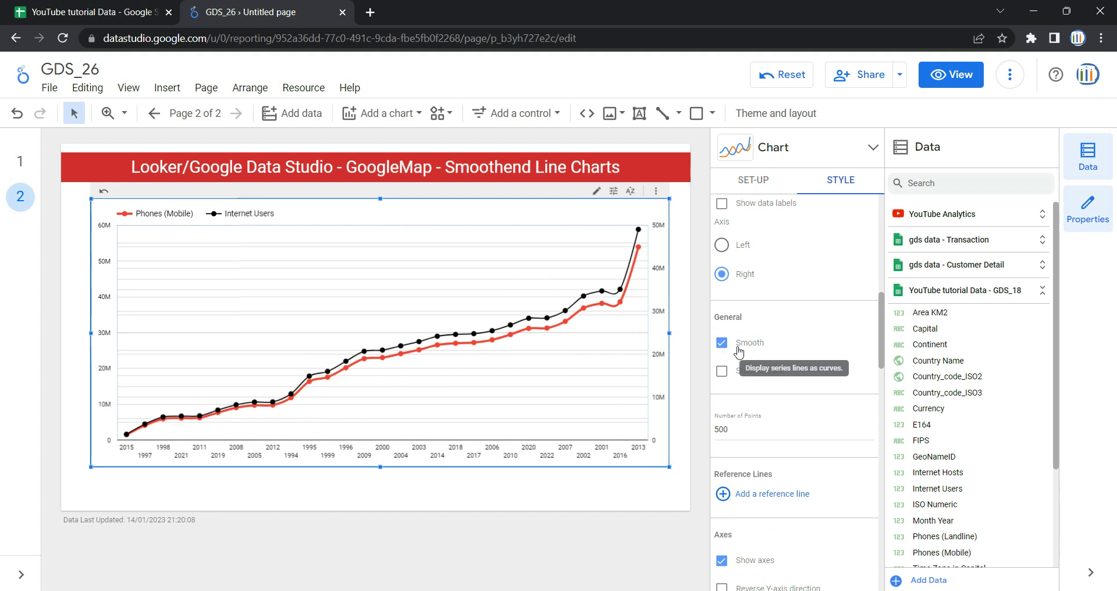
- Set the chart's number of points to 502
{"action": "scroll", "coordinate": [754, 352], "scroll_direction": "down", "scroll_amount": 3}
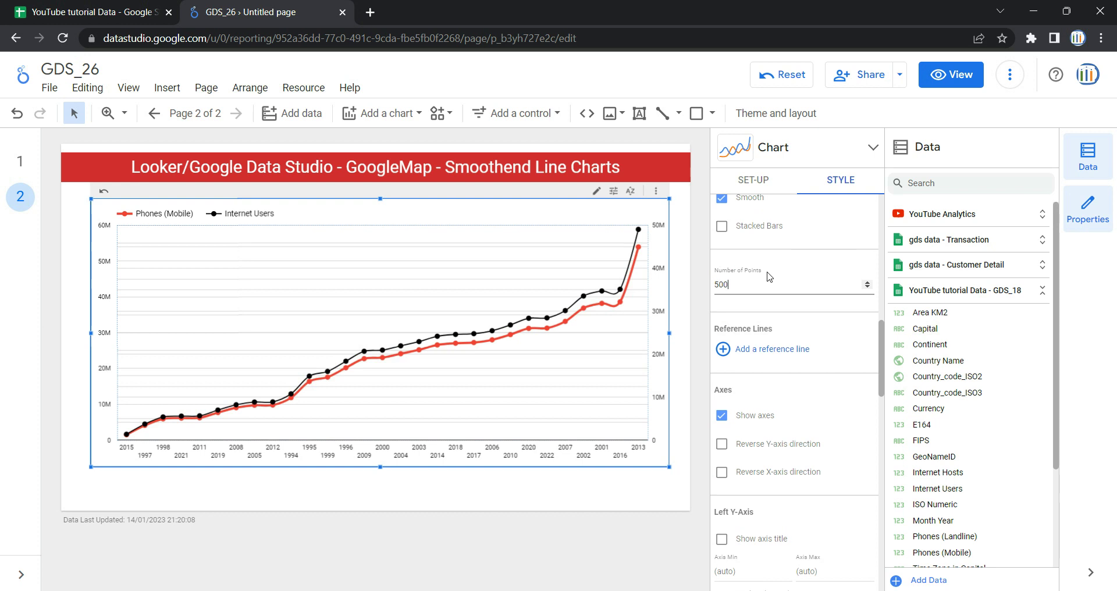
{"action": "left_click", "coordinate": [722, 273]}
{"action": "double_click", "coordinate": [868, 282]}
- Add a constant-value reference line to the chart, keep its line style dashed, and remove the reference line again
{"action": "scroll", "coordinate": [765, 334], "scroll_direction": "down", "scroll_amount": 1}
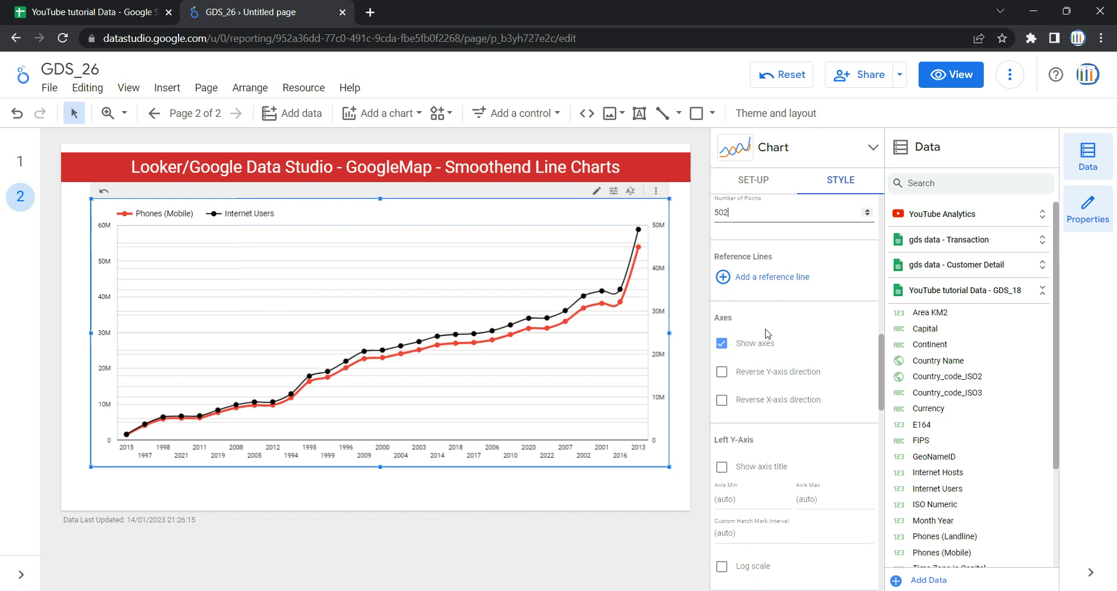
{"action": "left_click", "coordinate": [765, 282]}
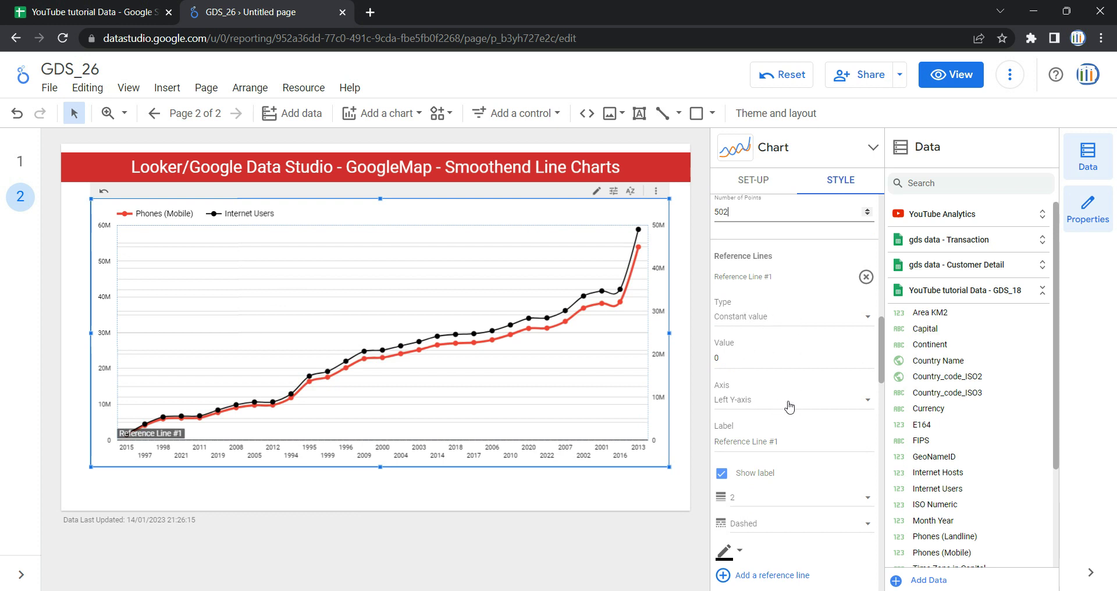
{"action": "scroll", "coordinate": [790, 407], "scroll_direction": "down", "scroll_amount": 1}
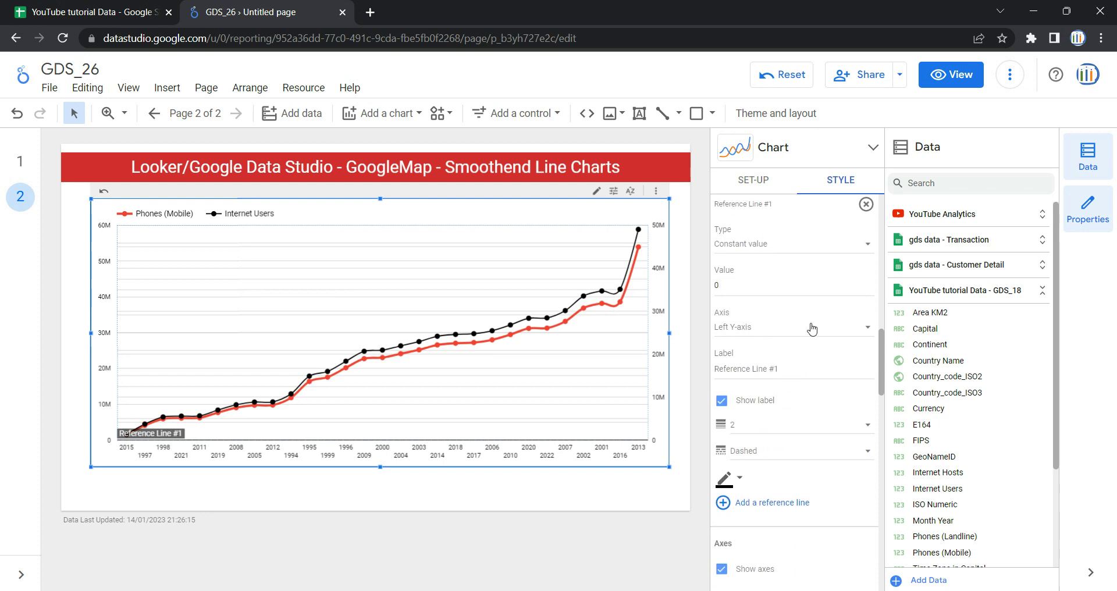
{"action": "scroll", "coordinate": [748, 355], "scroll_direction": "down", "scroll_amount": 1}
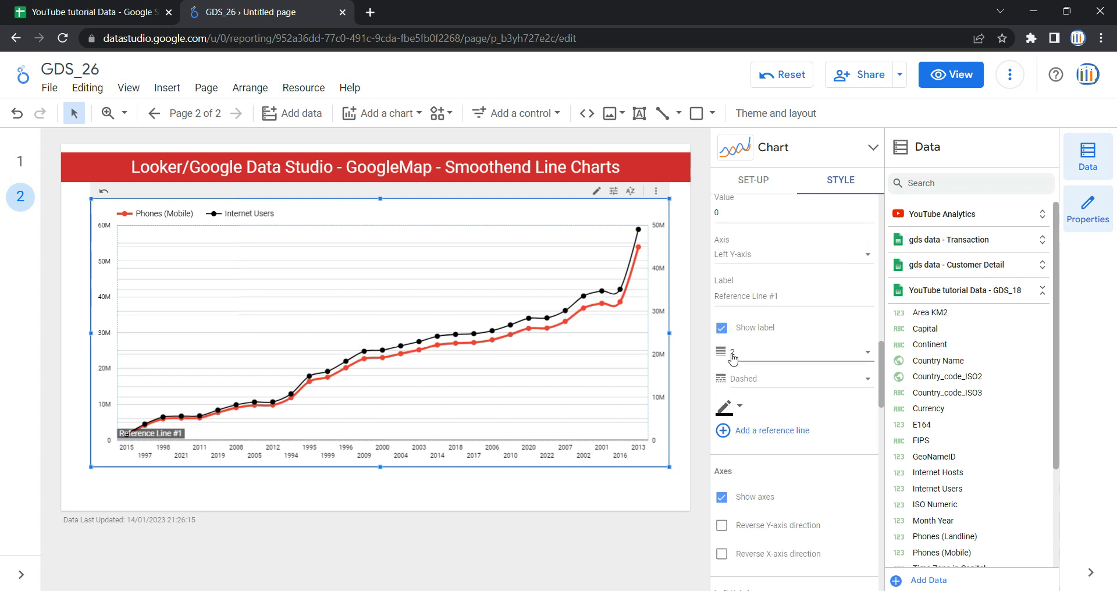
{"action": "left_click", "coordinate": [777, 385]}
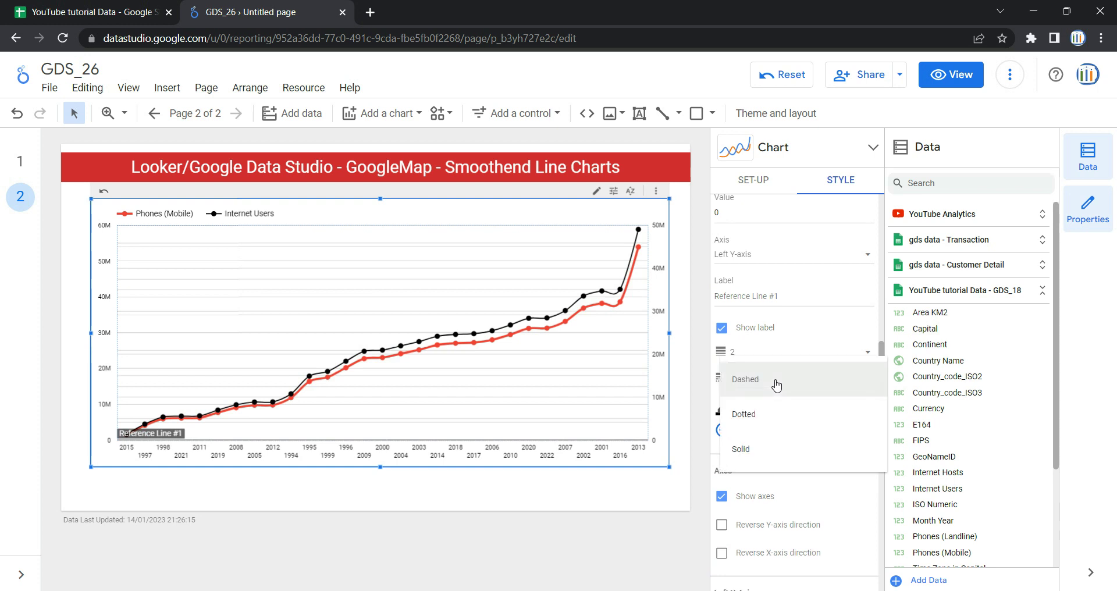
{"action": "left_click", "coordinate": [777, 385]}
{"action": "scroll", "coordinate": [797, 369], "scroll_direction": "up", "scroll_amount": 4}
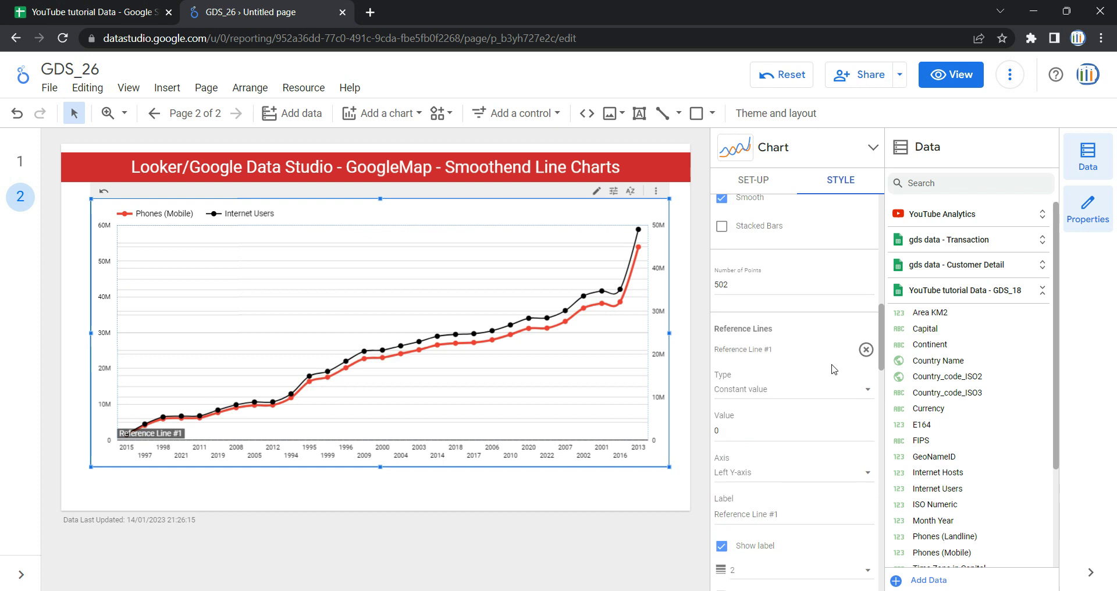
{"action": "left_click", "coordinate": [866, 350]}
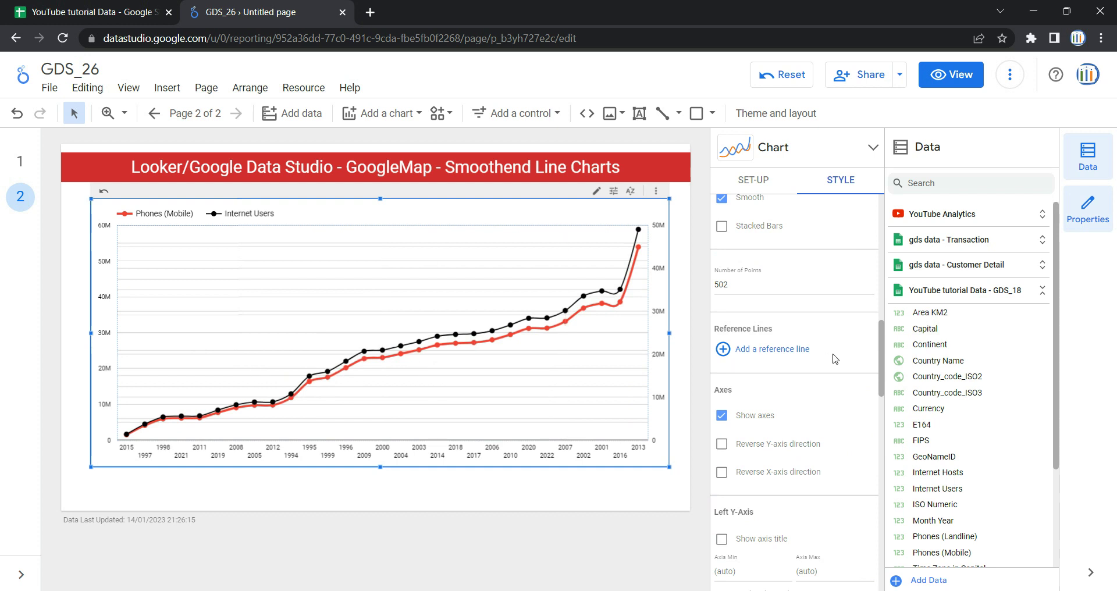
- Try reversing the Y-axis and X-axis directions and hiding the axes, restoring each option
{"action": "scroll", "coordinate": [832, 358], "scroll_direction": "down", "scroll_amount": 3}
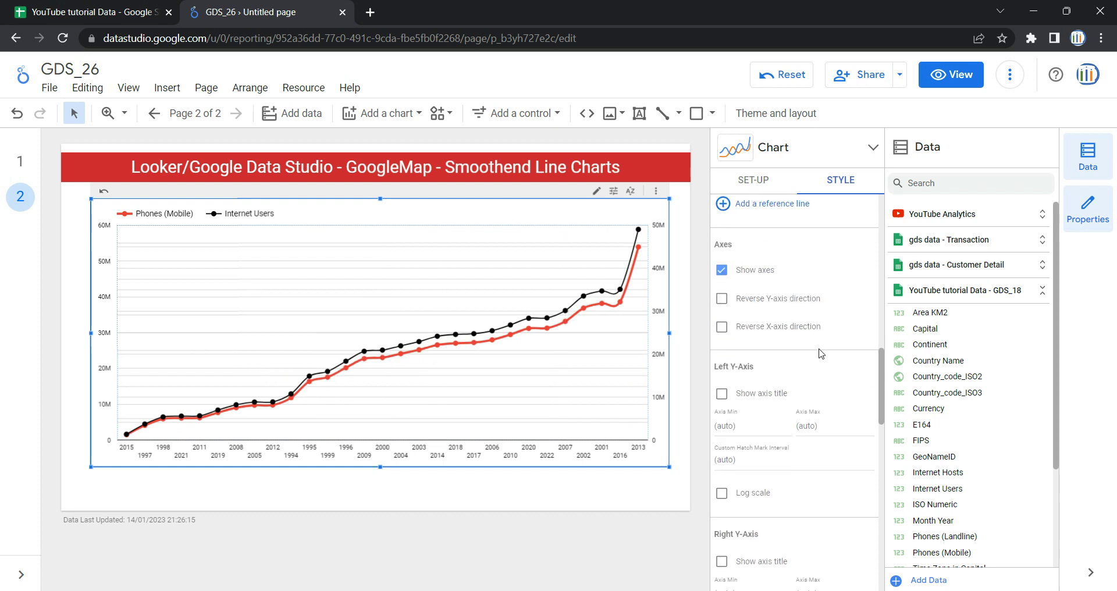
{"action": "left_click", "coordinate": [755, 299]}
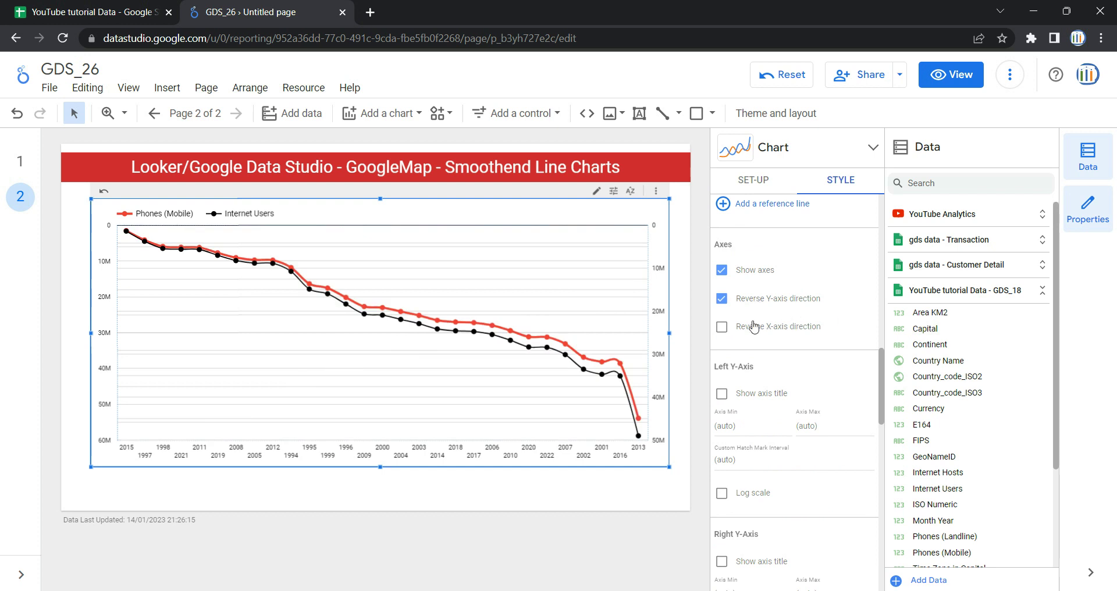
{"action": "left_click", "coordinate": [750, 300]}
{"action": "left_click", "coordinate": [746, 303]}
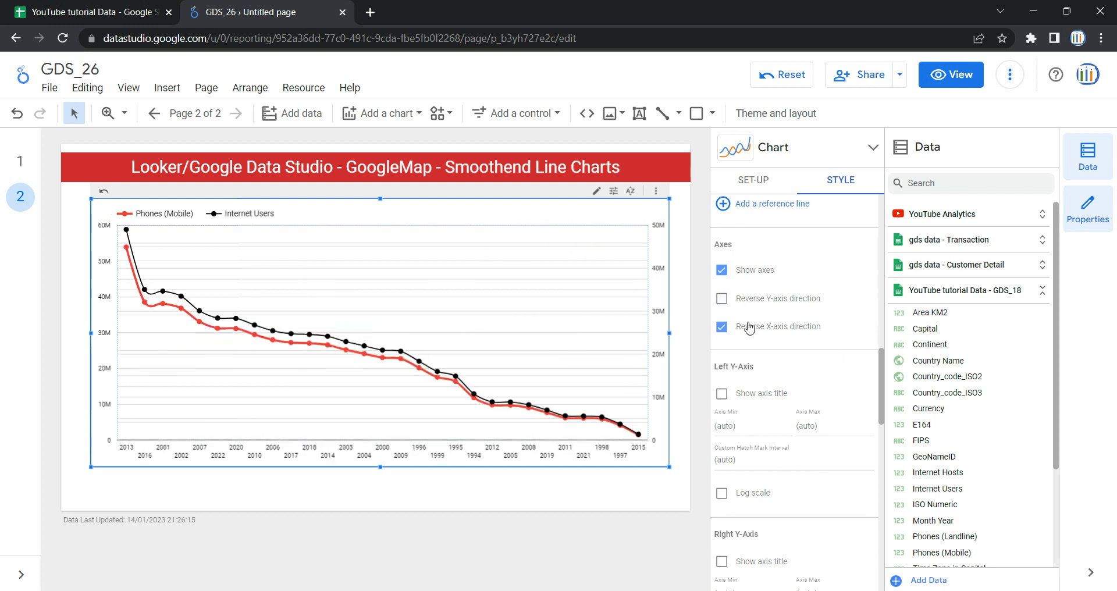
{"action": "left_click", "coordinate": [748, 300]}
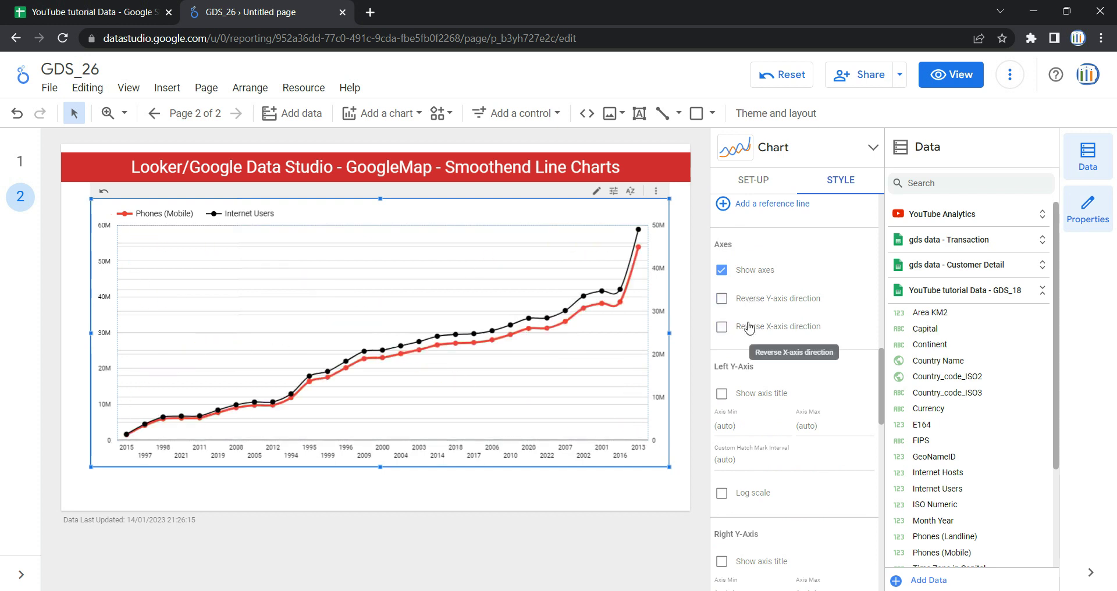
{"action": "left_click", "coordinate": [722, 272]}
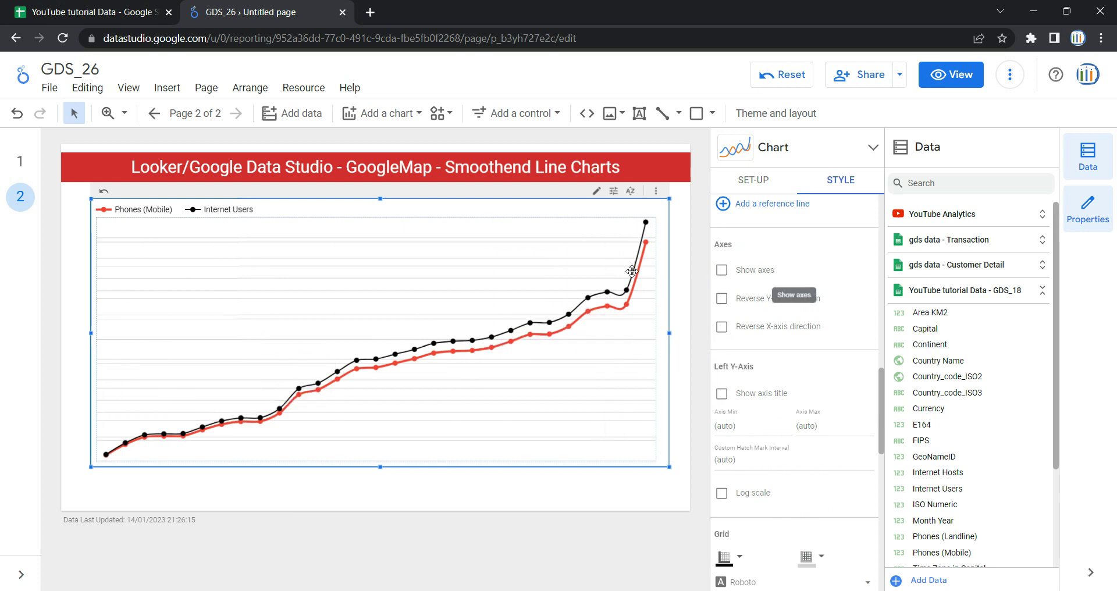
{"action": "left_click", "coordinate": [723, 272]}
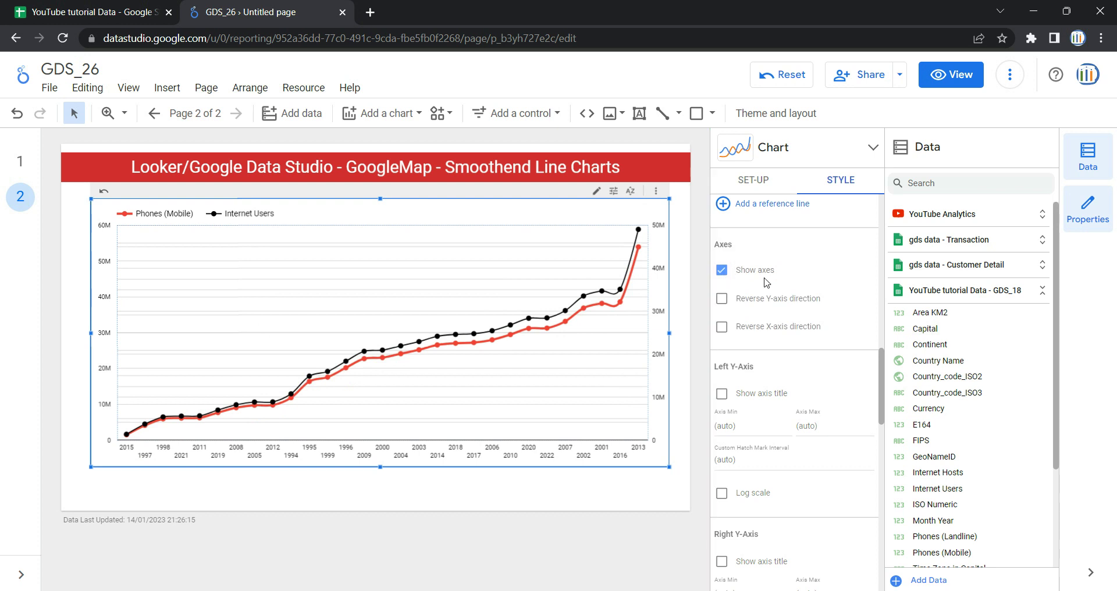
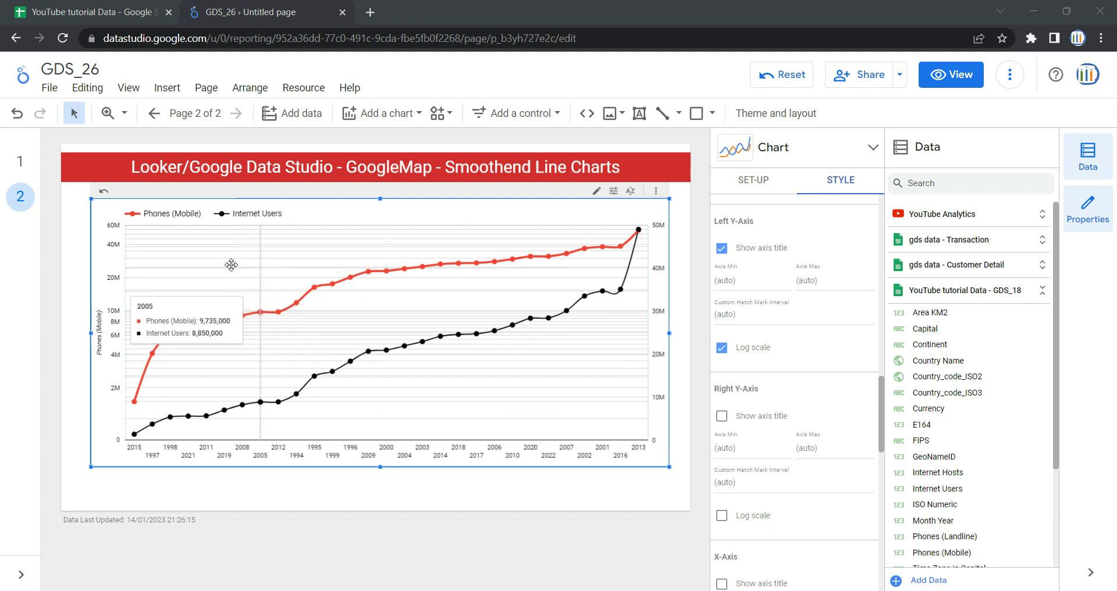
- Turn on the axis title and log scale for the right Y-axis, and show the X-axis title
{"action": "scroll", "coordinate": [769, 419], "scroll_direction": "down", "scroll_amount": 1}
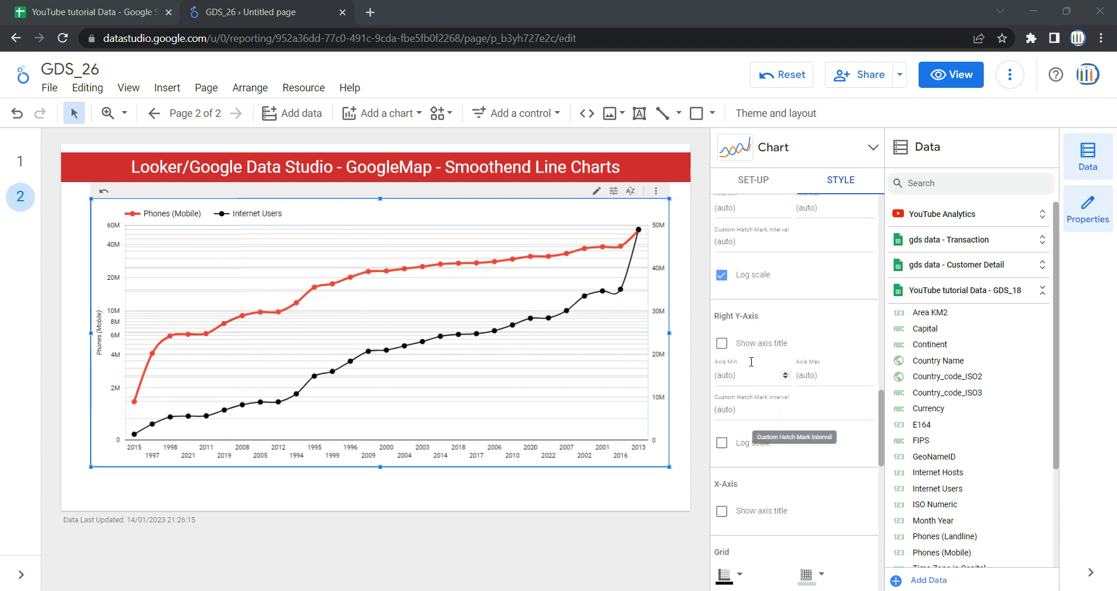
{"action": "left_click", "coordinate": [755, 346]}
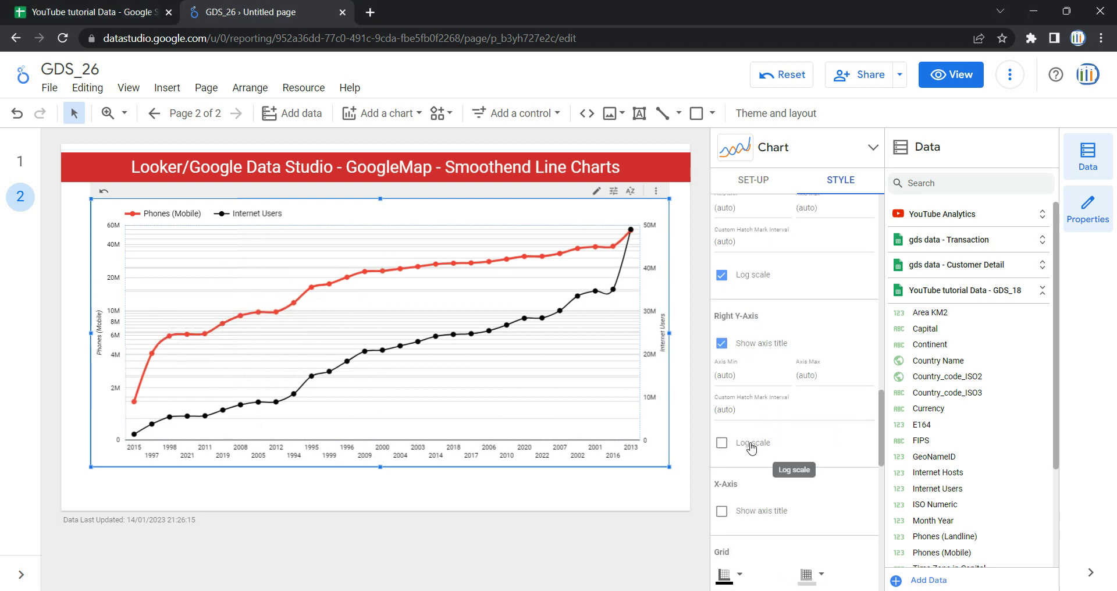
{"action": "left_click", "coordinate": [751, 444]}
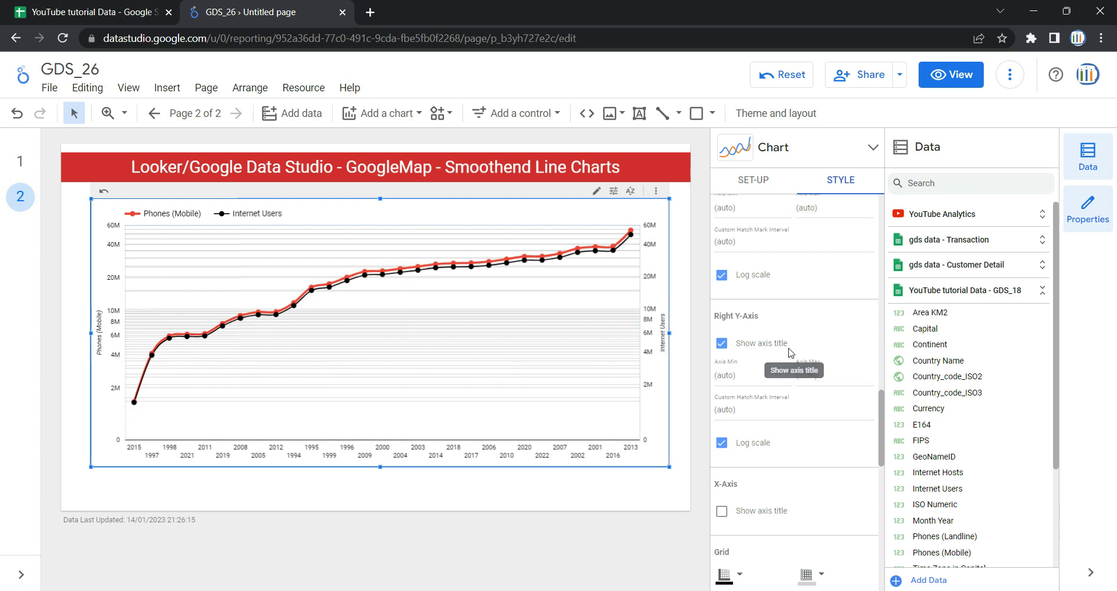
{"action": "scroll", "coordinate": [790, 352], "scroll_direction": "down", "scroll_amount": 4}
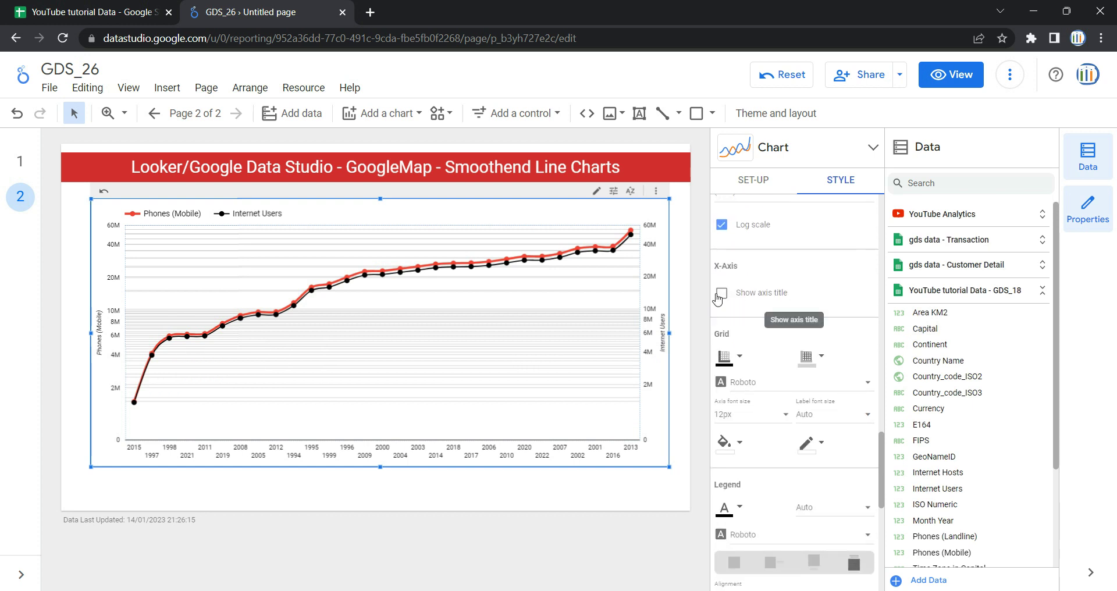
{"action": "left_click", "coordinate": [722, 293]}
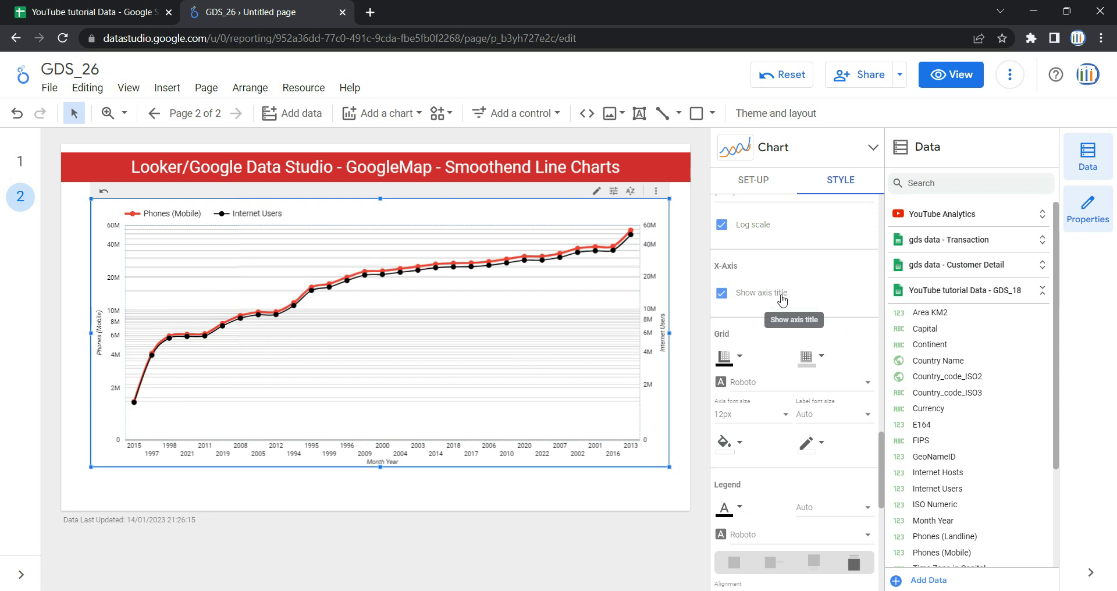
- Try a transparent grid colour on the chart and reset it to the default
{"action": "scroll", "coordinate": [774, 326], "scroll_direction": "down", "scroll_amount": 1}
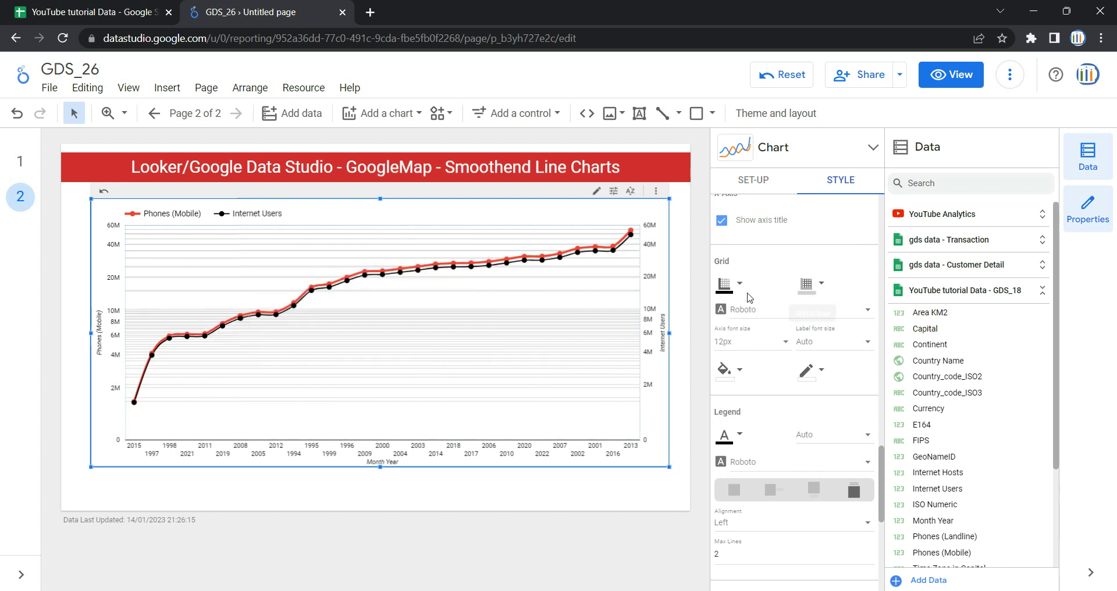
{"action": "left_click", "coordinate": [822, 286]}
{"action": "left_click", "coordinate": [946, 310]}
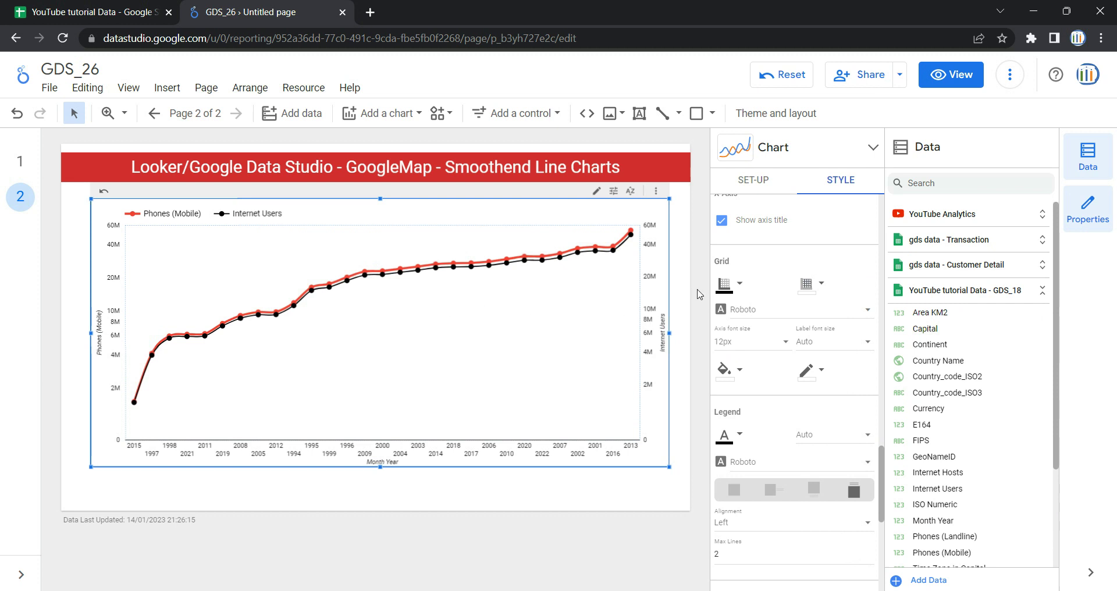
{"action": "left_click", "coordinate": [816, 295]}
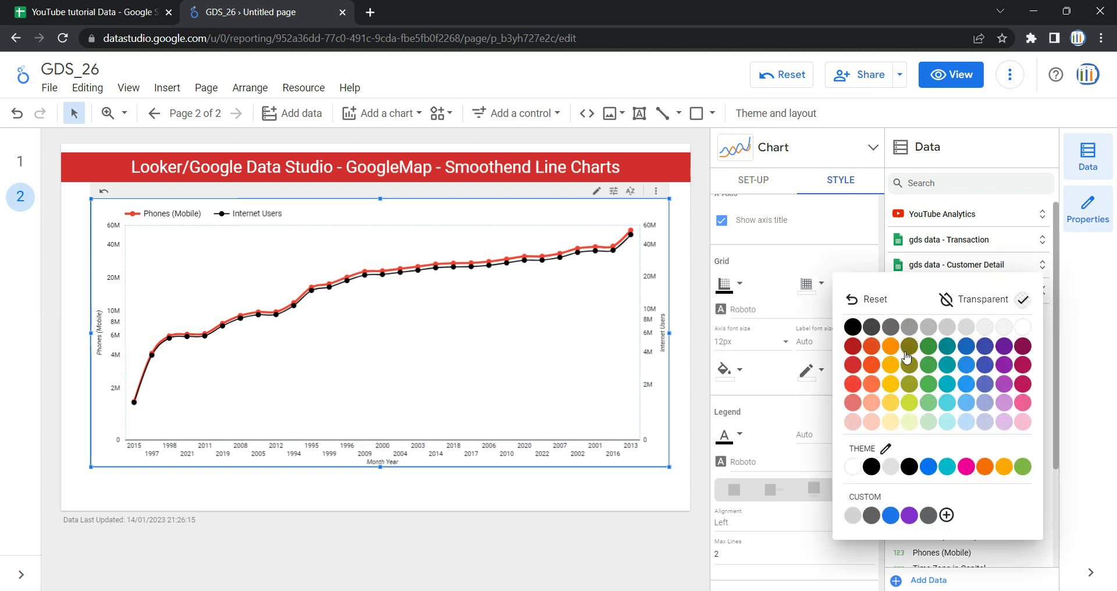
{"action": "left_click", "coordinate": [863, 305]}
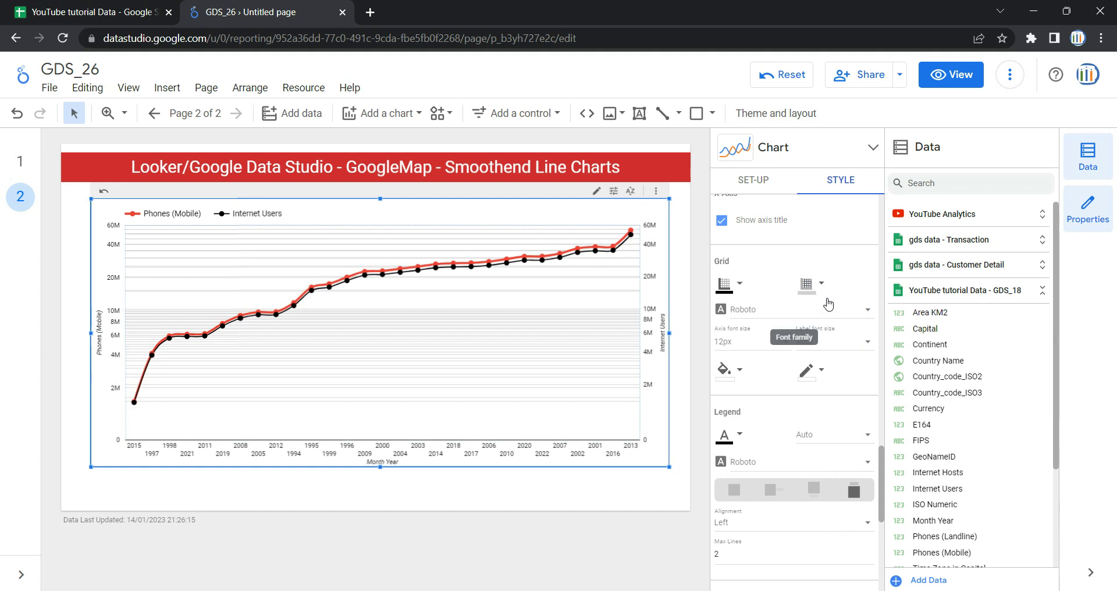
- Colour the chart's grid lines yellow
{"action": "left_click", "coordinate": [810, 285]}
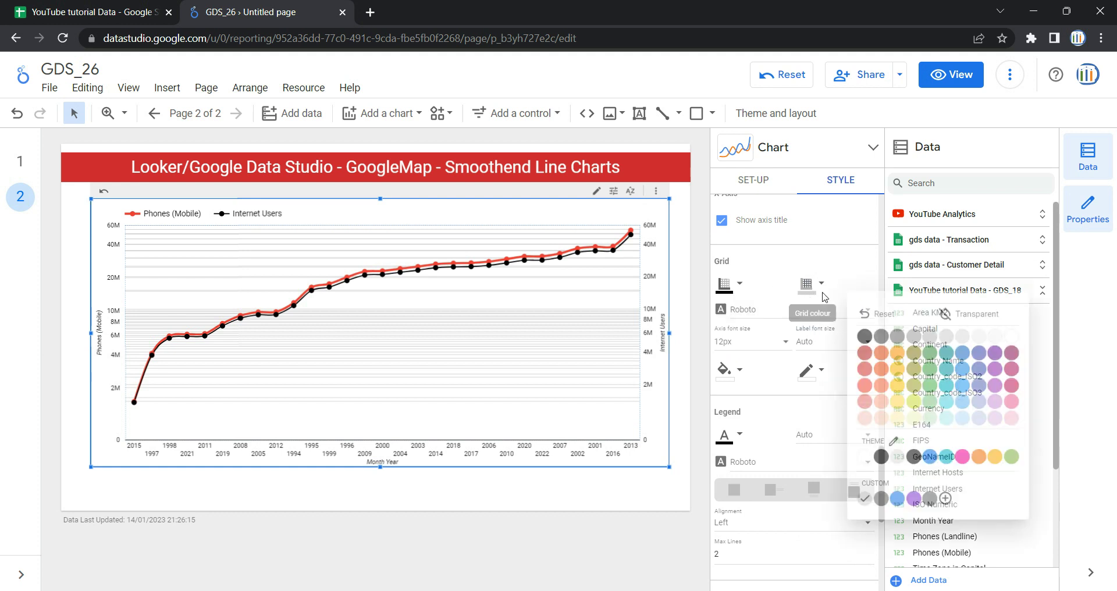
{"action": "left_click", "coordinate": [890, 382]}
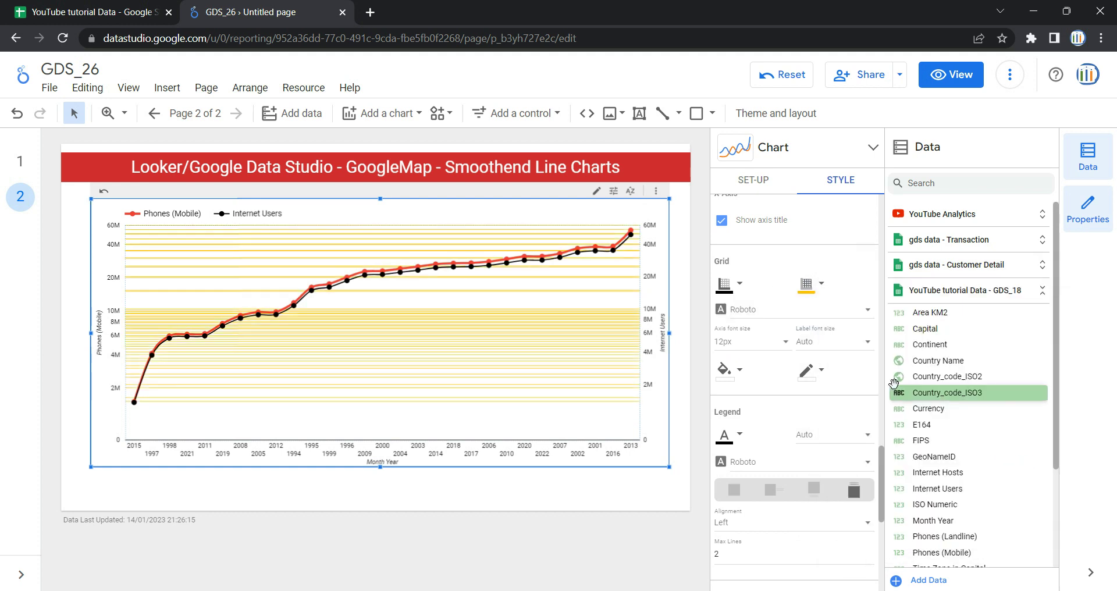
- Try yellow as the chart's axis colour and restore it to black
{"action": "left_click", "coordinate": [737, 288]}
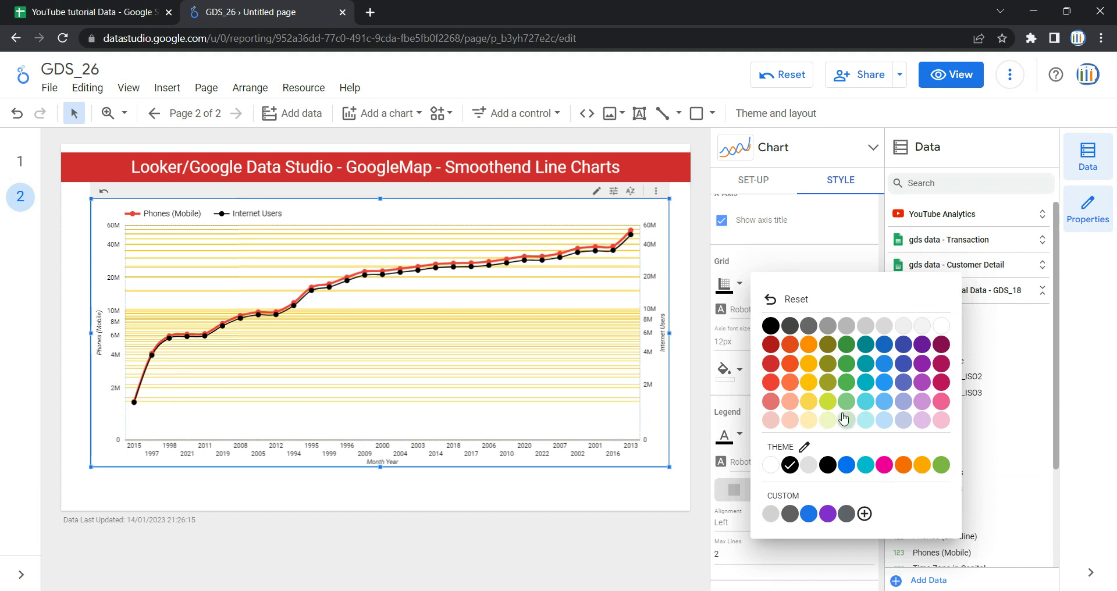
{"action": "left_click", "coordinate": [810, 384]}
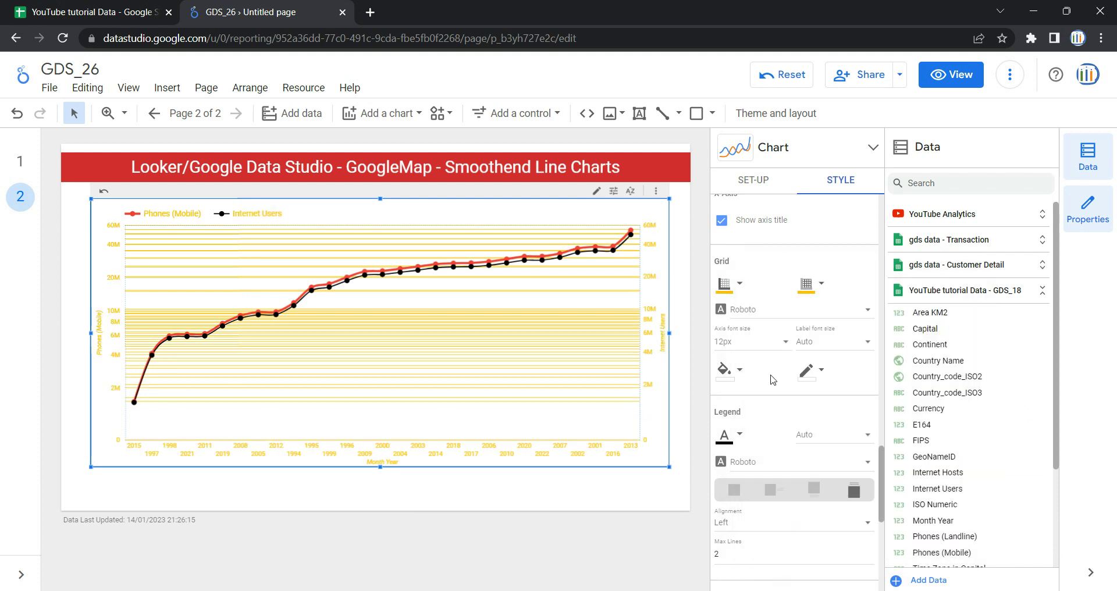
{"action": "left_click", "coordinate": [734, 291]}
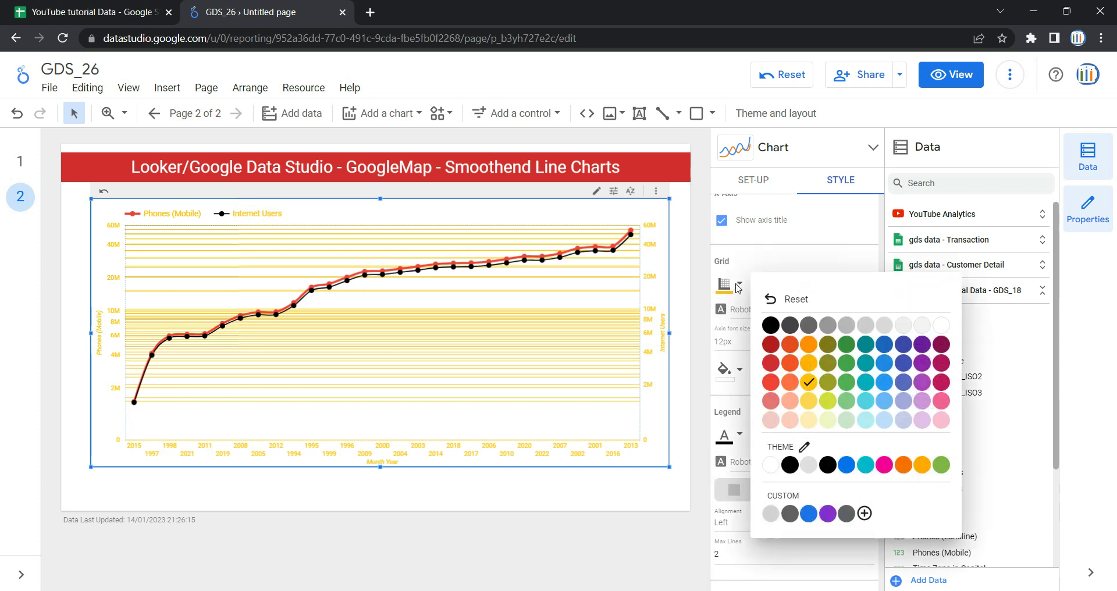
{"action": "left_click", "coordinate": [776, 326]}
- Make the chart's grid lines transparent
{"action": "left_click", "coordinate": [813, 291]}
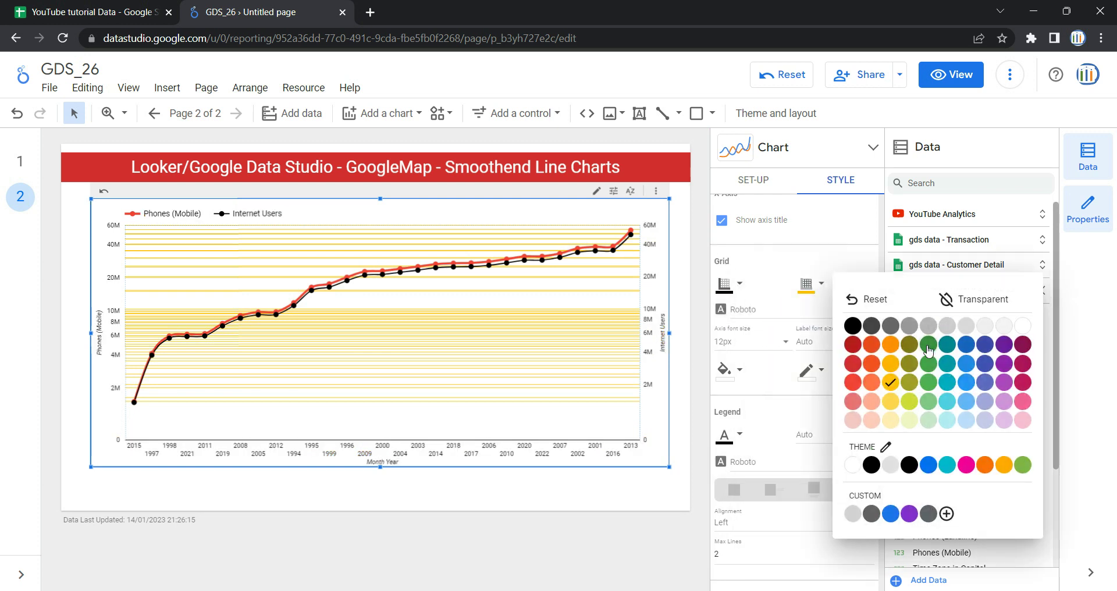
{"action": "left_click", "coordinate": [968, 299]}
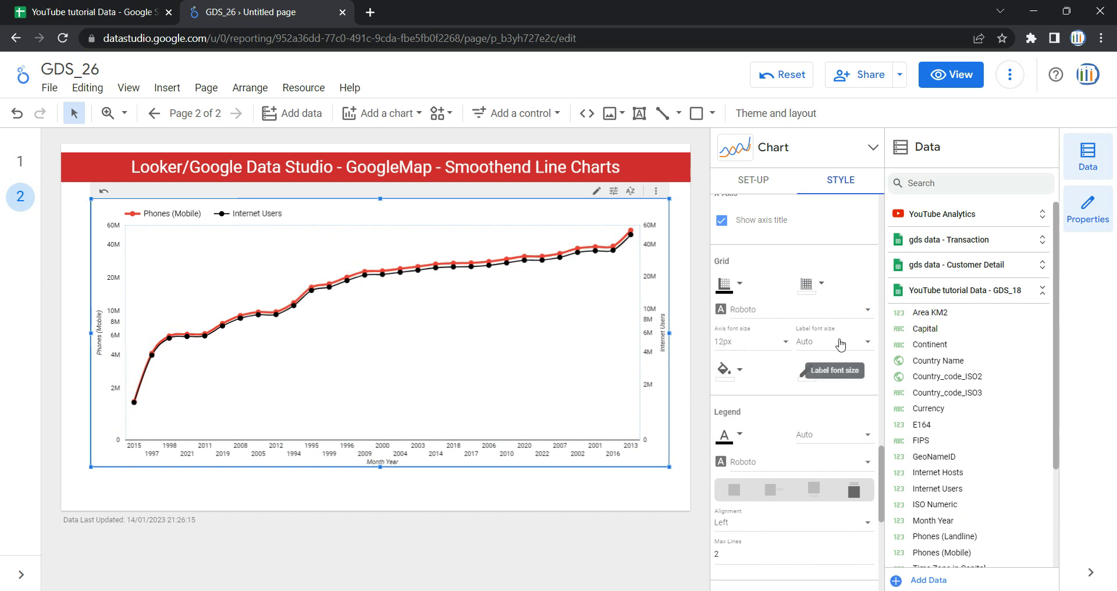
{"action": "left_click", "coordinate": [738, 378]}
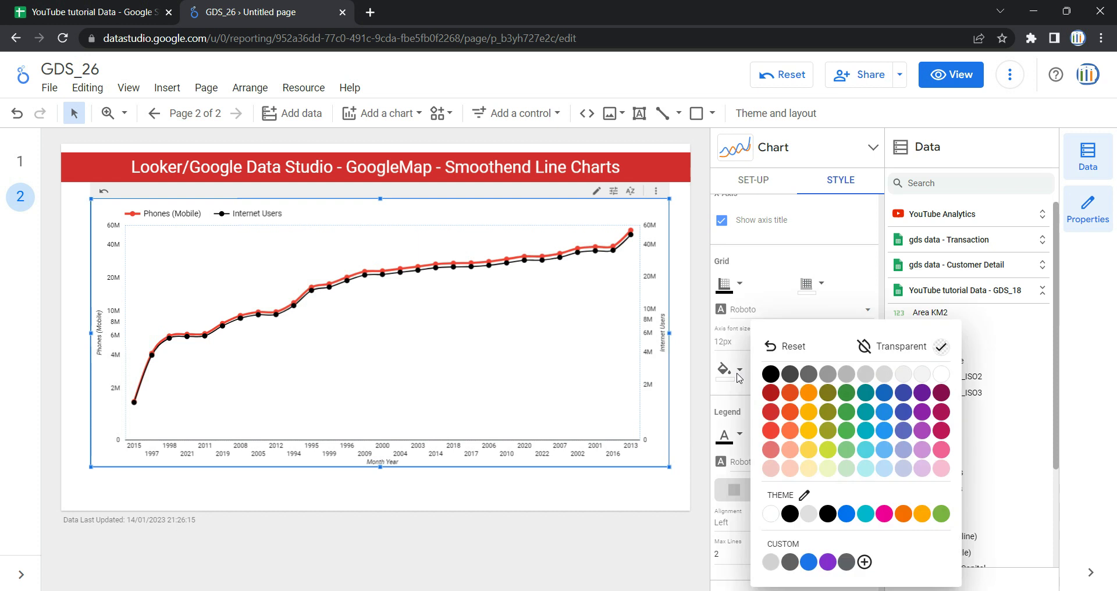
{"action": "left_click", "coordinate": [742, 273]}
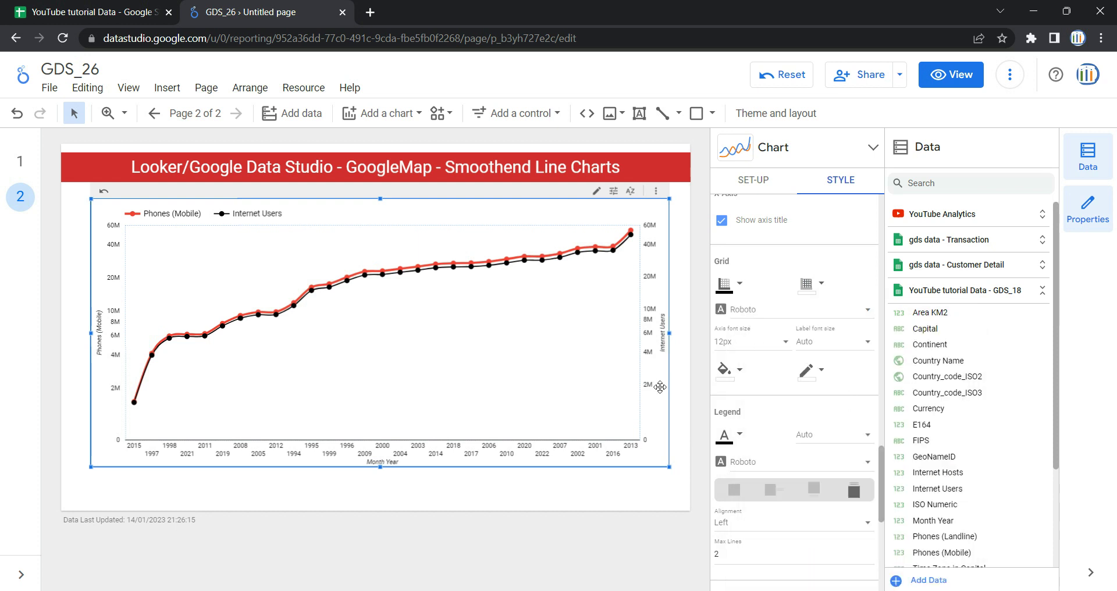
- Give the plot area inside the axes a blue border and a yellow background
{"action": "left_click", "coordinate": [809, 379]}
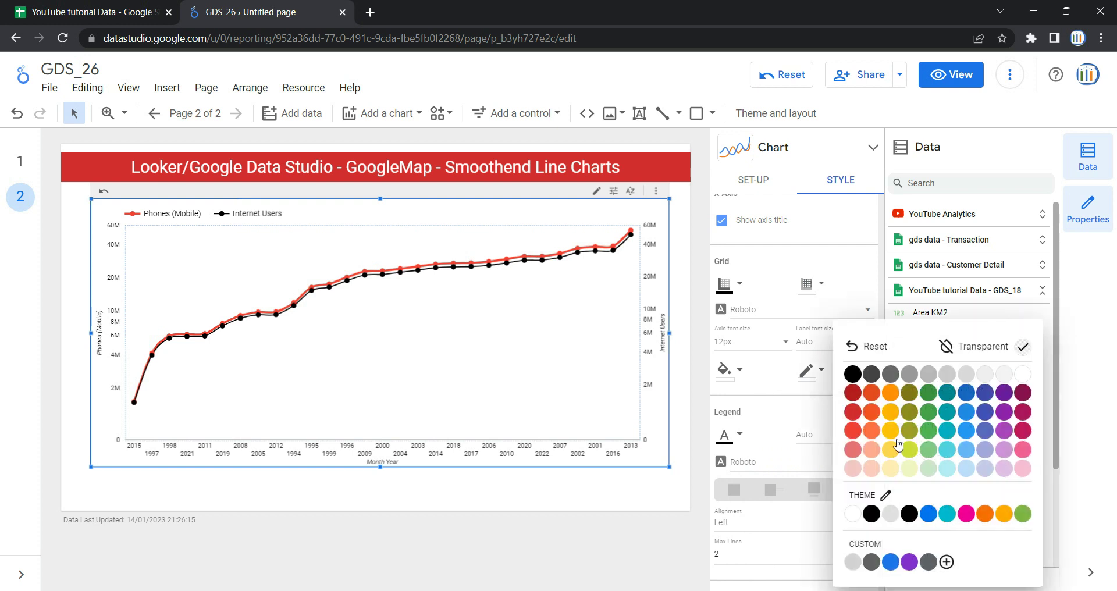
{"action": "left_click", "coordinate": [967, 411]}
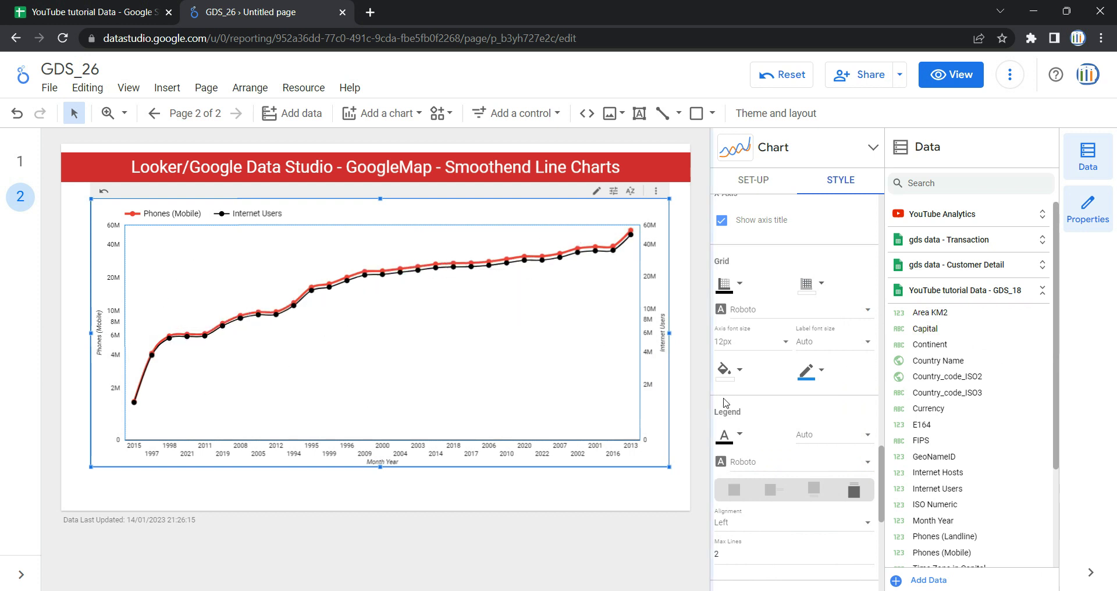
{"action": "left_click", "coordinate": [738, 382]}
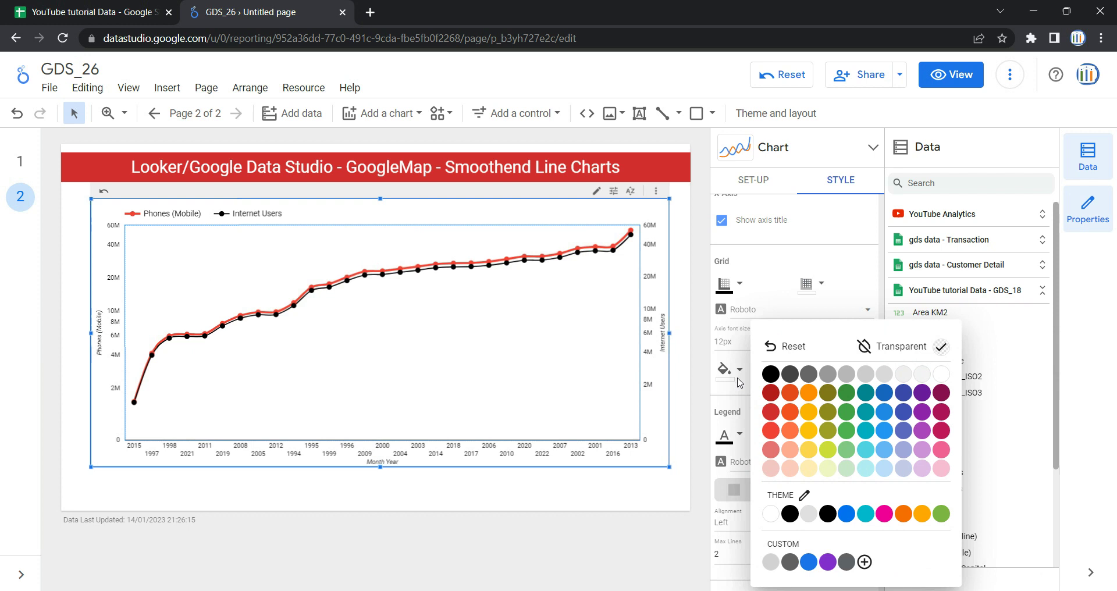
{"action": "left_click", "coordinate": [811, 453]}
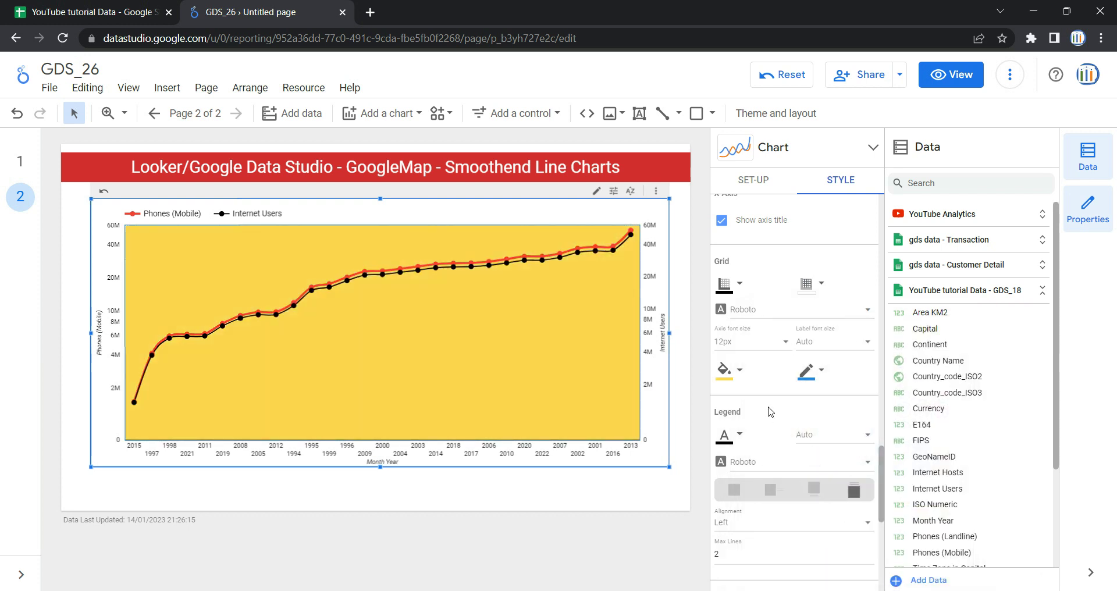
- Try the right, bottom and none positions for the chart legend, returning it to the top
{"action": "scroll", "coordinate": [766, 398], "scroll_direction": "down", "scroll_amount": 3}
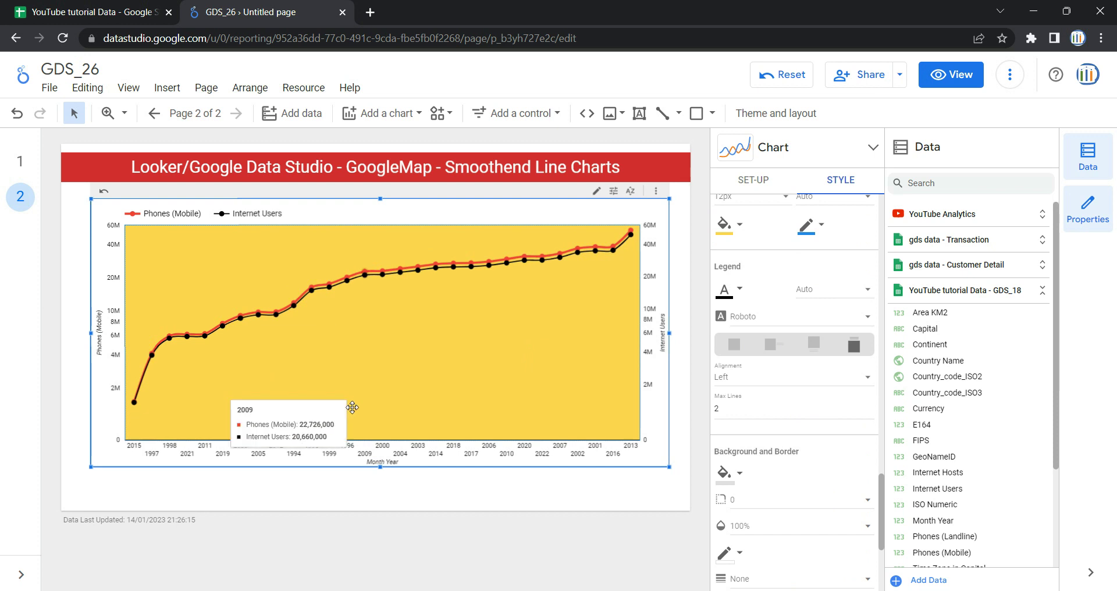
{"action": "left_click", "coordinate": [777, 350]}
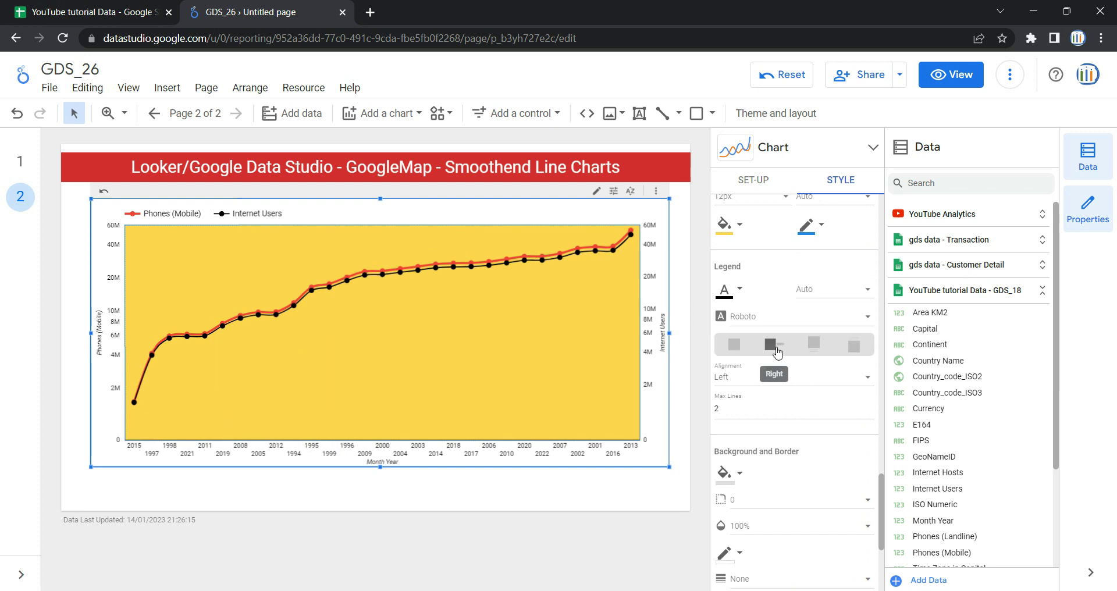
{"action": "left_click", "coordinate": [812, 348]}
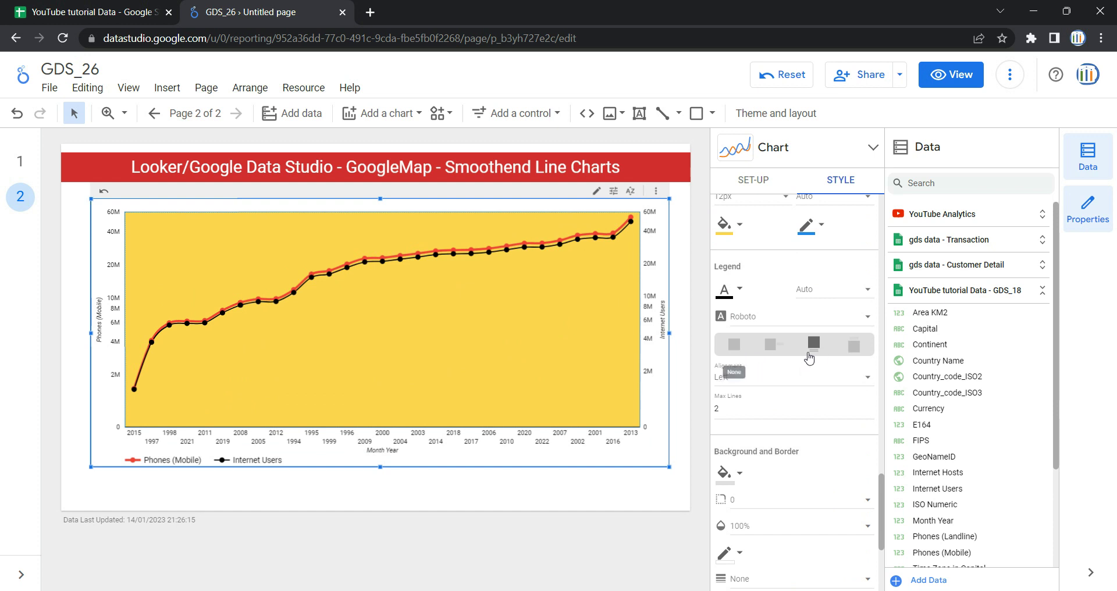
{"action": "left_click", "coordinate": [854, 349]}
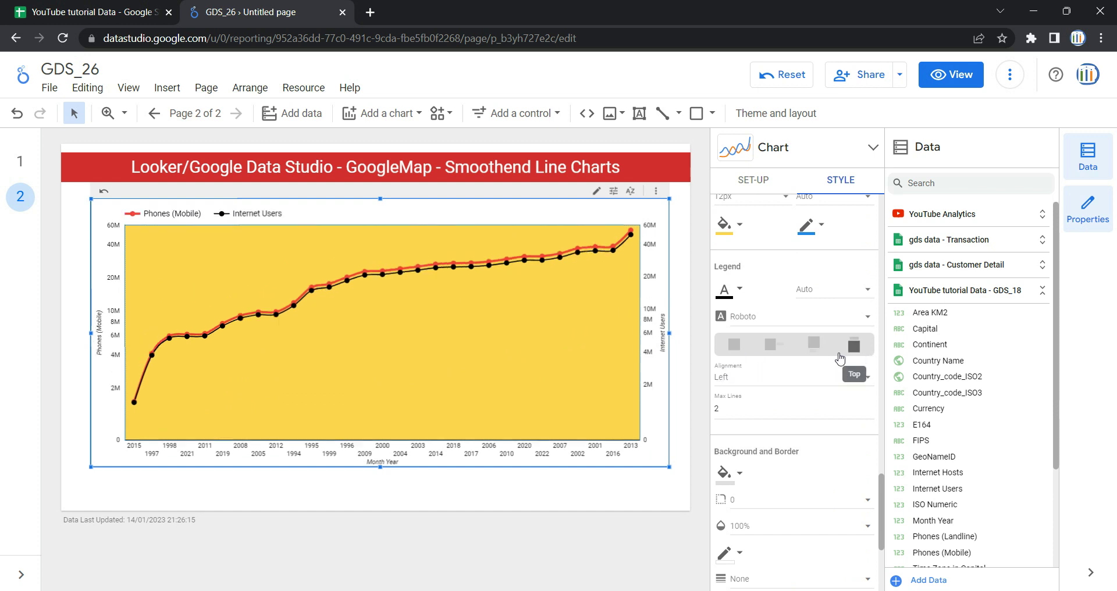
{"action": "left_click", "coordinate": [735, 349]}
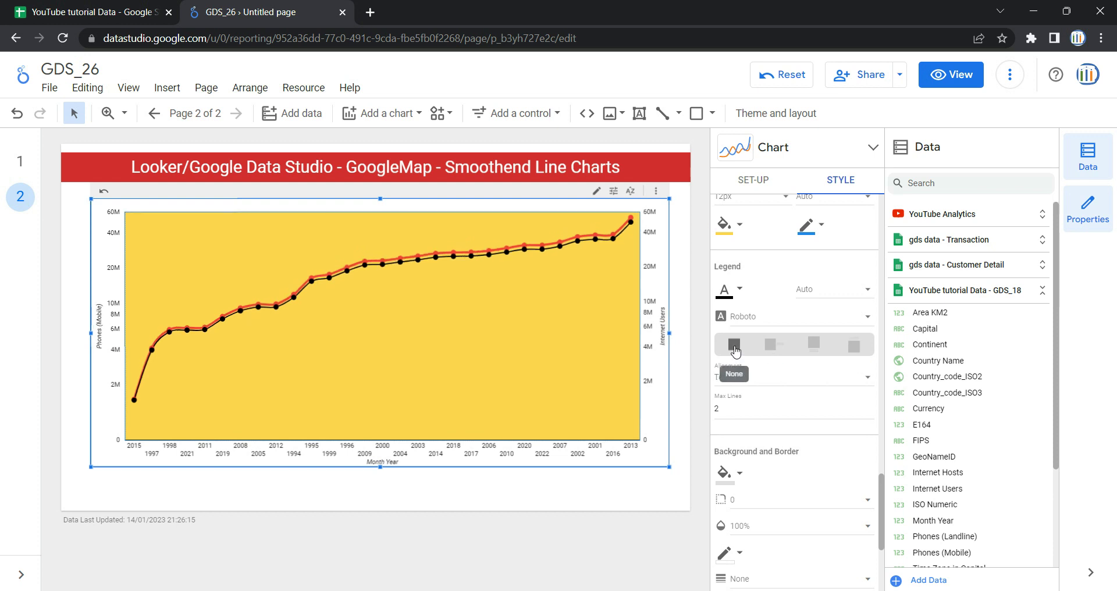
{"action": "left_click", "coordinate": [777, 349]}
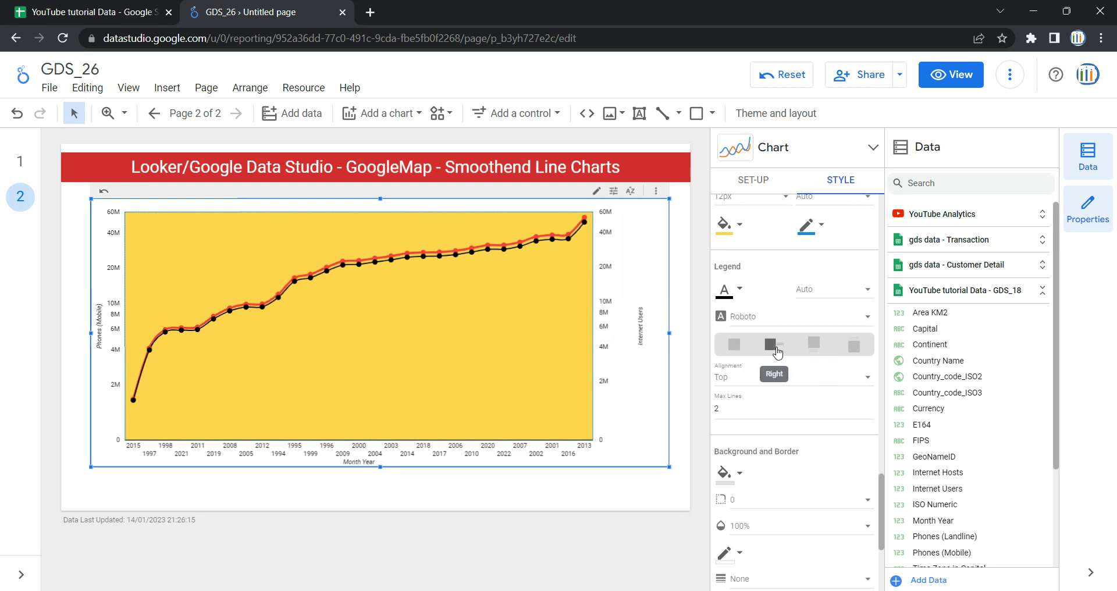
{"action": "left_click", "coordinate": [815, 346]}
{"action": "left_click", "coordinate": [855, 349]}
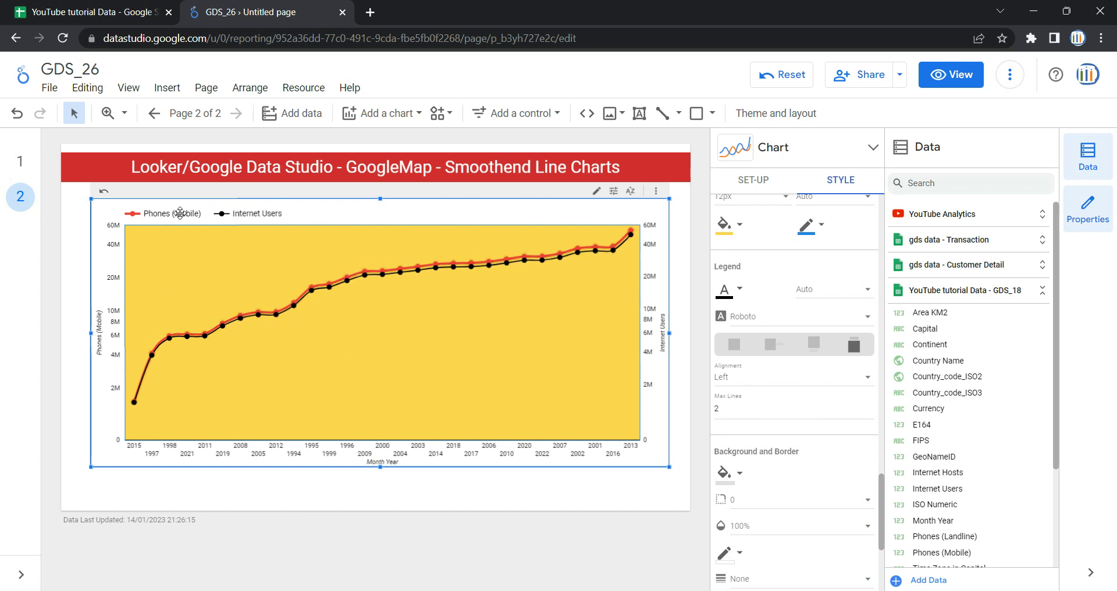
- Align the chart legend to the centre and set its maximum lines to 3
{"action": "left_click", "coordinate": [734, 383]}
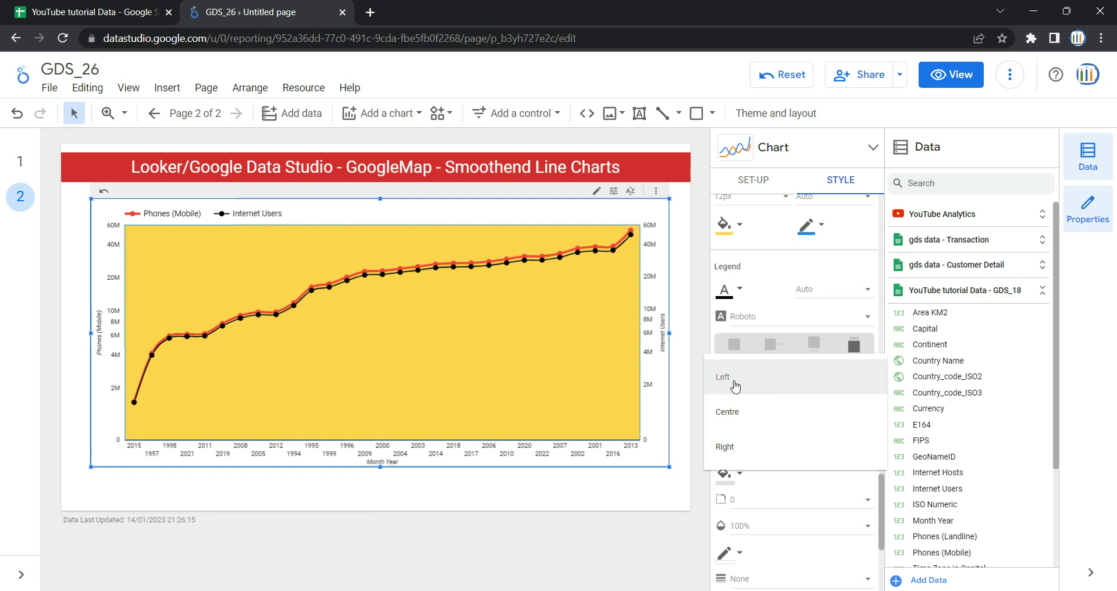
{"action": "left_click", "coordinate": [756, 413]}
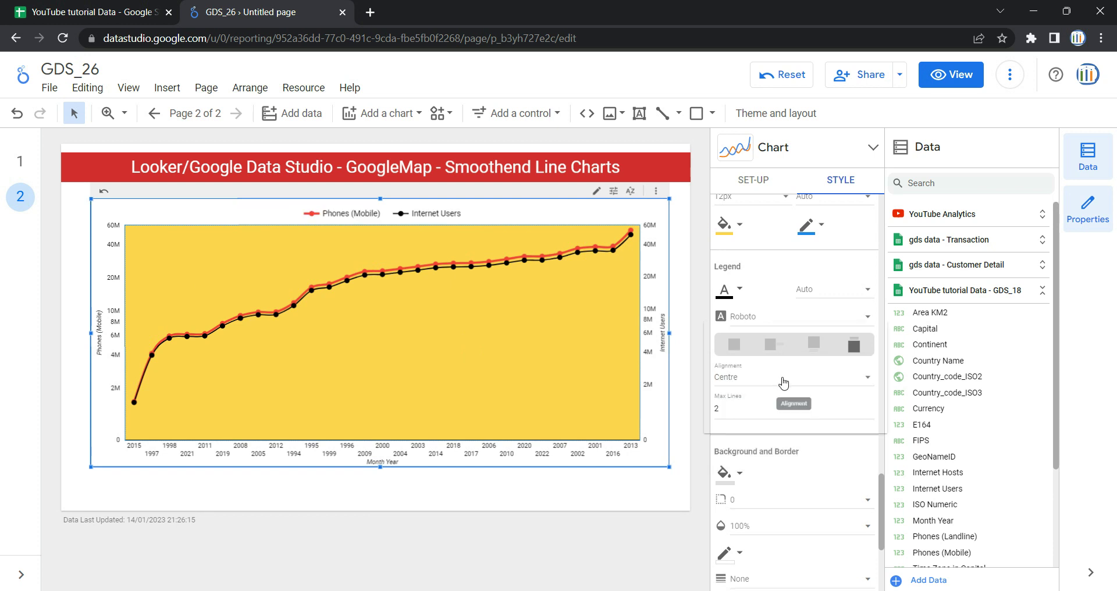
{"action": "left_click", "coordinate": [780, 379]}
{"action": "left_click", "coordinate": [770, 388]}
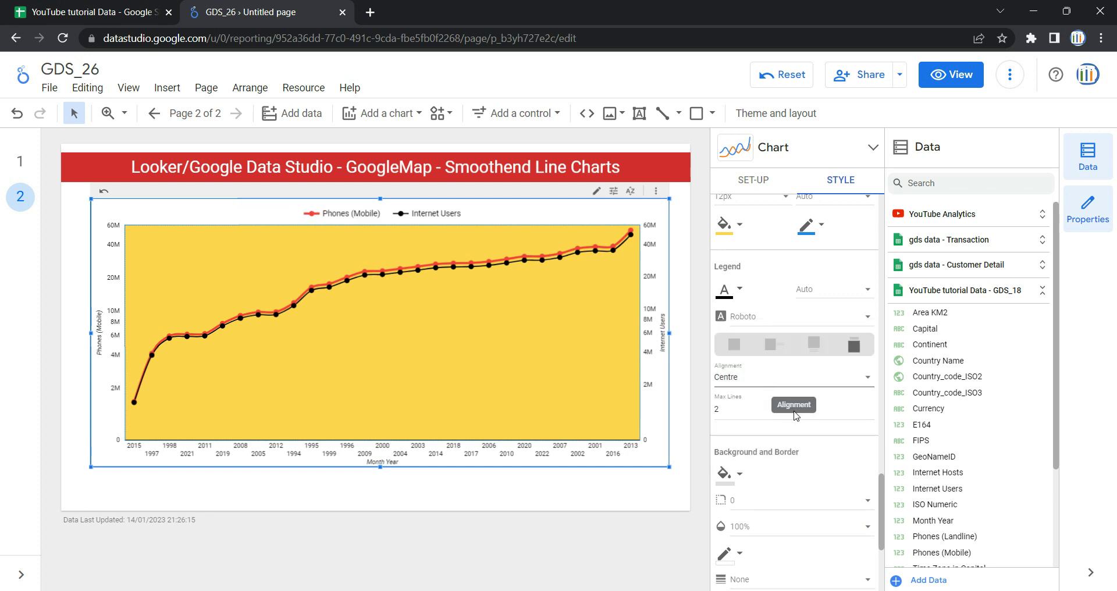
{"action": "scroll", "coordinate": [779, 407], "scroll_direction": "down", "scroll_amount": 2}
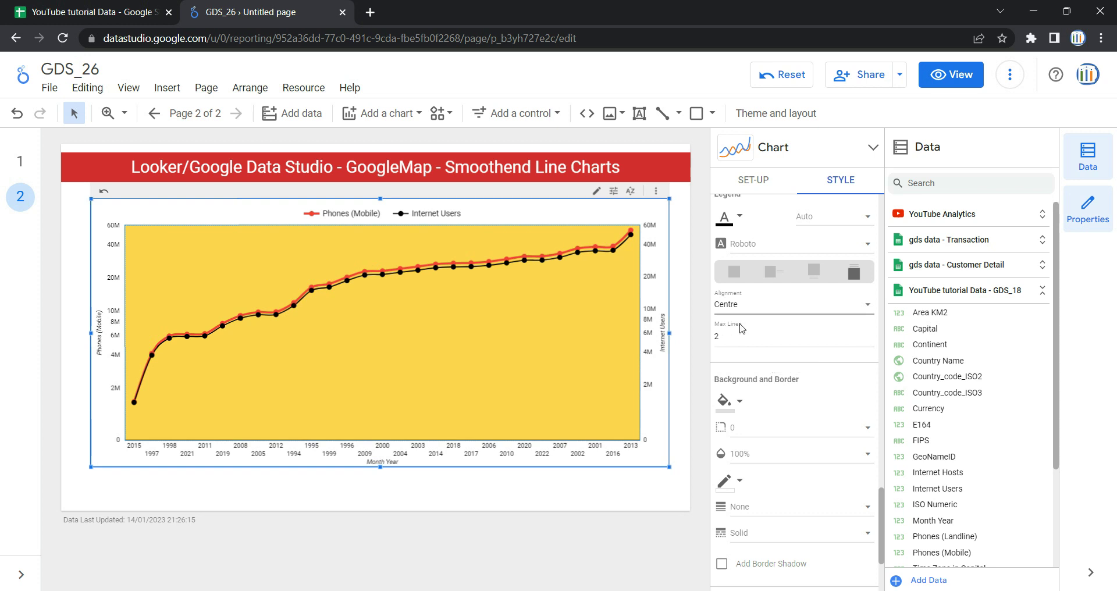
{"action": "scroll", "coordinate": [751, 254], "scroll_direction": "up", "scroll_amount": 1}
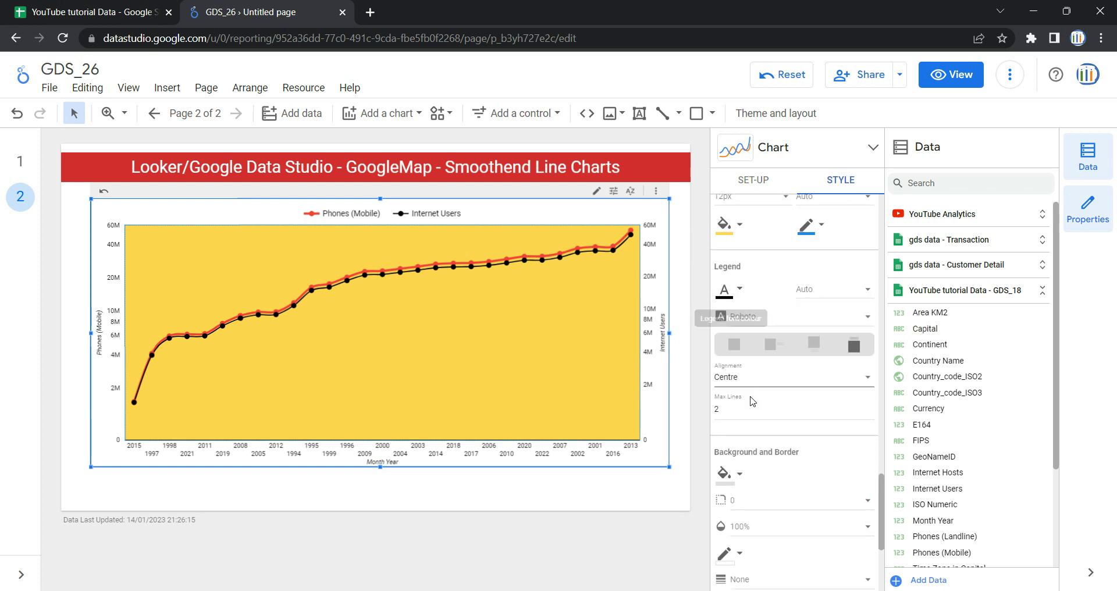
{"action": "left_click", "coordinate": [867, 407]}
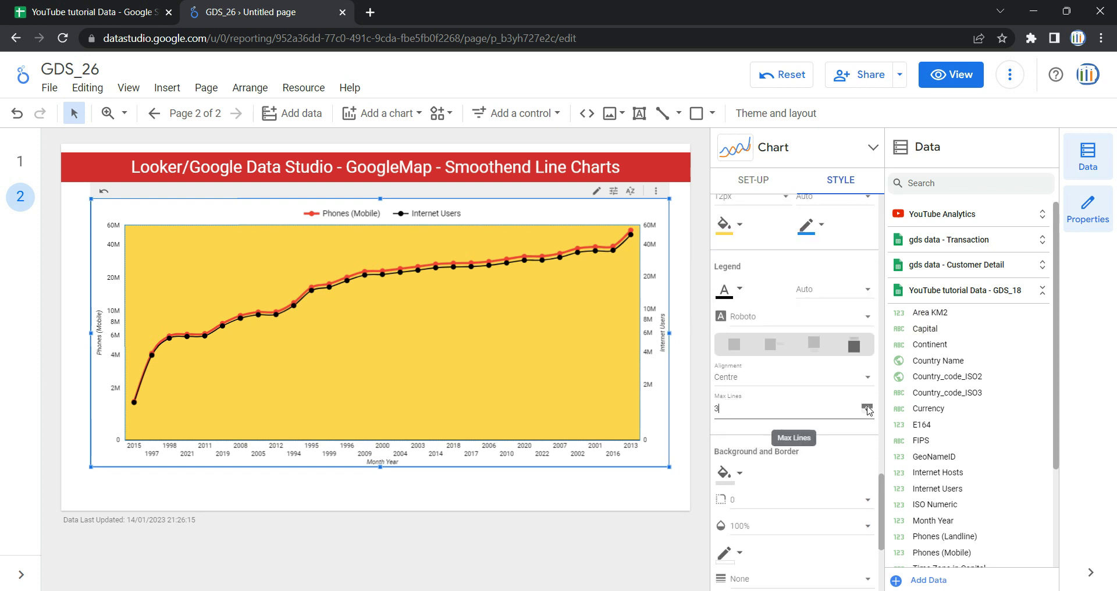
- Fill the overall chart background with pale yellow and set its border radius to 10
{"action": "scroll", "coordinate": [778, 402], "scroll_direction": "down", "scroll_amount": 3}
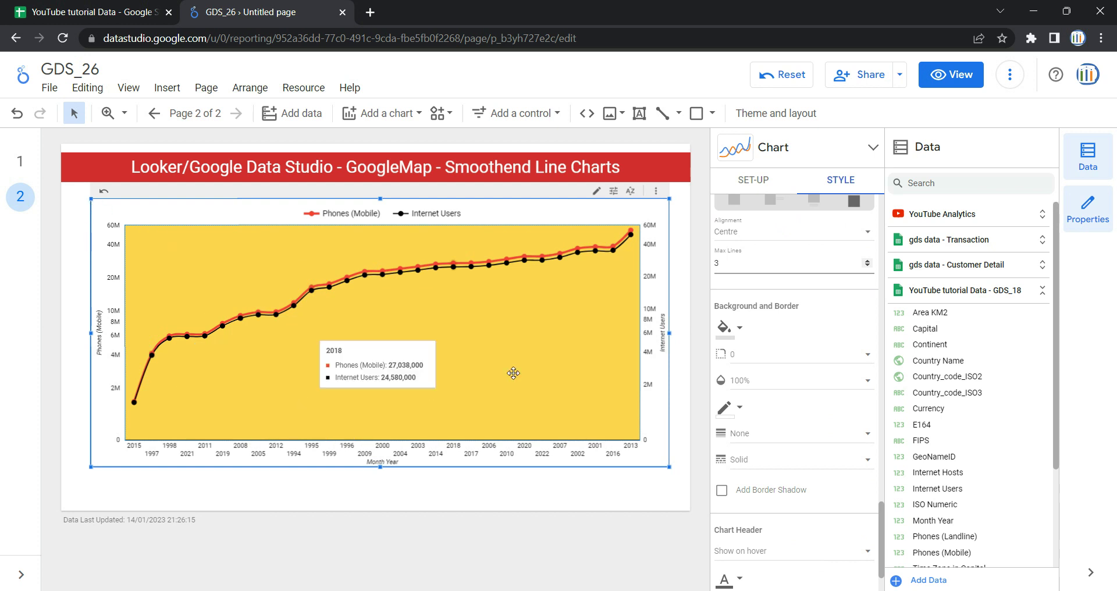
{"action": "left_click", "coordinate": [736, 336]}
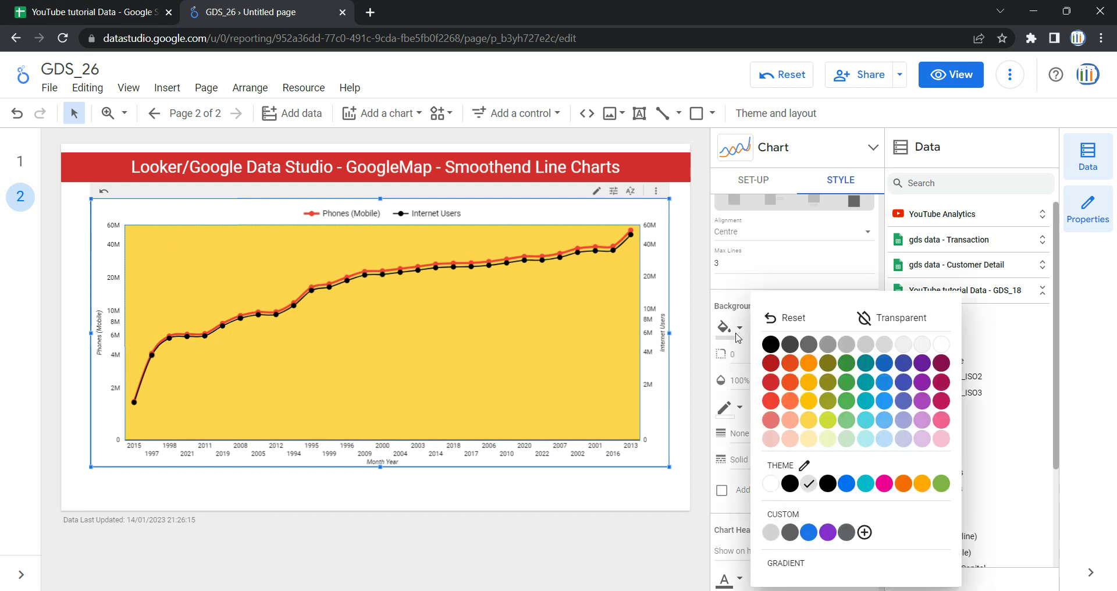
{"action": "left_click", "coordinate": [809, 439]}
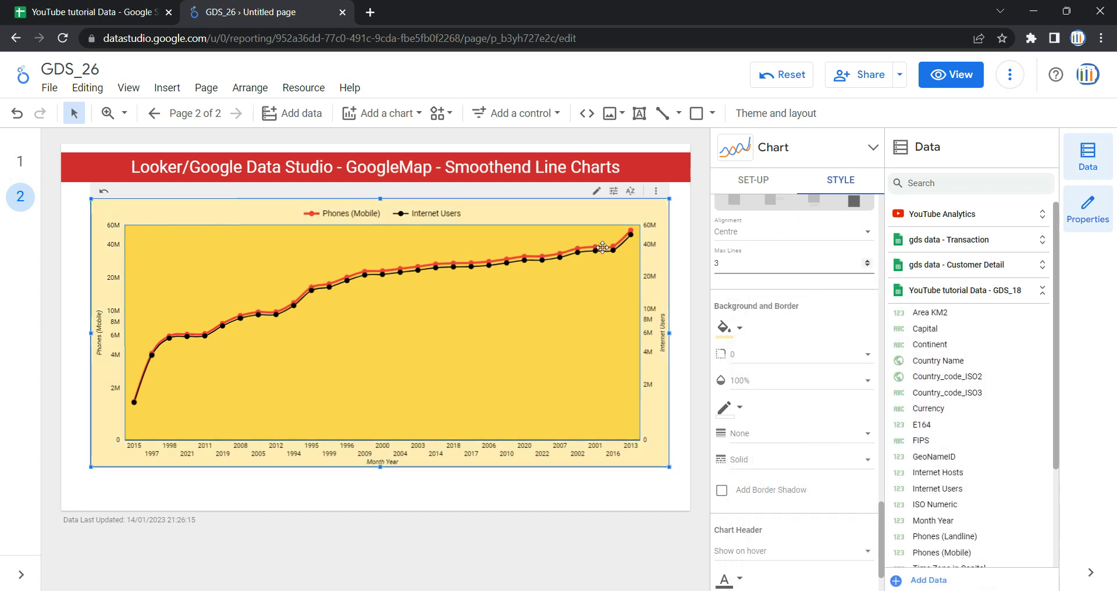
{"action": "left_click", "coordinate": [744, 362]}
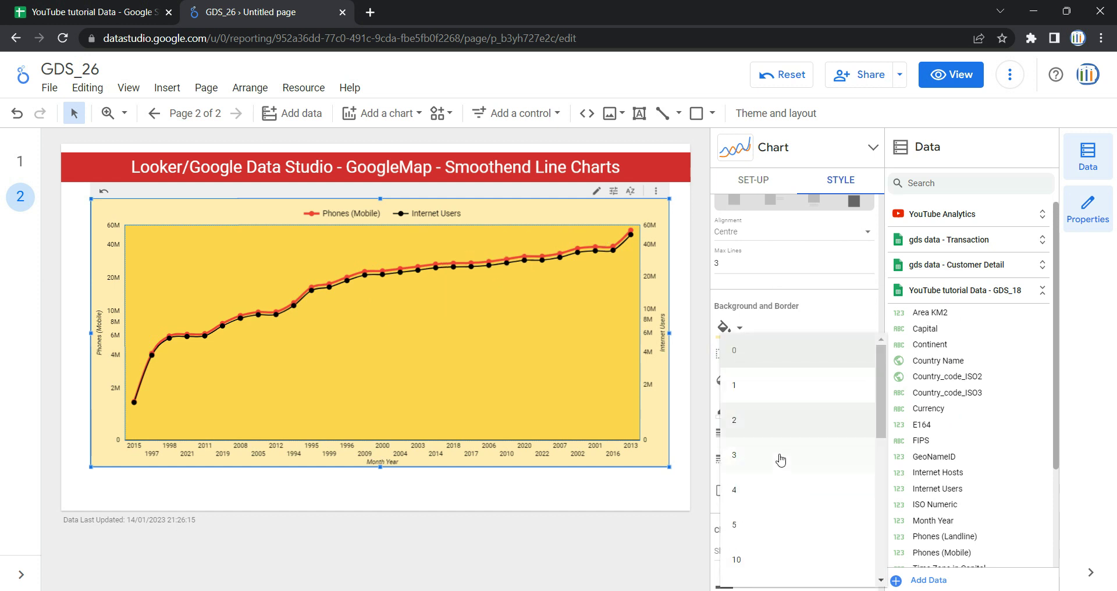
{"action": "left_click", "coordinate": [792, 489]}
{"action": "left_click", "coordinate": [776, 359]}
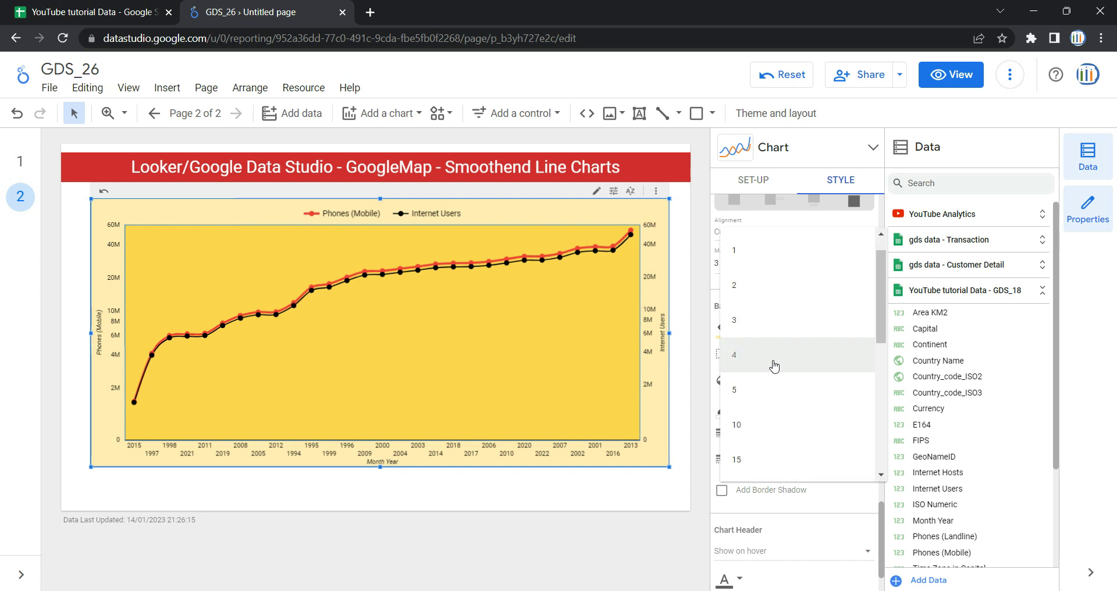
{"action": "left_click", "coordinate": [790, 424]}
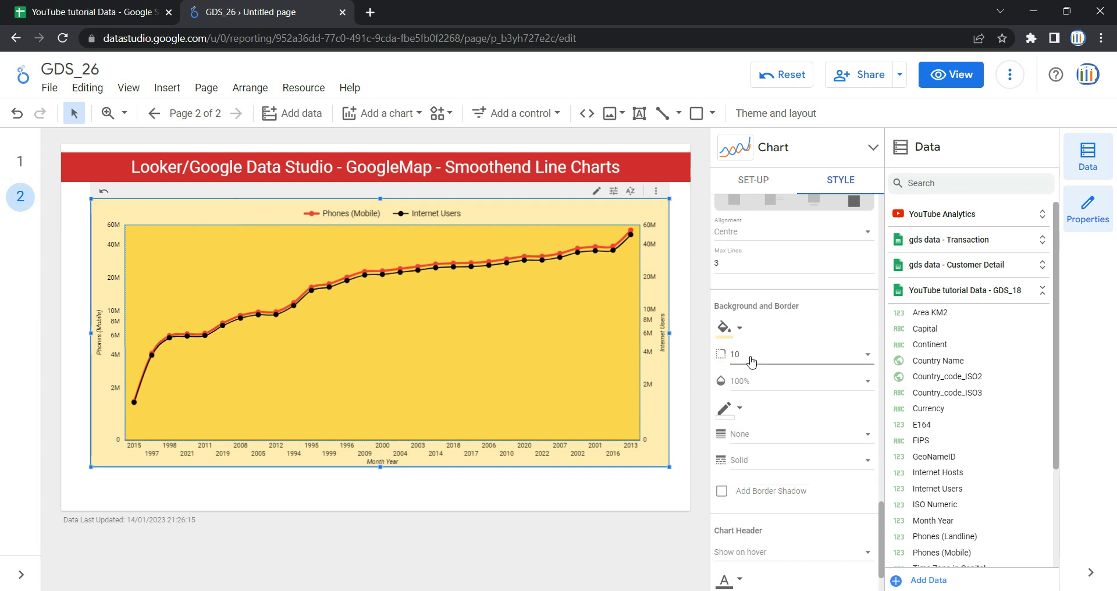
- Try 90% and 80% opacity for the chart and restore it to 100%
{"action": "left_click", "coordinate": [742, 387]}
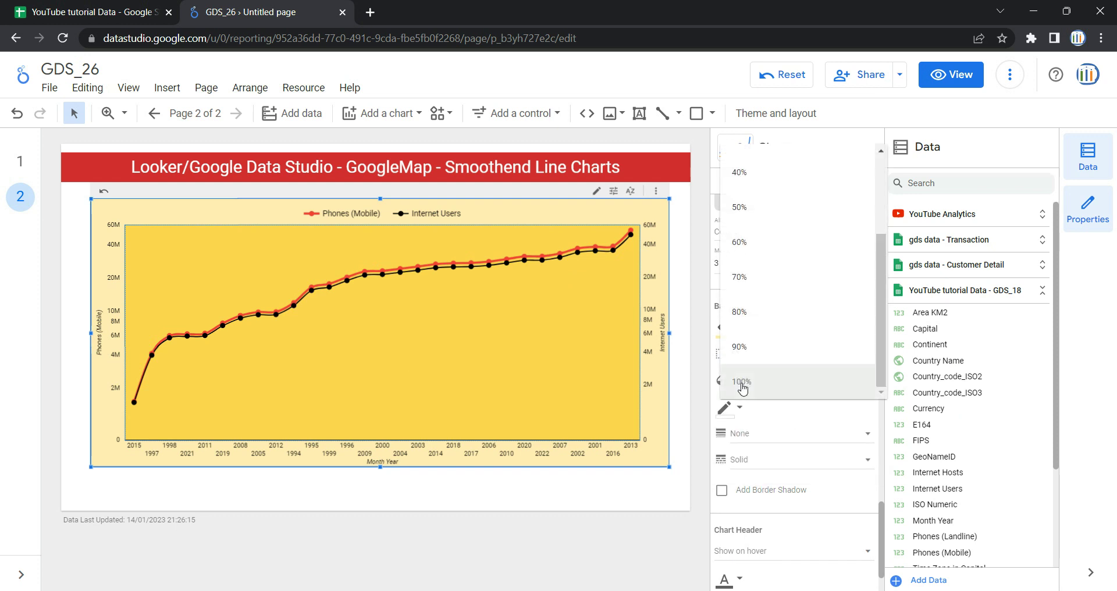
{"action": "left_click", "coordinate": [756, 355]}
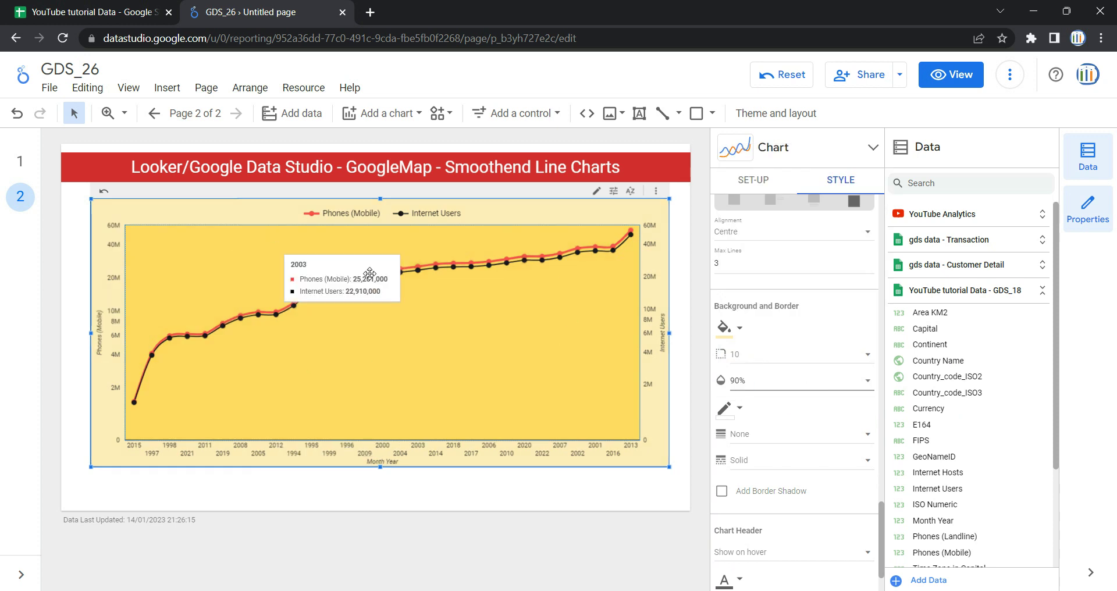
{"action": "left_click", "coordinate": [795, 389]}
{"action": "left_click", "coordinate": [801, 358]}
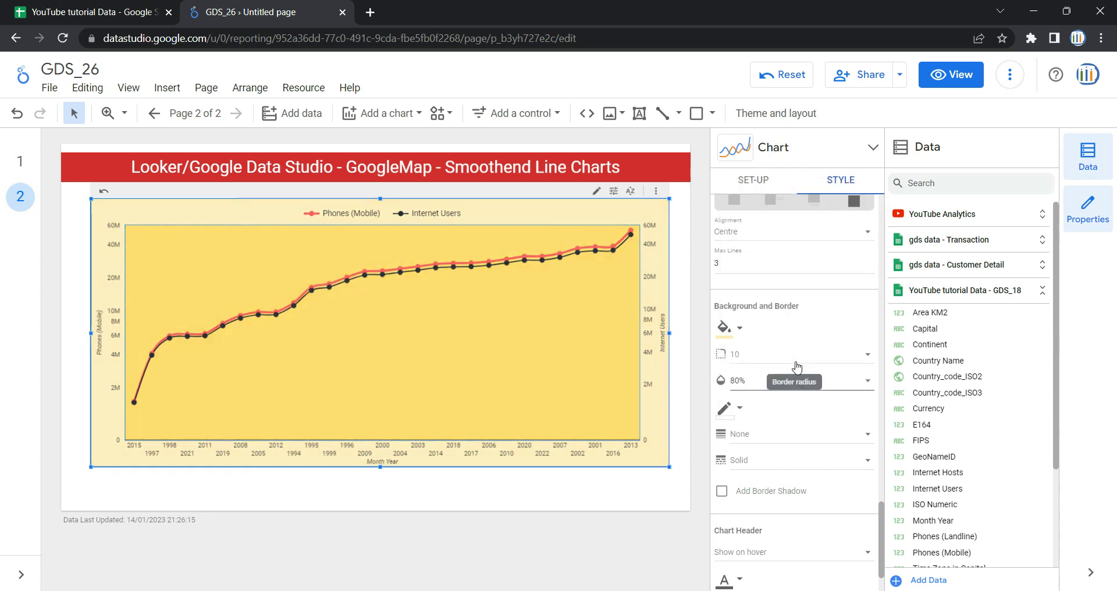
{"action": "left_click", "coordinate": [781, 384]}
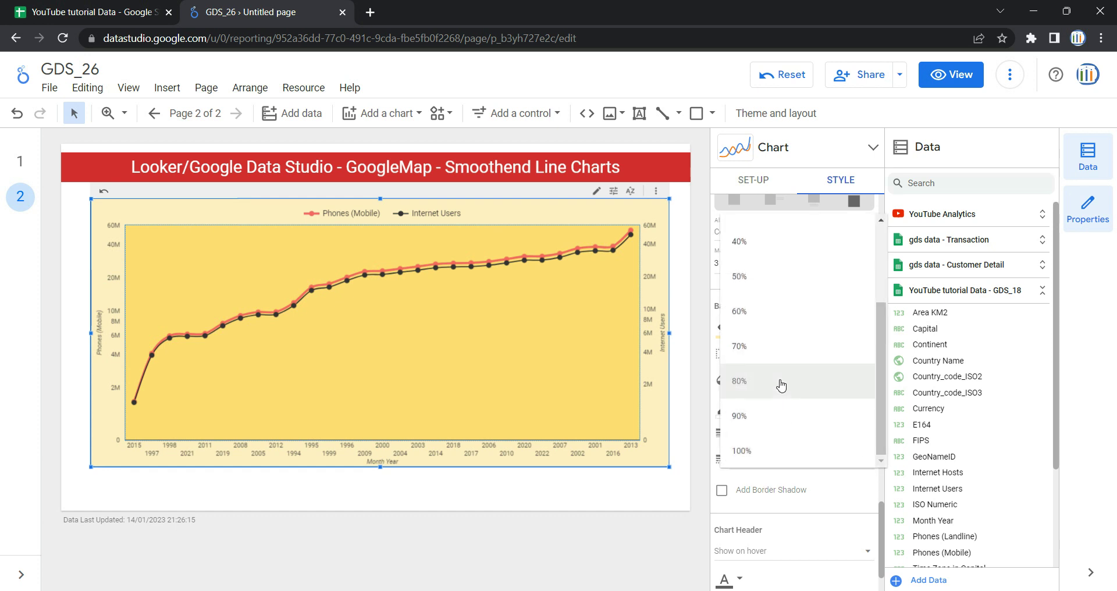
{"action": "left_click", "coordinate": [777, 450]}
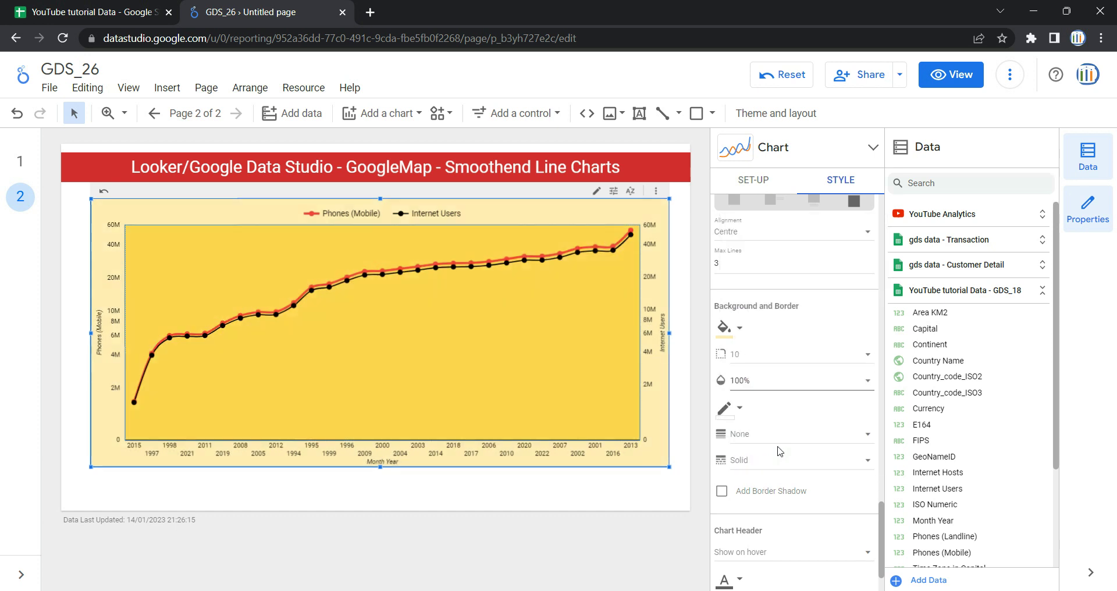
- Give the chart a dark pink border and set its border weight to 4
{"action": "left_click", "coordinate": [741, 412]}
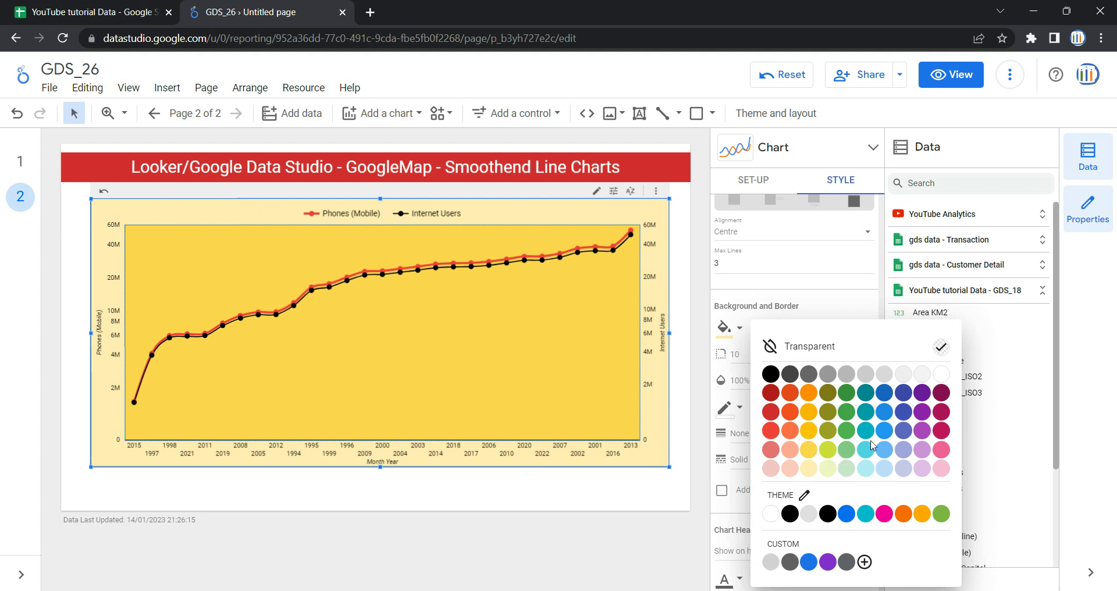
{"action": "left_click", "coordinate": [943, 432]}
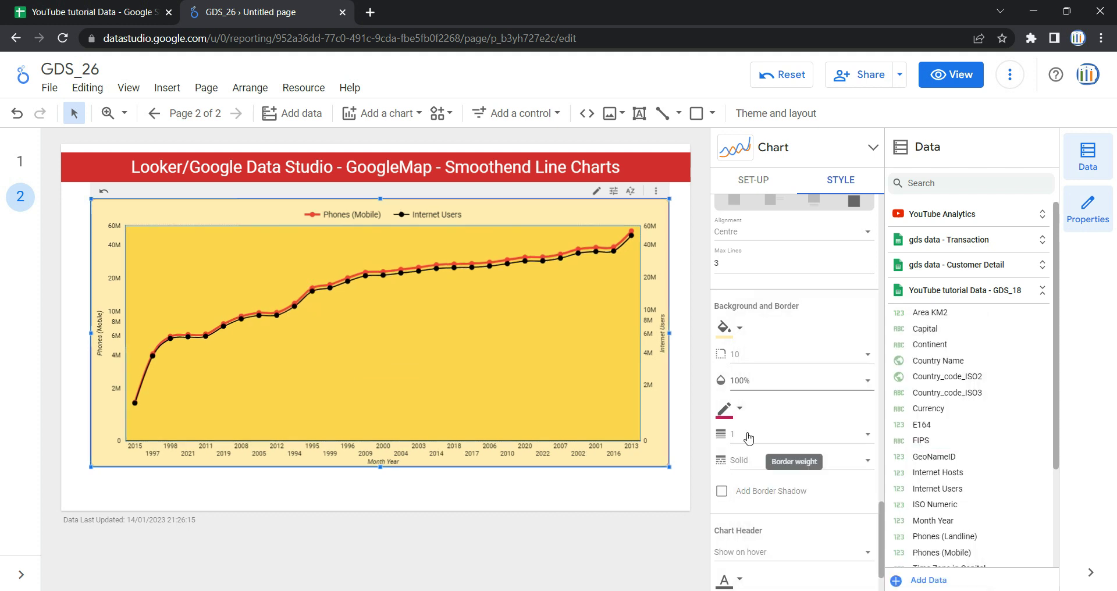
{"action": "left_click", "coordinate": [749, 435]}
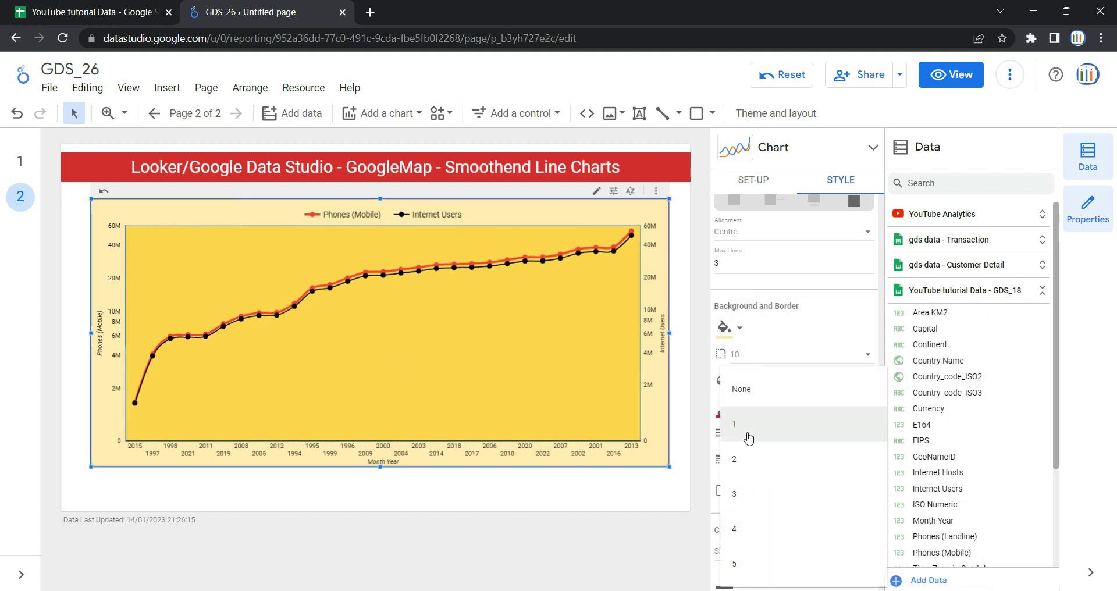
{"action": "left_click", "coordinate": [776, 521]}
{"action": "scroll", "coordinate": [788, 465], "scroll_direction": "down", "scroll_amount": 2}
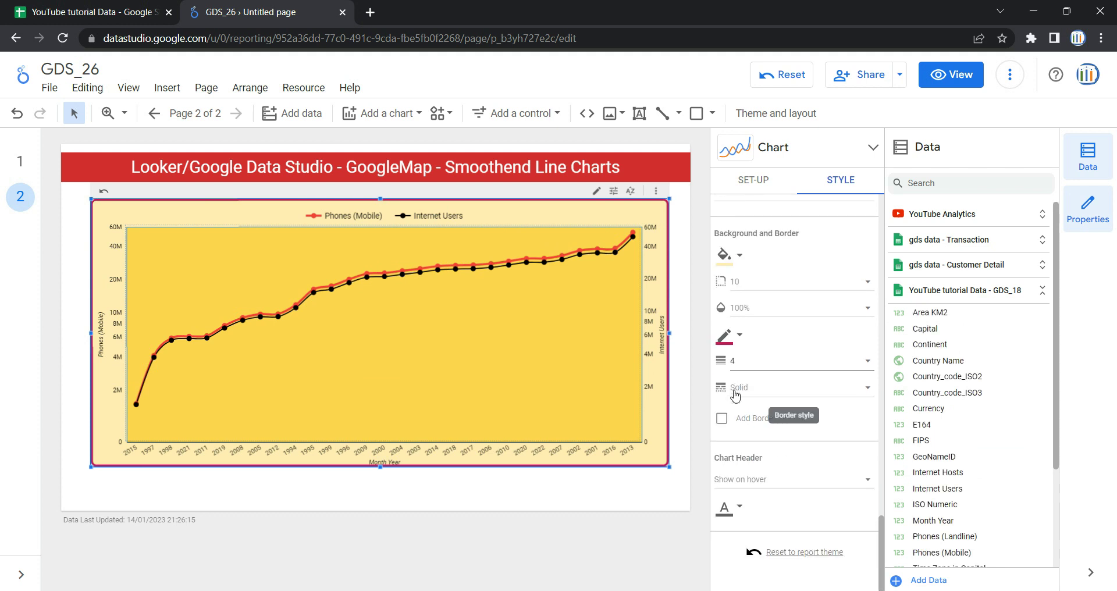
- Set the chart's border style to Double and preview the report in view mode
{"action": "left_click", "coordinate": [745, 394]}
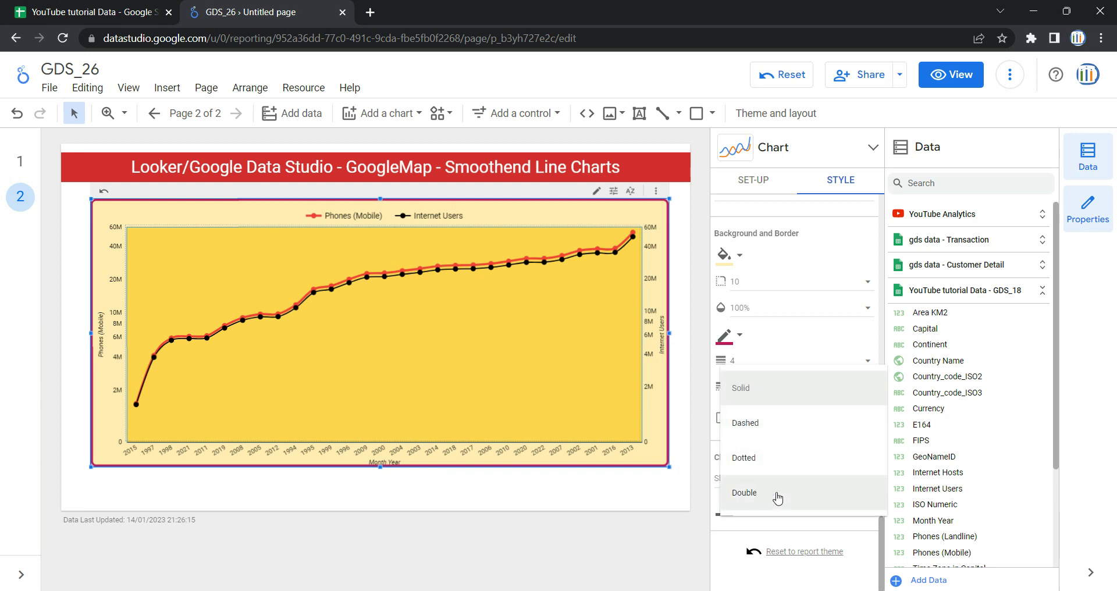
{"action": "left_click", "coordinate": [759, 496]}
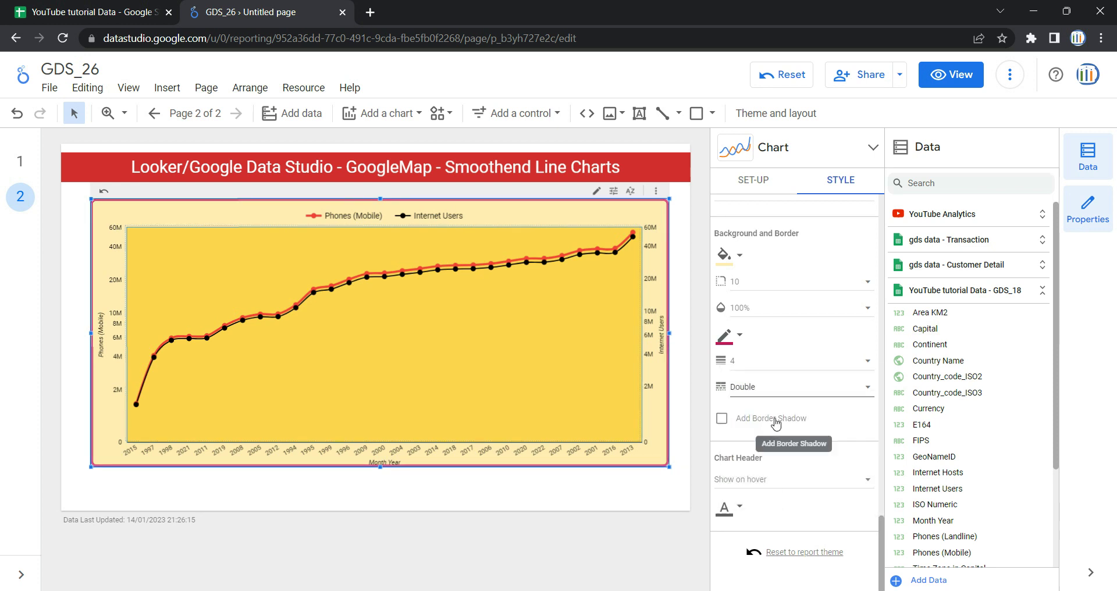
{"action": "scroll", "coordinate": [768, 423], "scroll_direction": "up", "scroll_amount": 8}
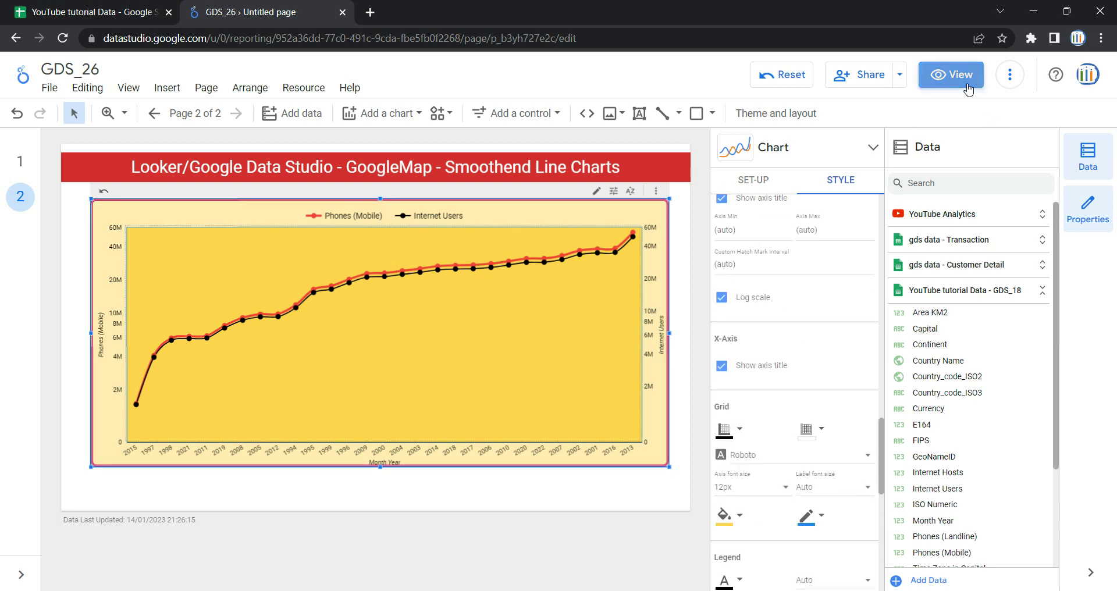
{"action": "left_click", "coordinate": [968, 85]}
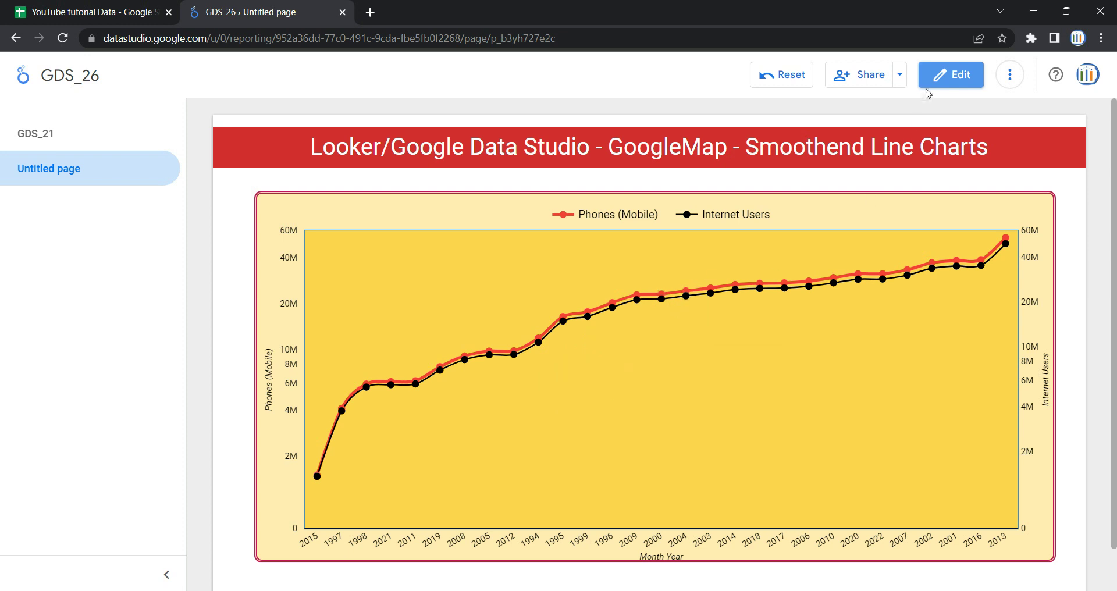
- Return to edit mode, sort the line chart by Month Year, and preview the report again
{"action": "left_click", "coordinate": [951, 75]}
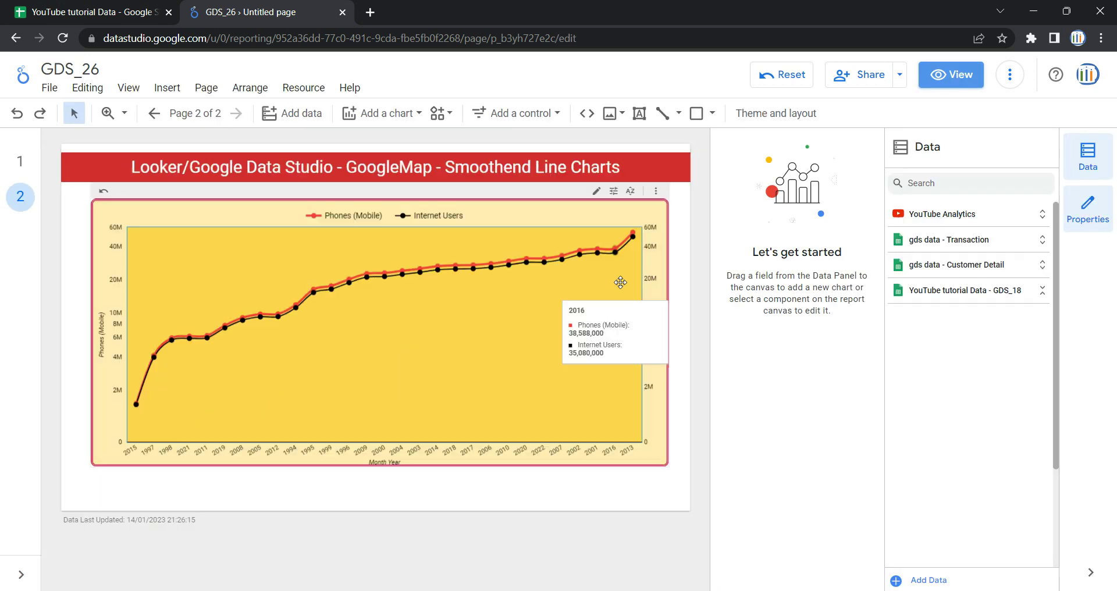
{"action": "left_click", "coordinate": [594, 209]}
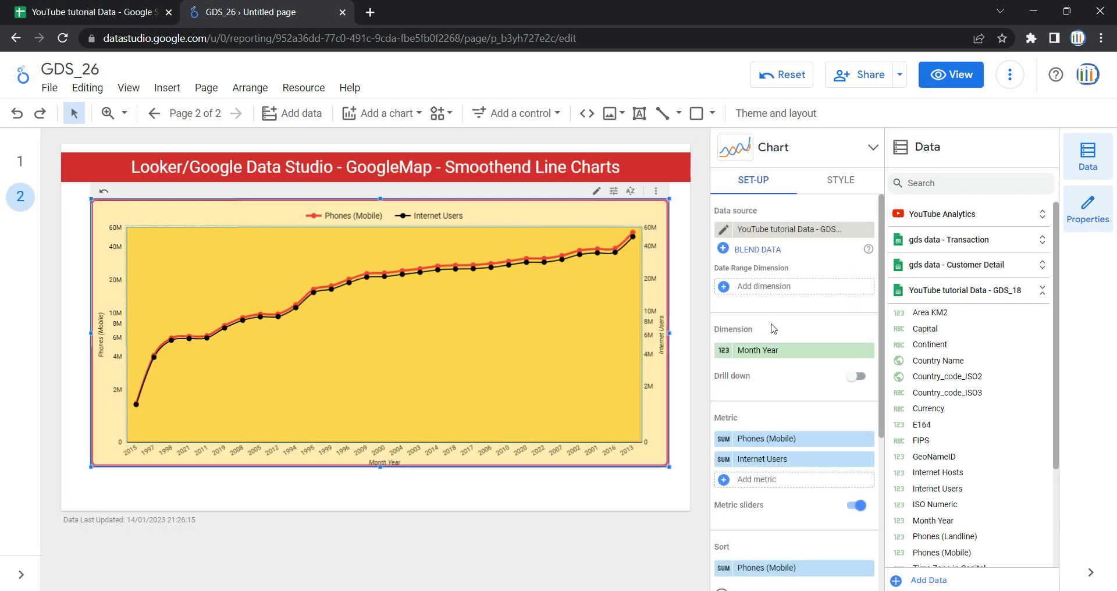
{"action": "scroll", "coordinate": [792, 381], "scroll_direction": "down", "scroll_amount": 3}
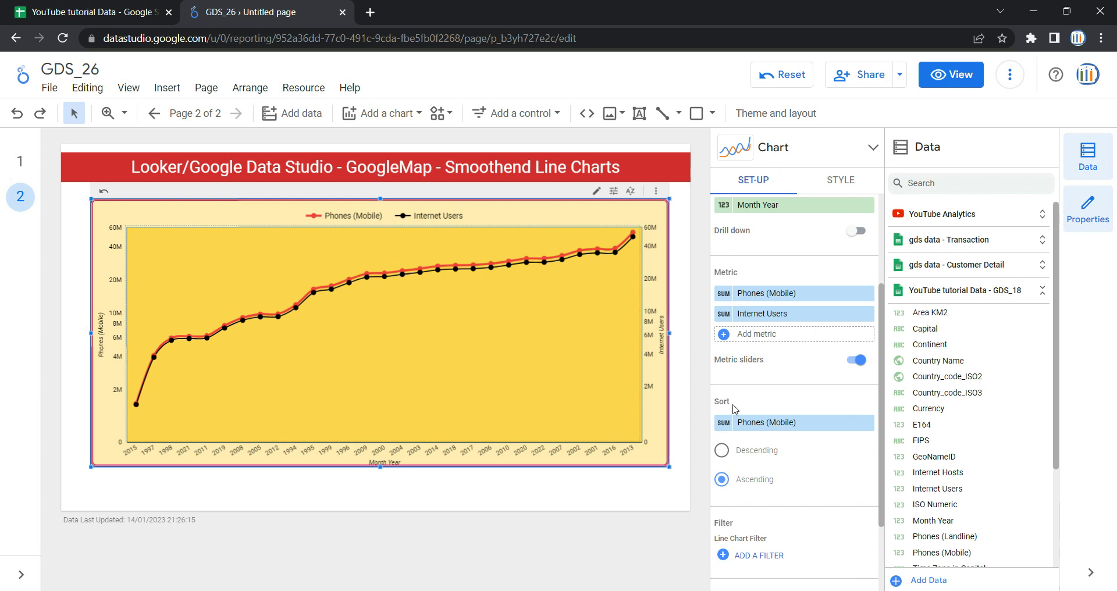
{"action": "left_click", "coordinate": [764, 429]}
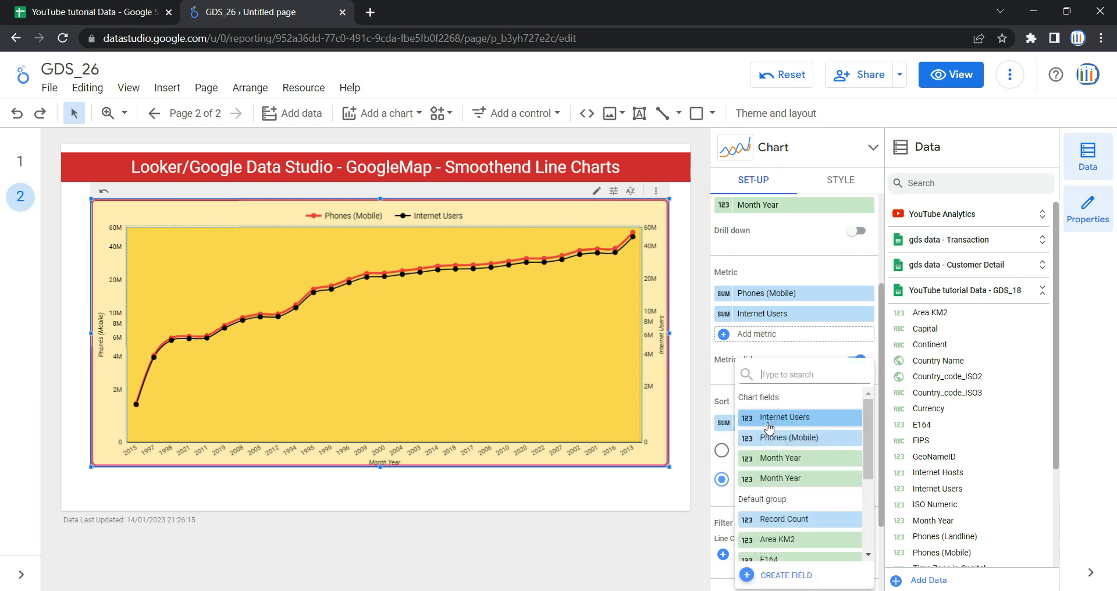
{"action": "left_click", "coordinate": [797, 481]}
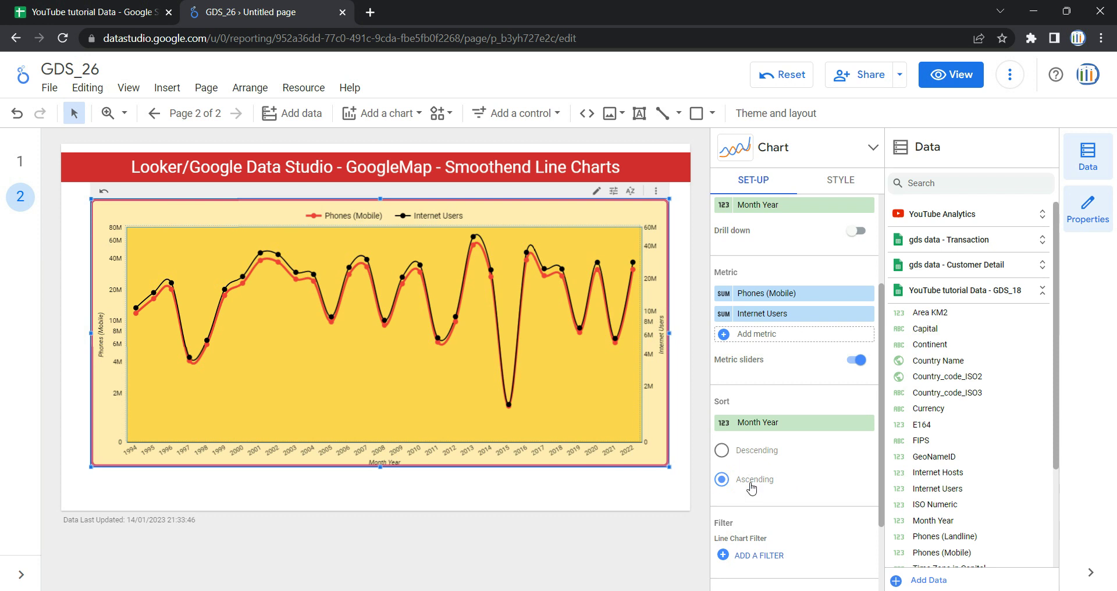
{"action": "left_click", "coordinate": [949, 78]}
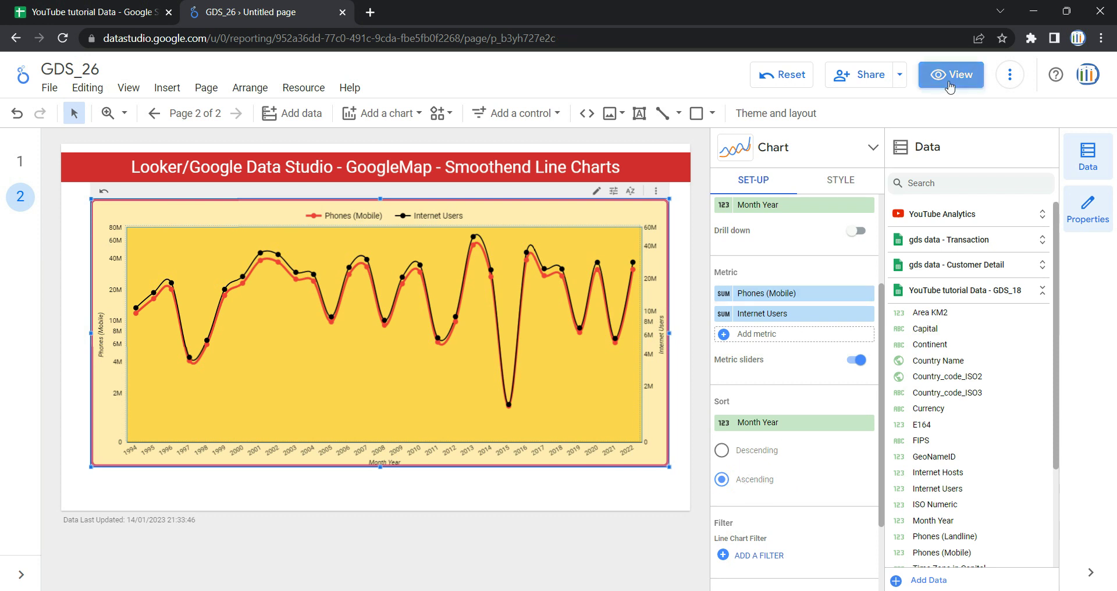